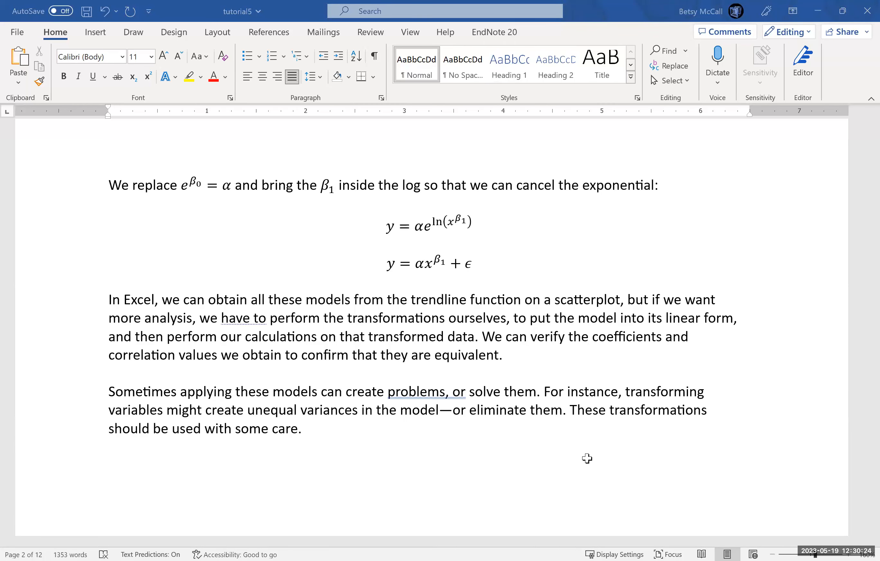
# - Switch to the tutorial5 workbook in Excel and inspect the reciprocal model's formula in cell E2
pyautogui.hotkey('alt', 'Tab')
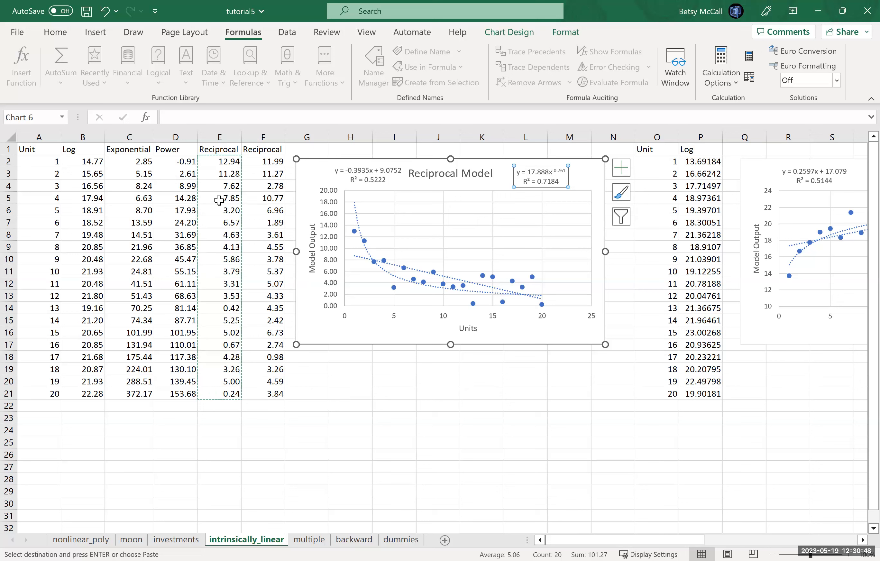
pyautogui.click(216, 163)
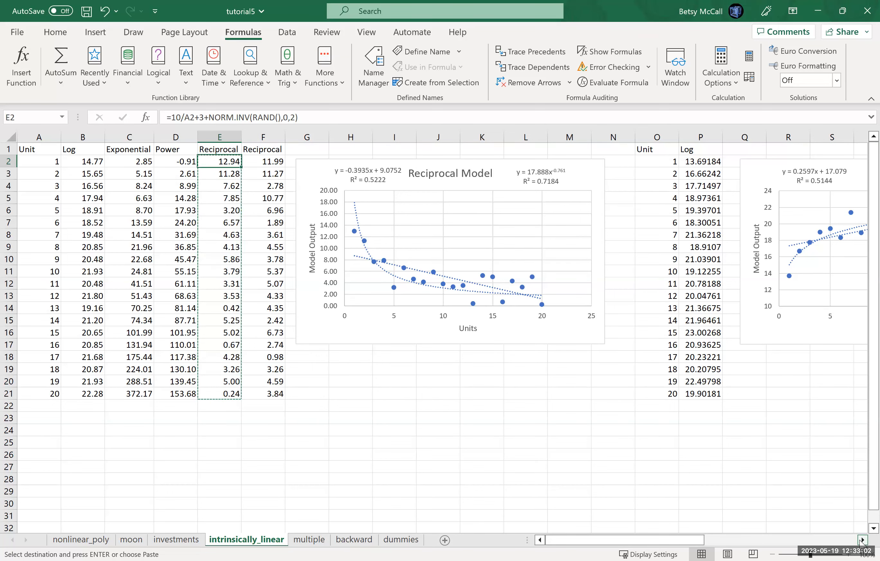
# - Inspect the logarithmic model's formula in cell B2 and examine the Log Model chart with its linear and logarithmic trendlines
pyautogui.moveTo(861, 540); pyautogui.dragTo(861, 540)
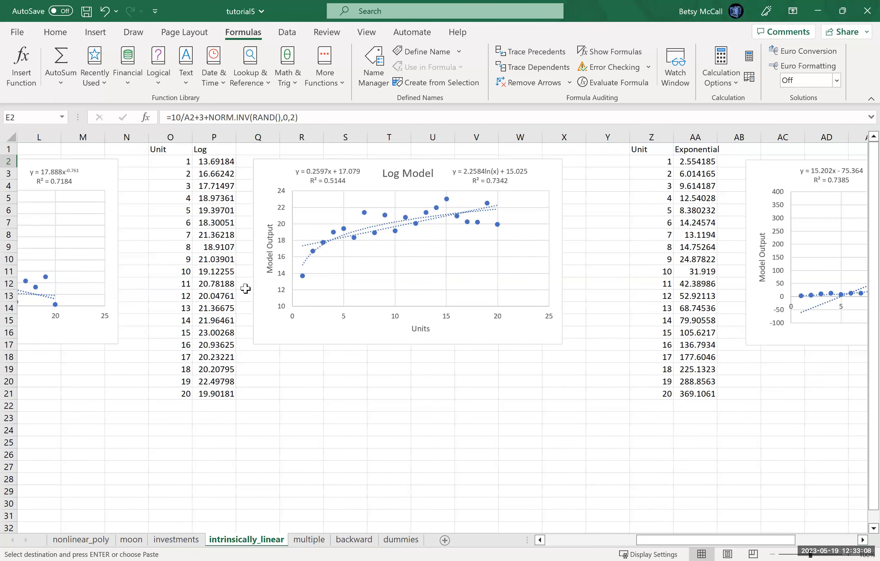
pyautogui.click(558, 541)
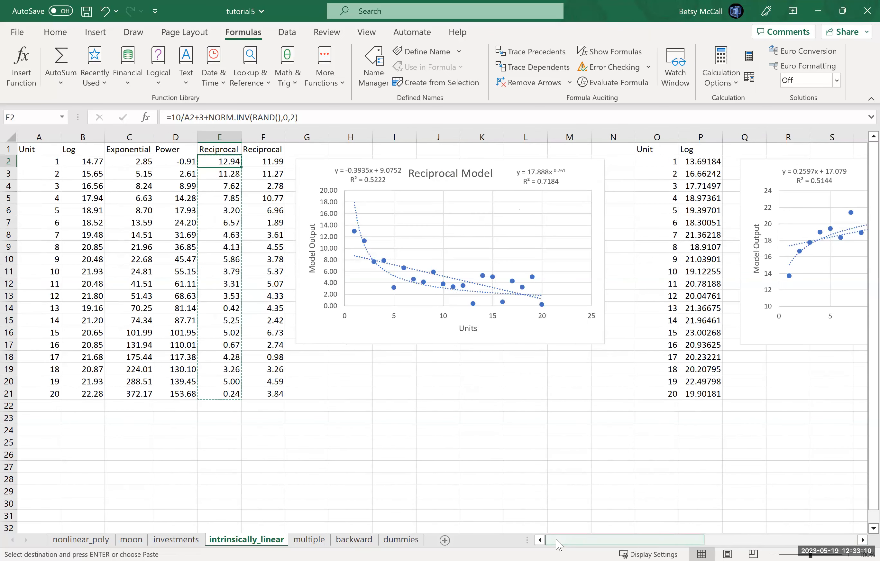
pyautogui.click(91, 163)
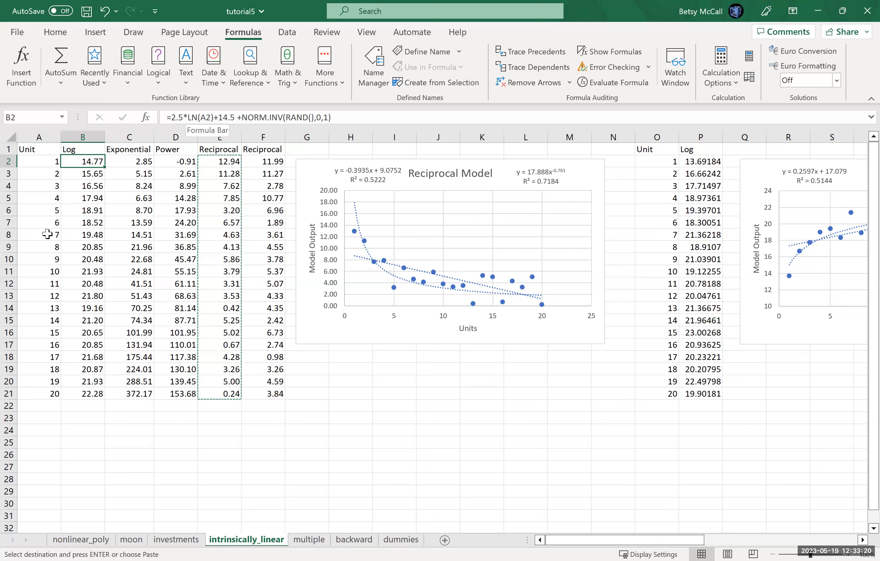
pyautogui.click(862, 540)
pyautogui.click(861, 540)
pyautogui.click(862, 540)
pyautogui.click(862, 540)
pyautogui.click(862, 541)
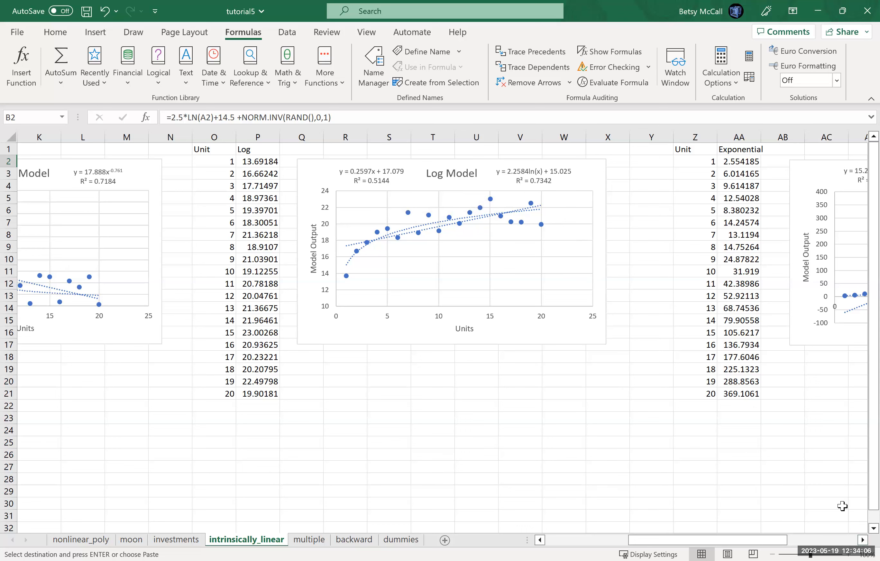
# - Inspect the exponential model's formula in cell C2 and examine the Exponential chart with its two trendlines
pyautogui.click(862, 541)
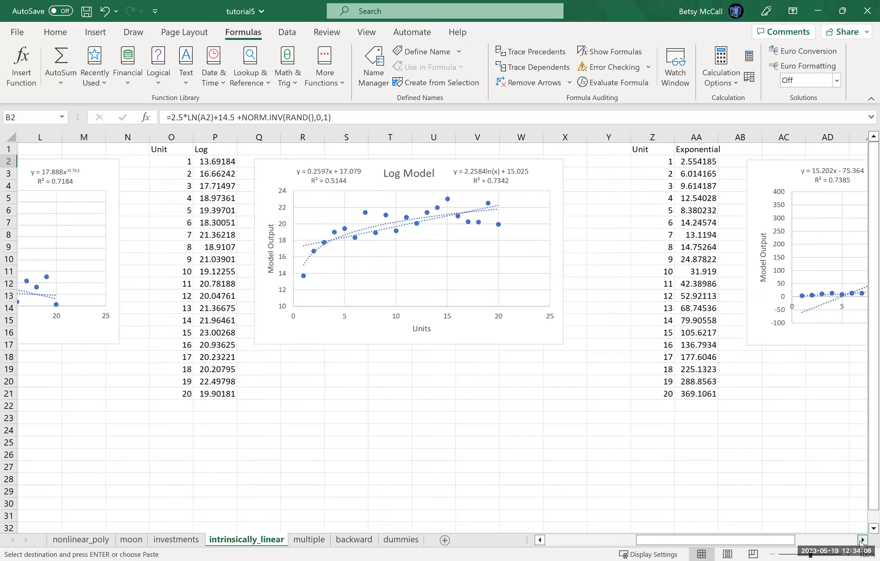
pyautogui.click(862, 541)
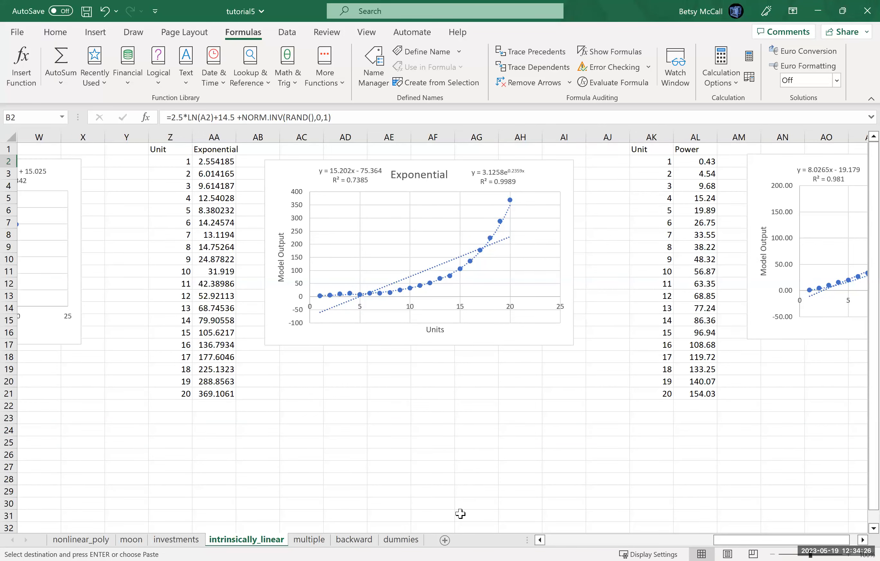
pyautogui.click(559, 541)
pyautogui.click(559, 541)
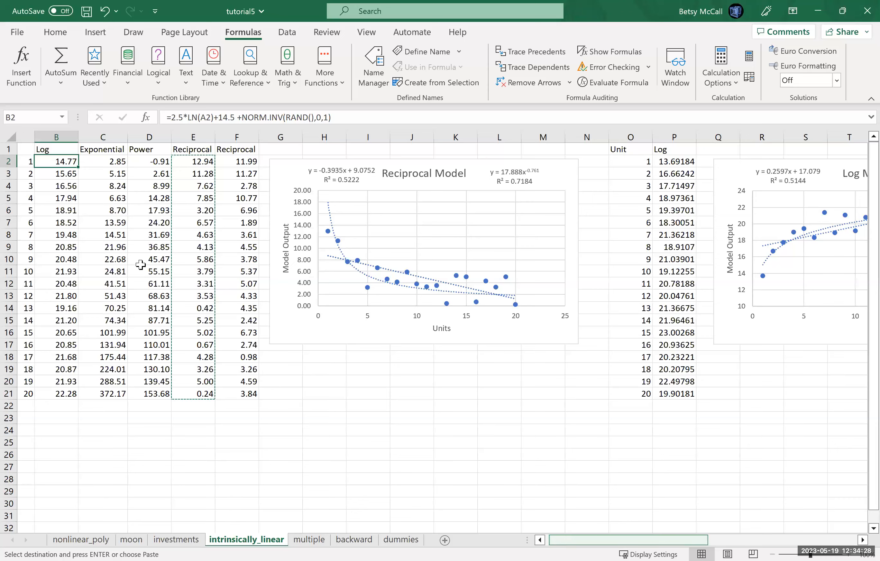
pyautogui.click(138, 163)
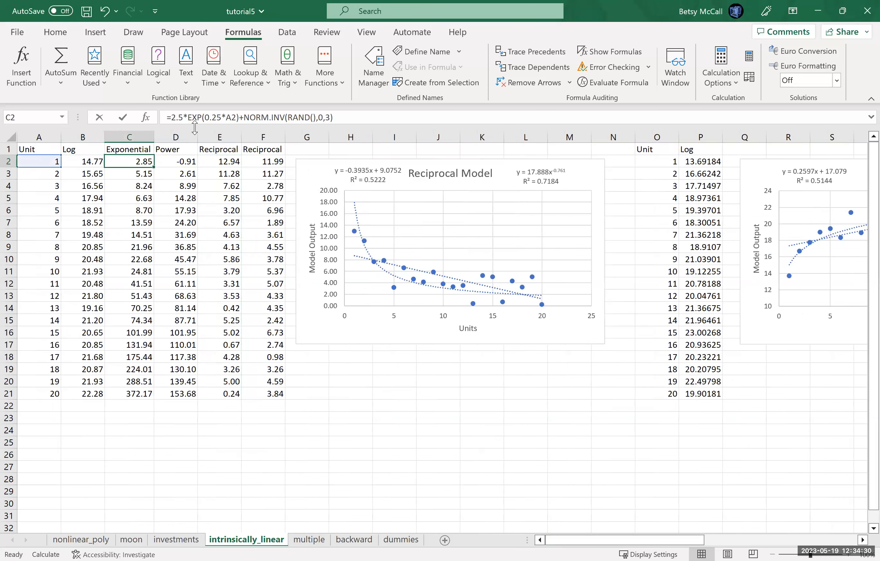
pyautogui.click(194, 118)
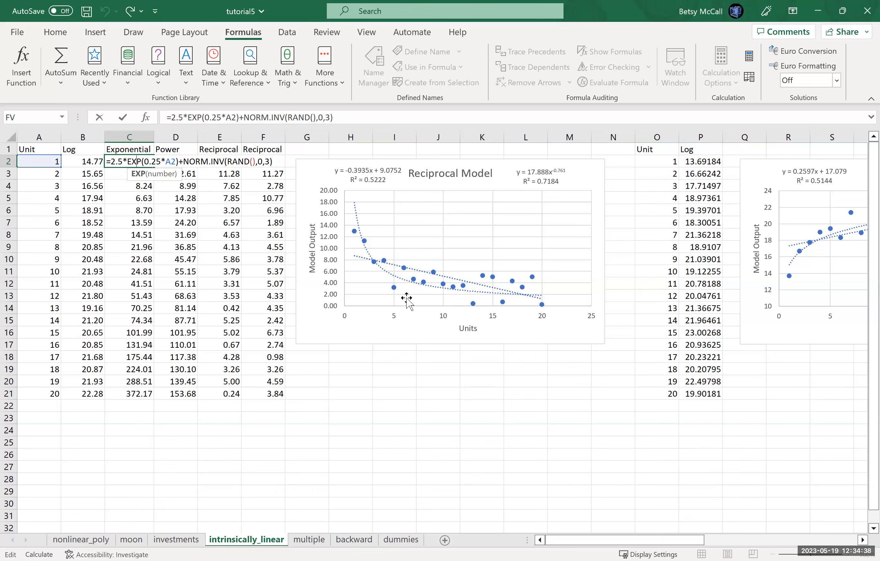
pyautogui.click(851, 543)
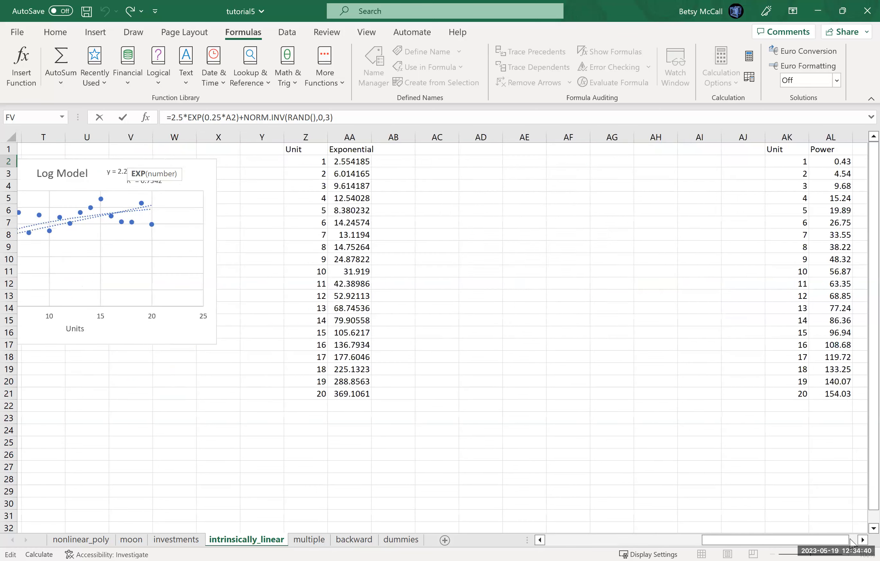
pyautogui.click(851, 543)
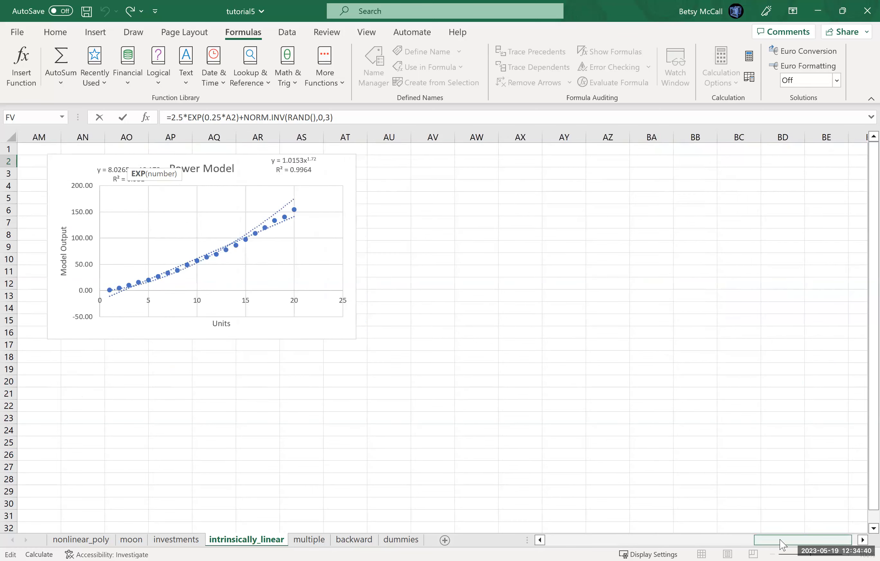
pyautogui.click(585, 541)
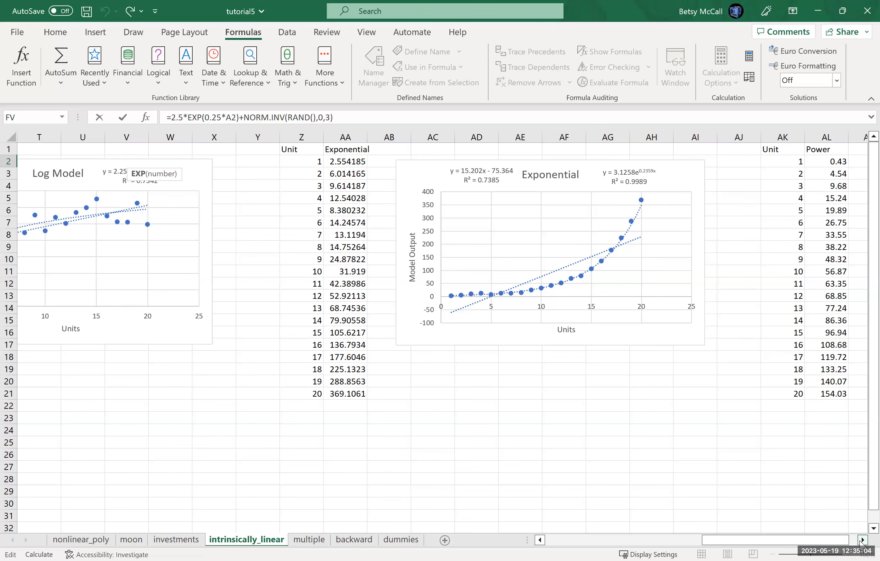
# - Inspect the power model's formula in cell D2 and examine the Power Model chart with its linear and power trendlines
pyautogui.moveTo(862, 540); pyautogui.dragTo(862, 542)
pyautogui.moveTo(573, 541); pyautogui.dragTo(574, 543)
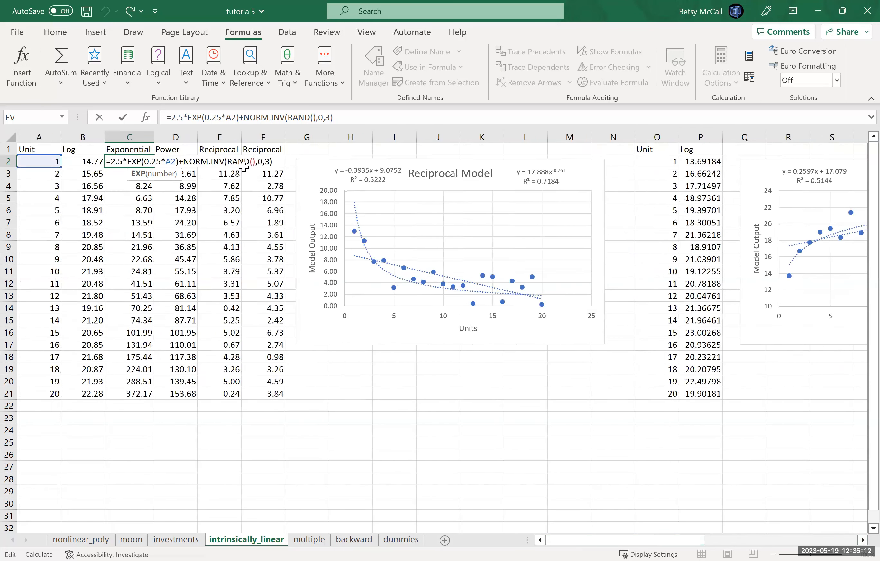
pyautogui.click(231, 186)
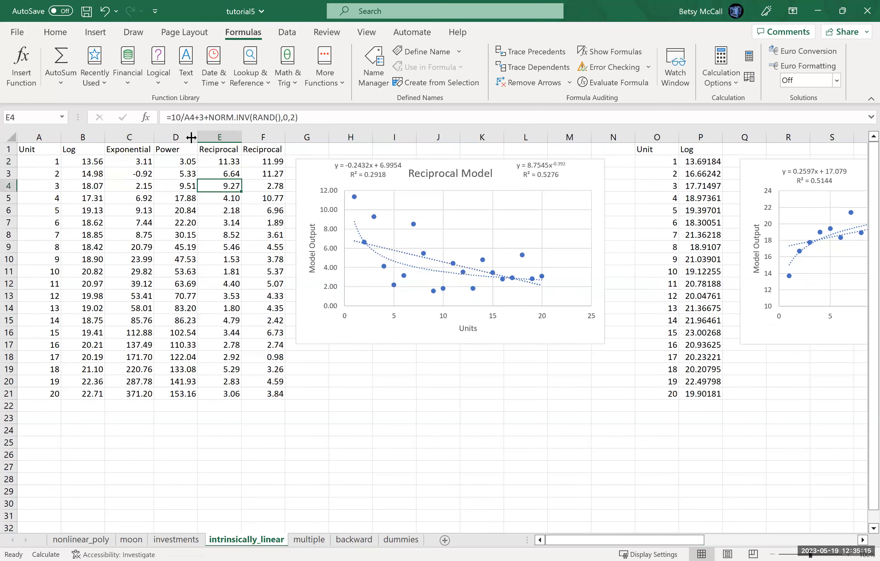
pyautogui.click(187, 163)
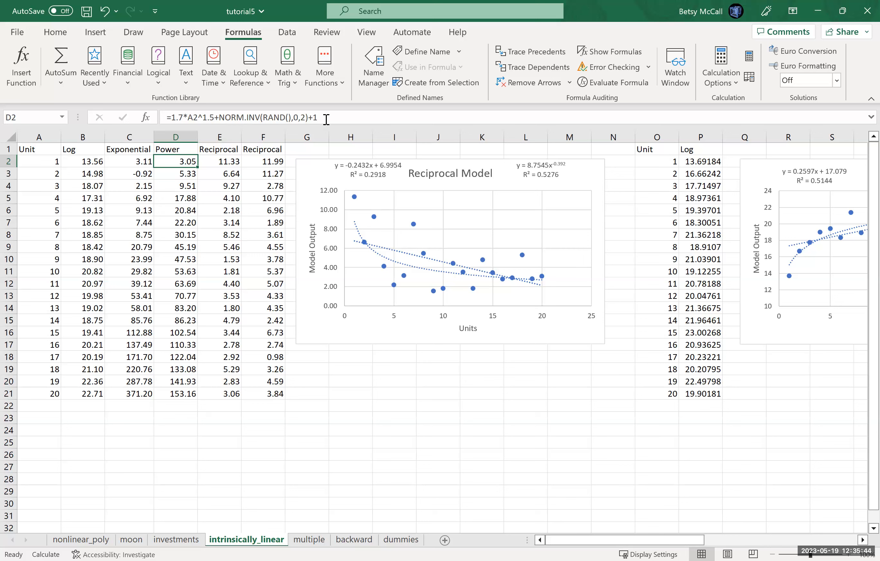
pyautogui.click(848, 543)
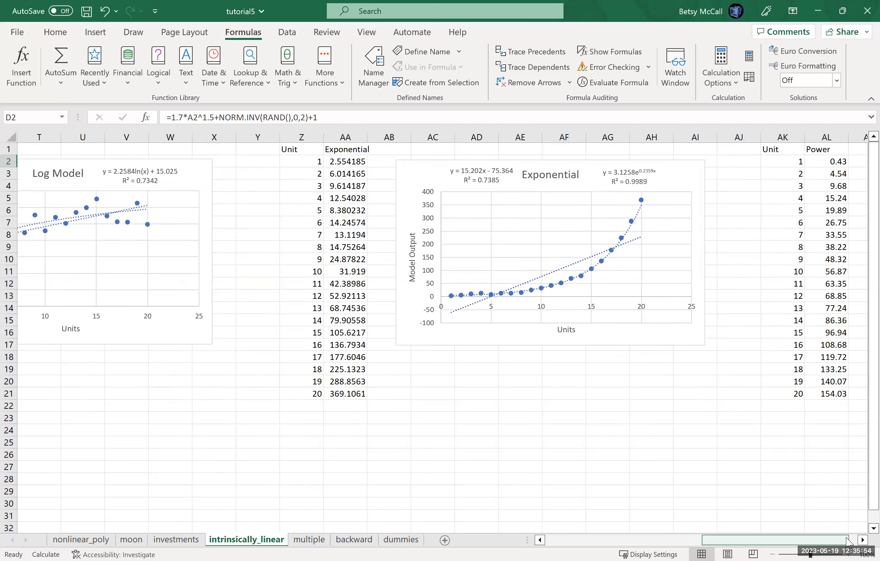
pyautogui.click(862, 540)
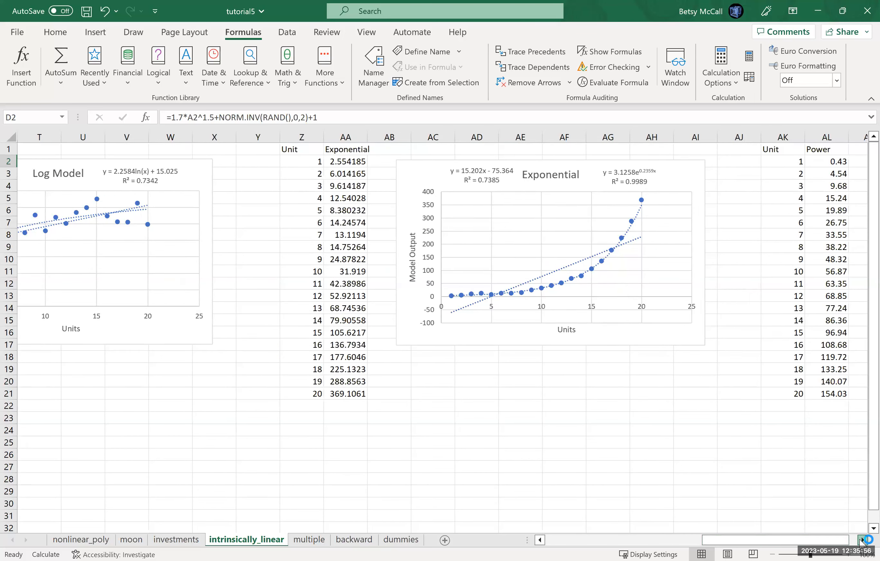
pyautogui.click(862, 540)
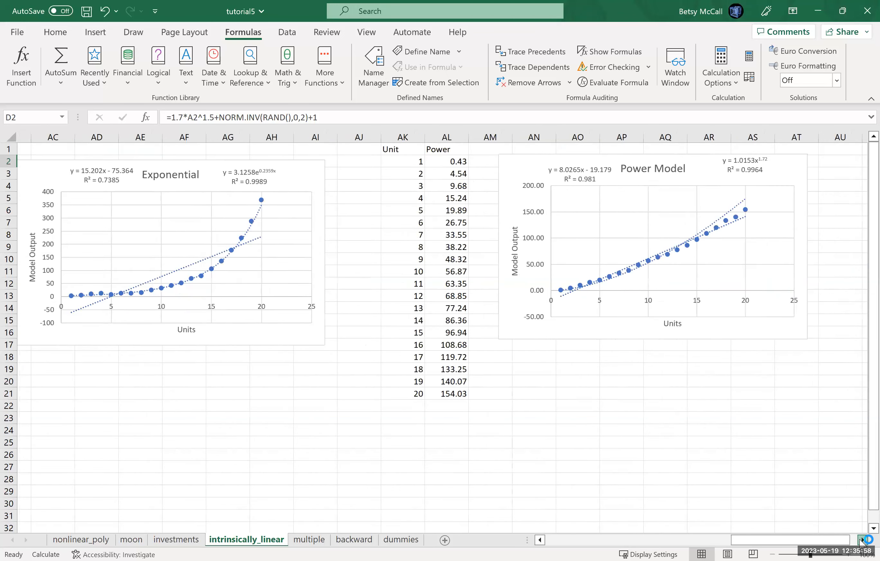
pyautogui.click(863, 540)
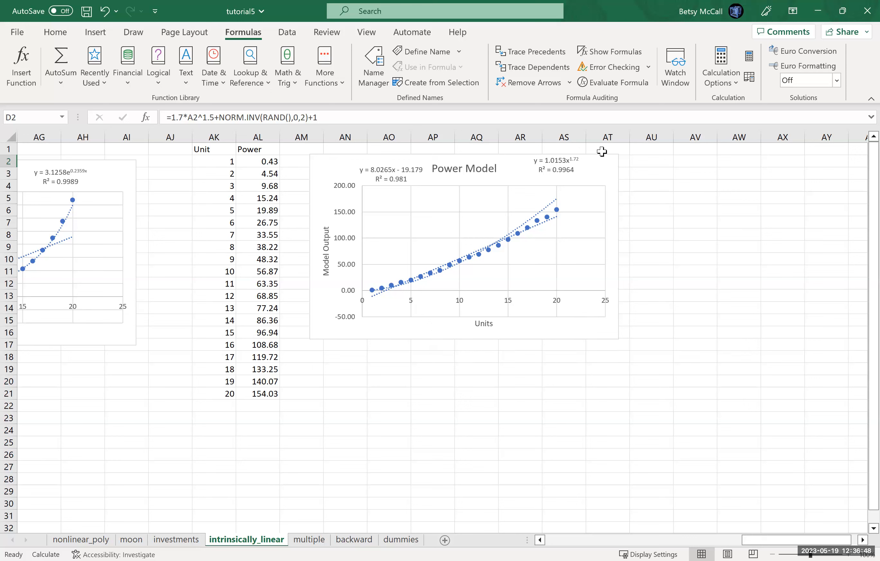
# - Add another linear trendline to the Power Model chart through the additional trendline options and review the available trendline types
pyautogui.click(598, 175)
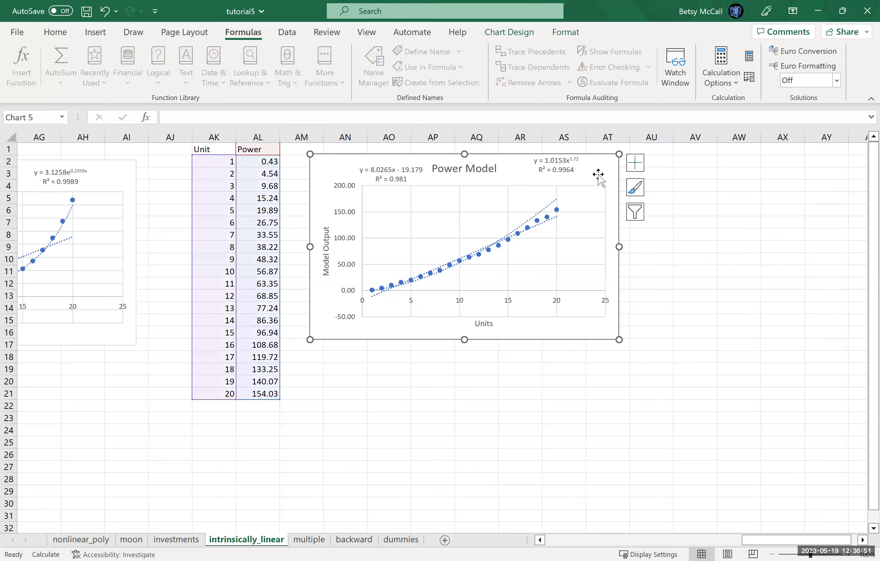
pyautogui.click(639, 171)
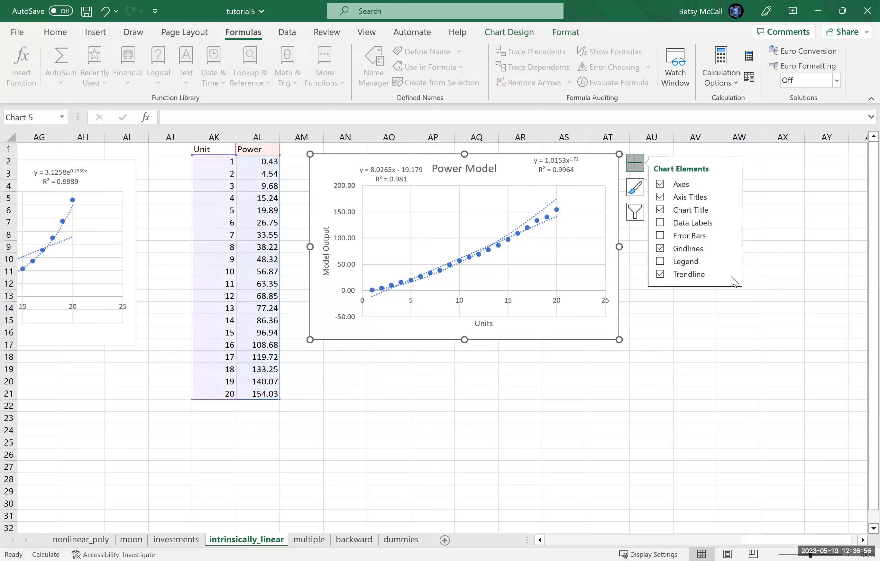
pyautogui.click(731, 276)
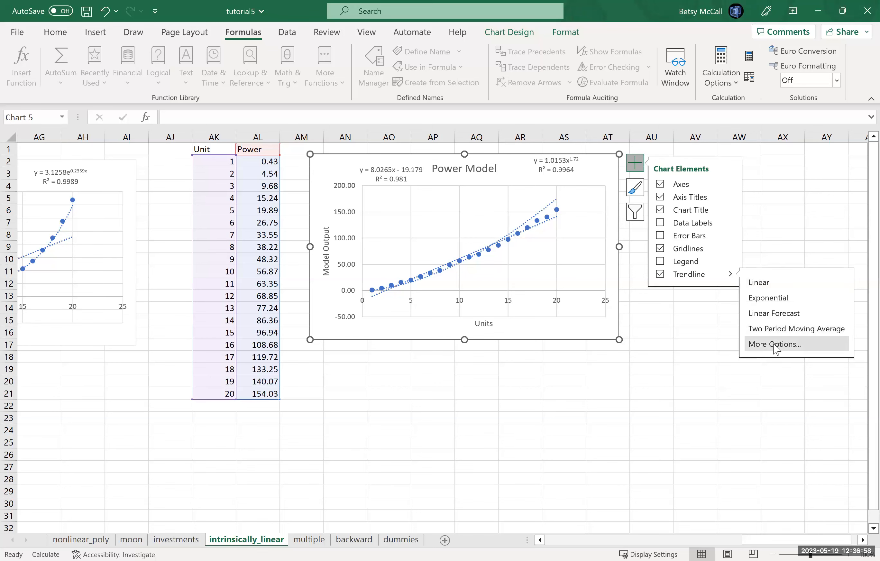
pyautogui.click(776, 347)
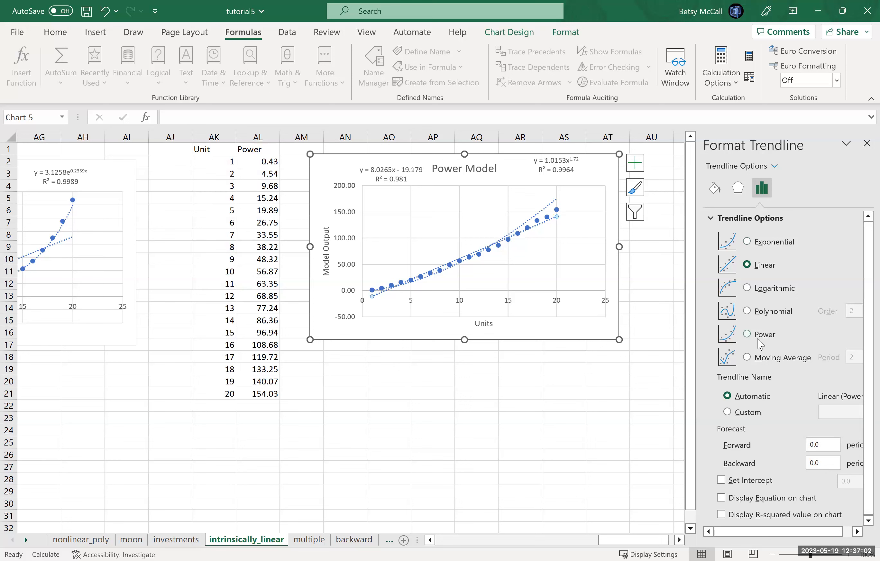
pyautogui.click(868, 144)
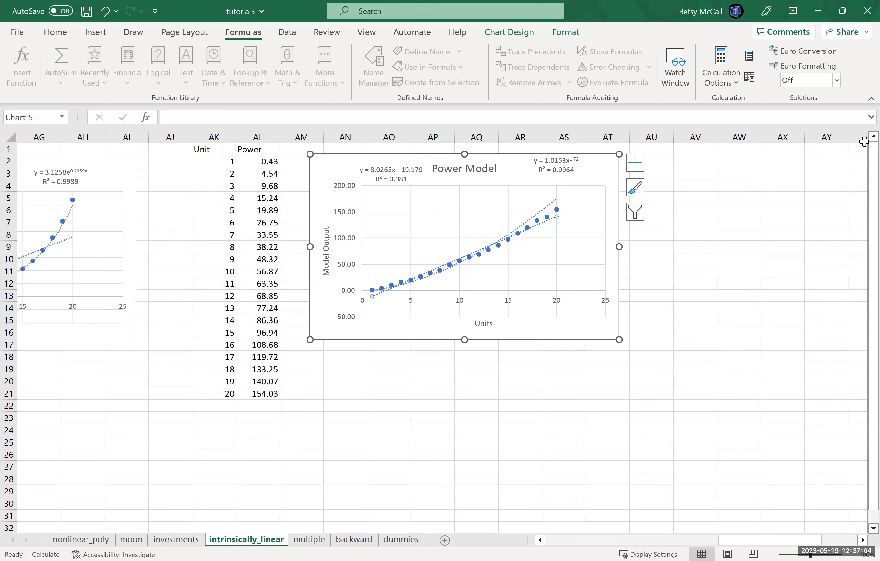
# - Try the Exponential and Logarithmic types on the Power Model chart's power trendline, and return it to the Power type
pyautogui.click(547, 206)
pyautogui.doubleClick(548, 211)
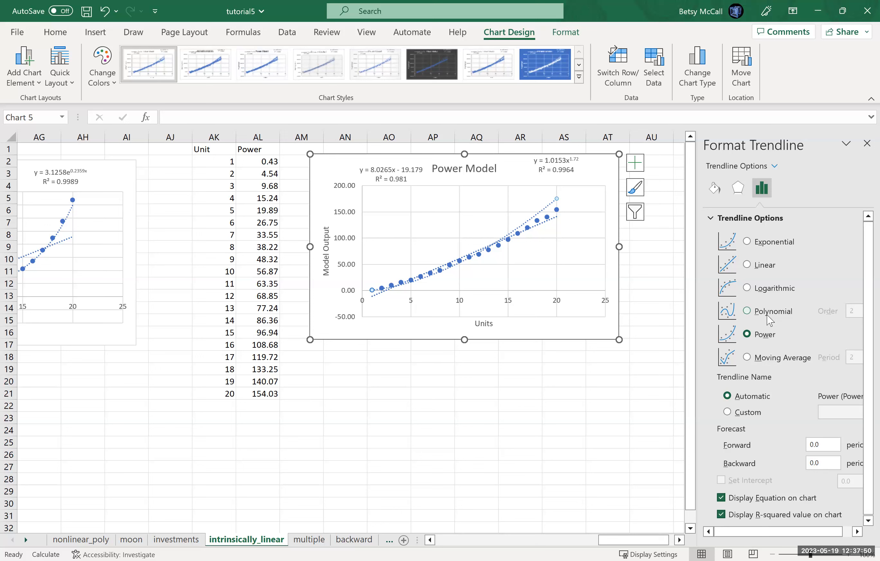
pyautogui.click(749, 242)
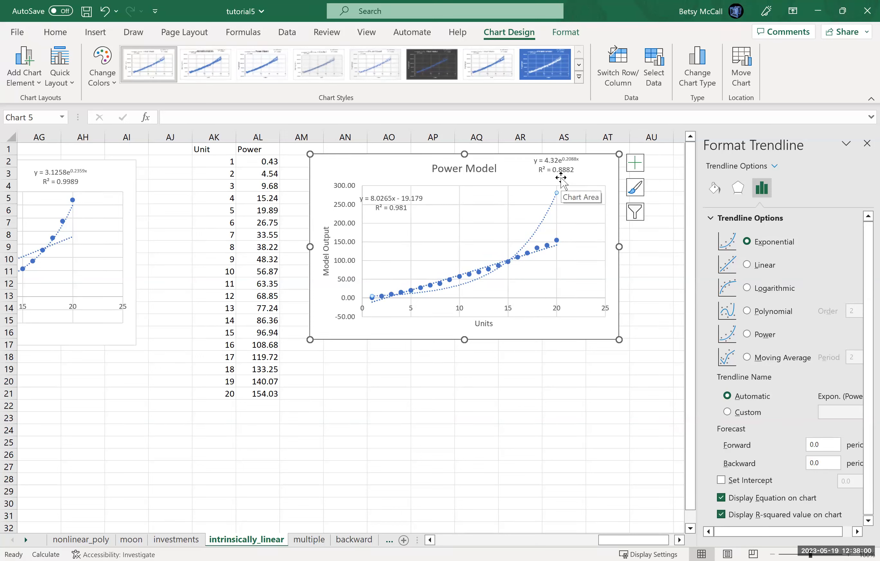
pyautogui.click(747, 290)
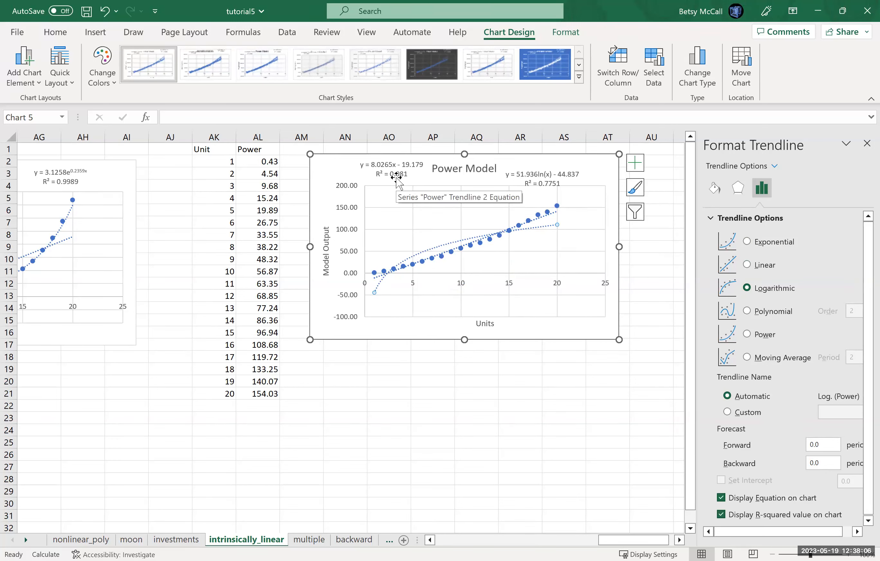
pyautogui.click(747, 334)
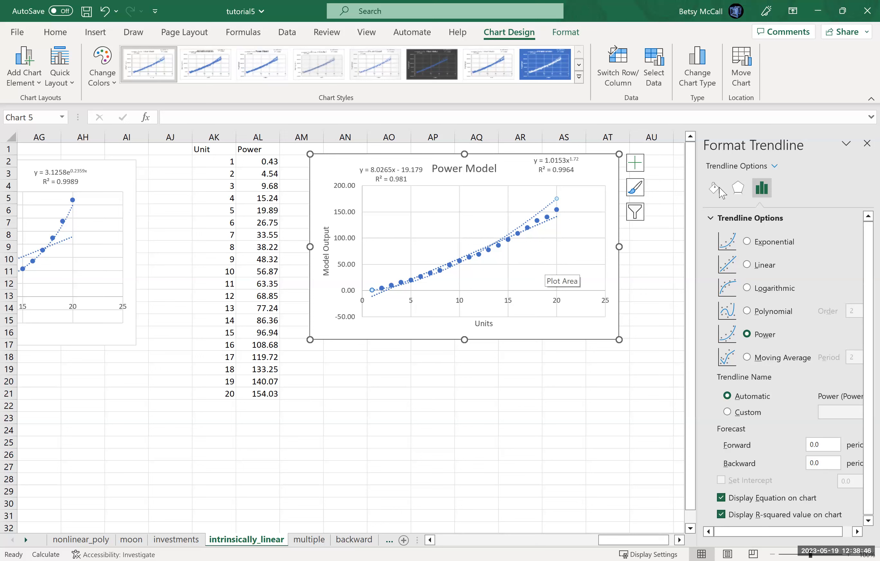
pyautogui.click(866, 144)
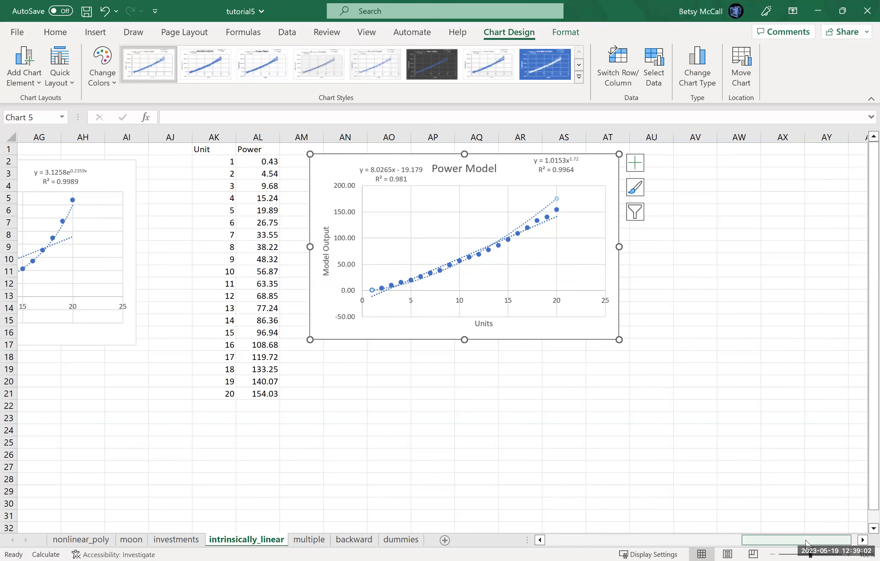
# - Copy the Unit column A1:A21 of the intrinsically_linear sheet and paste it below the data, starting at cell A26
pyautogui.moveTo(806, 544); pyautogui.dragTo(548, 544)
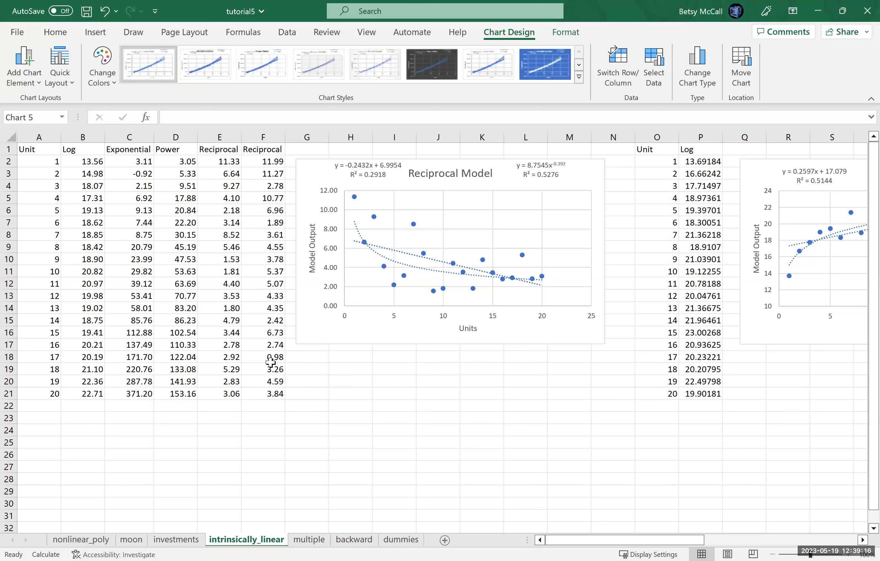
pyautogui.click(272, 344)
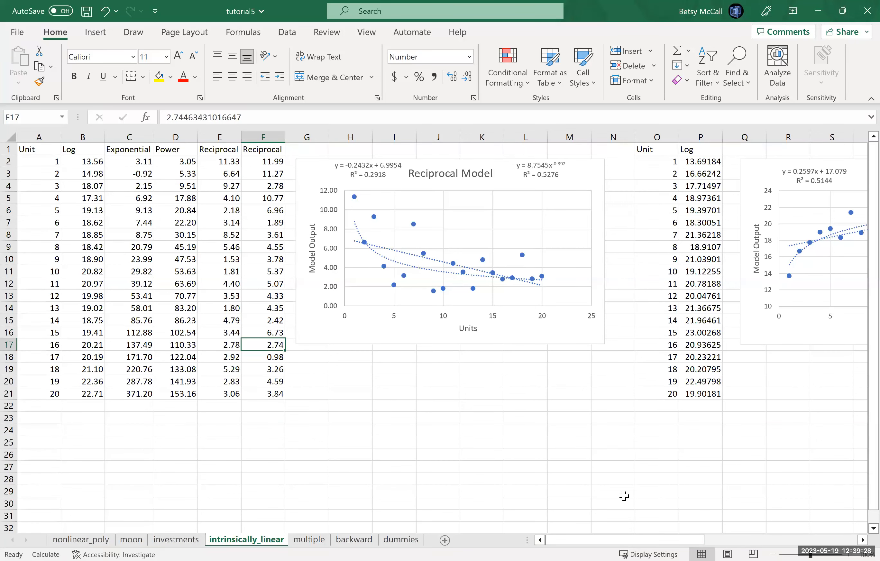
pyautogui.click(873, 529)
pyautogui.click(873, 529)
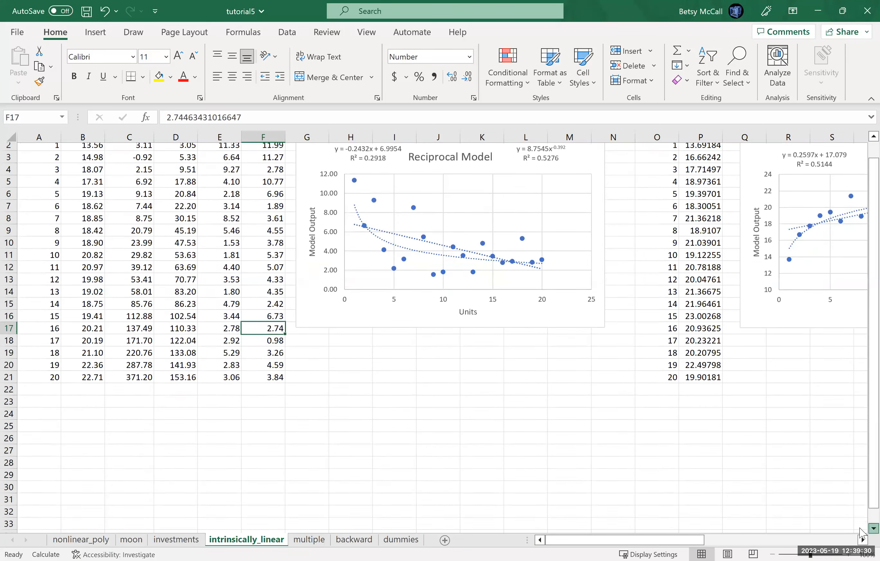
pyautogui.scroll(1, 74, 174)
pyautogui.moveTo(28, 149); pyautogui.dragTo(29, 392)
pyautogui.hotkey('ctrl', 'c')
pyautogui.click(37, 458)
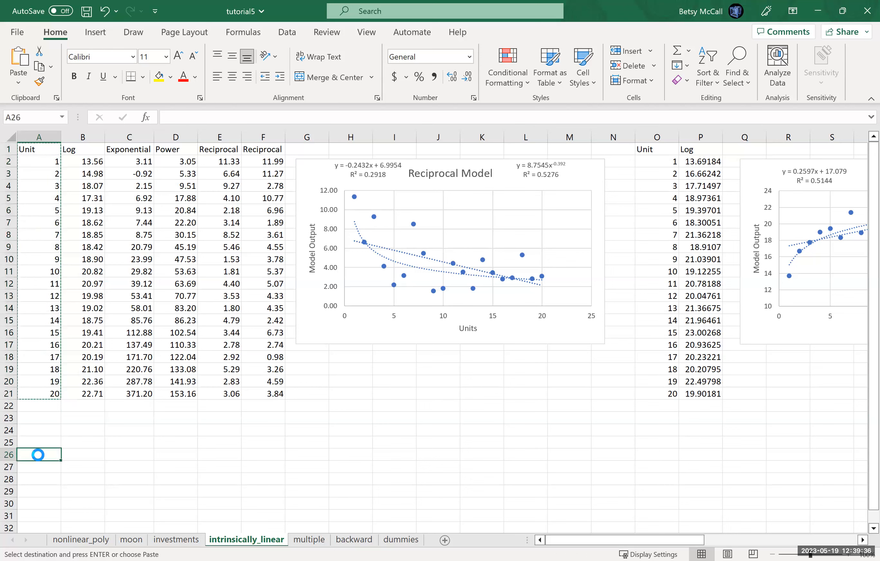
pyautogui.hotkey('ctrl', 'v')
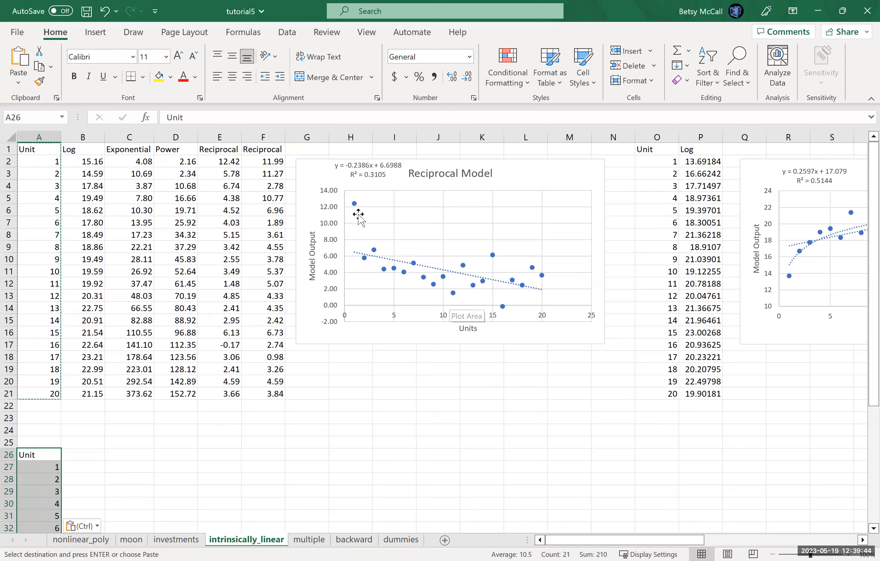
# - Copy the fixed Reciprocal values in F1:F21 and paste them beside the copied Unit column, starting at cell B26
pyautogui.moveTo(261, 149); pyautogui.dragTo(278, 390)
pyautogui.hotkey('ctrl', 'c')
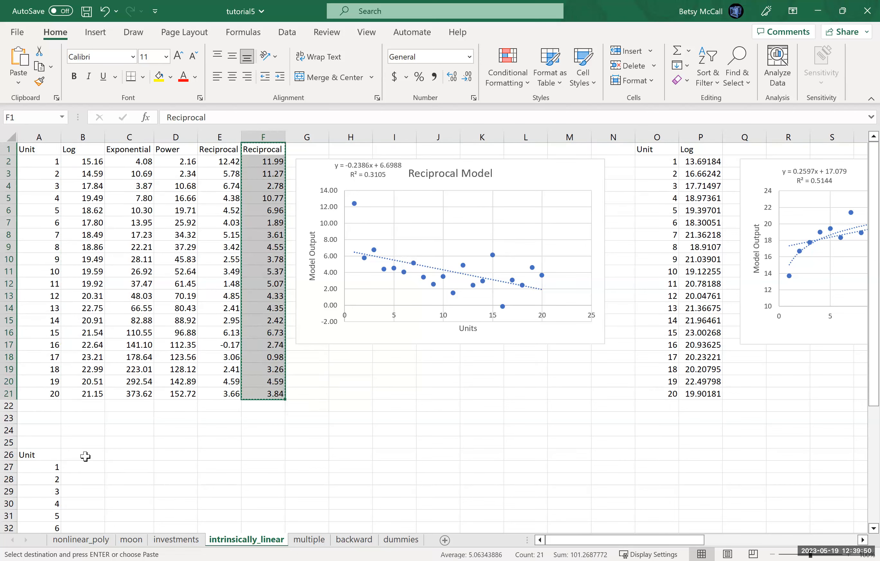
pyautogui.click(88, 457)
pyautogui.hotkey('ctrl', 'v')
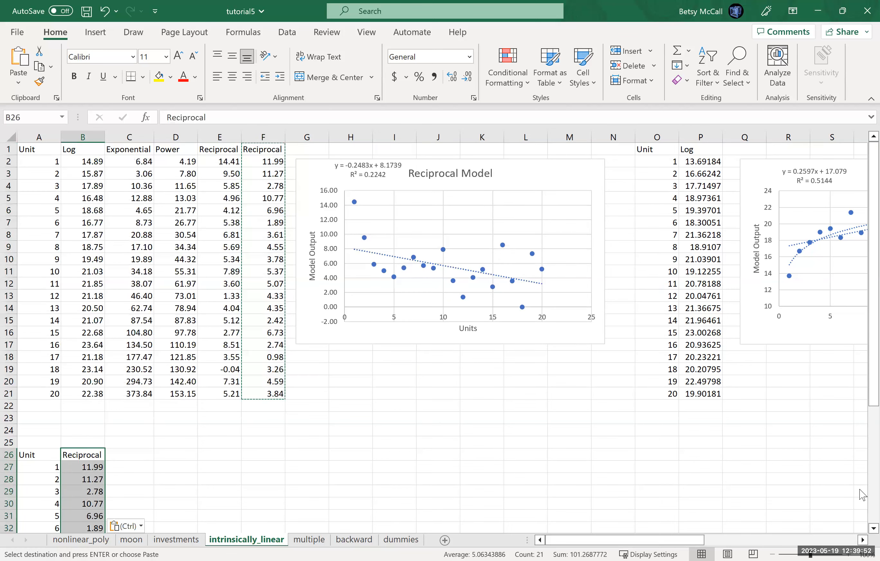
# - Enter the header "new x" in cell D26, beside the copied Unit and Reciprocal data
pyautogui.moveTo(862, 300); pyautogui.dragTo(862, 492)
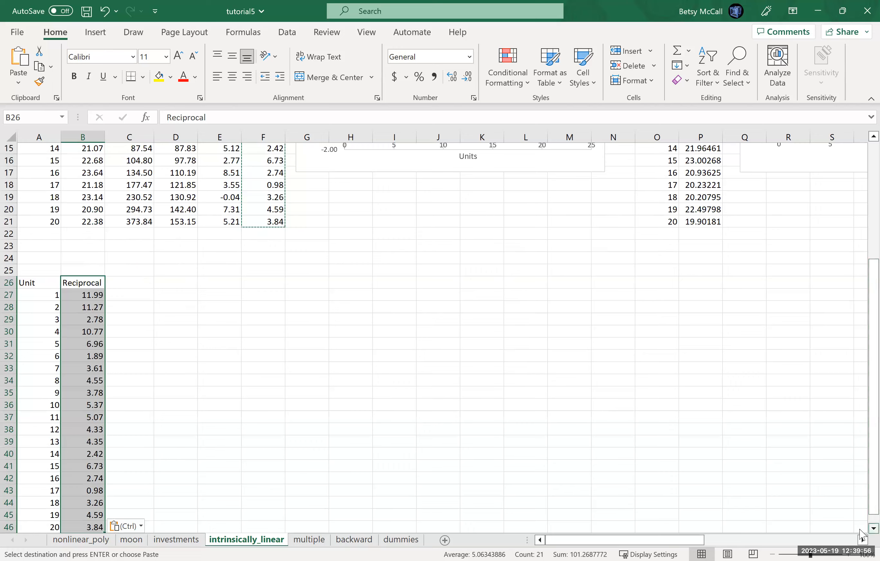
pyautogui.scroll(-2, 84, 463)
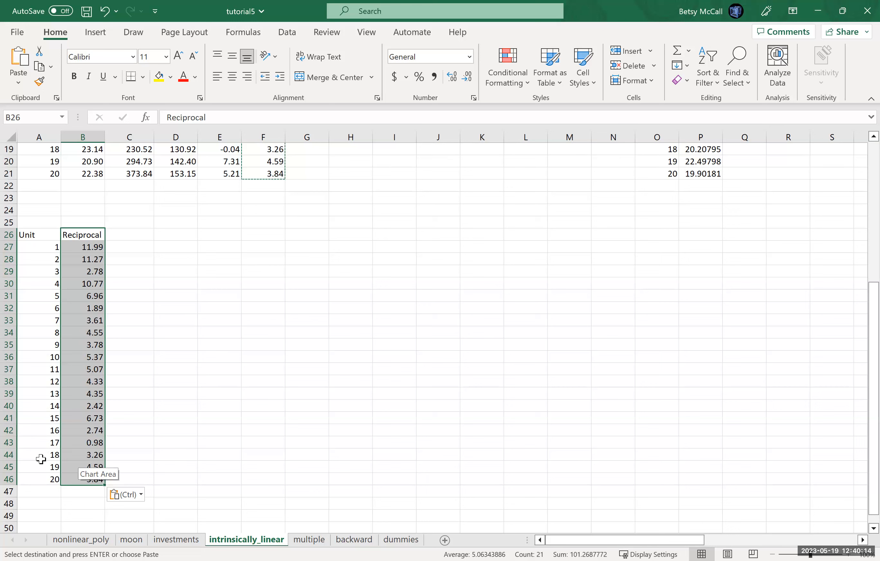
pyautogui.click(175, 233)
pyautogui.write('new')
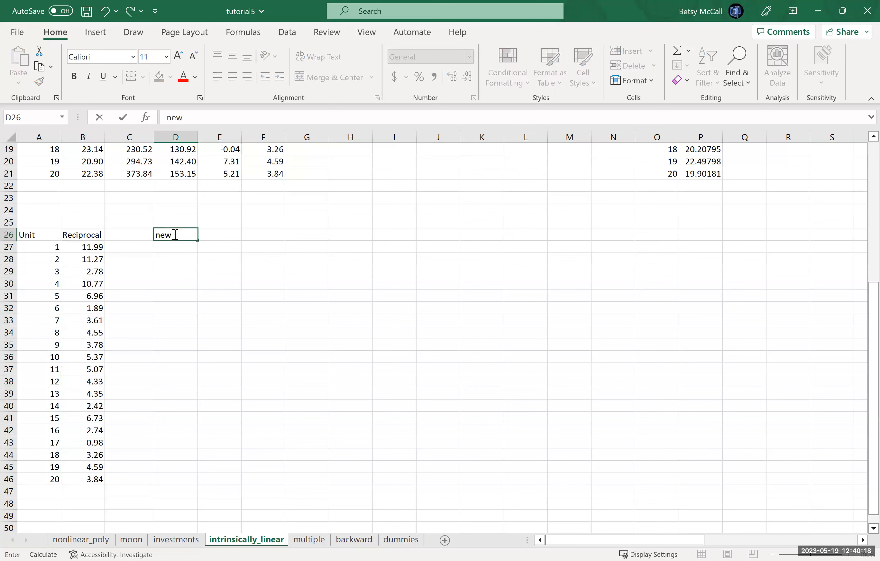
pyautogui.write(' x')
pyautogui.press('Return')
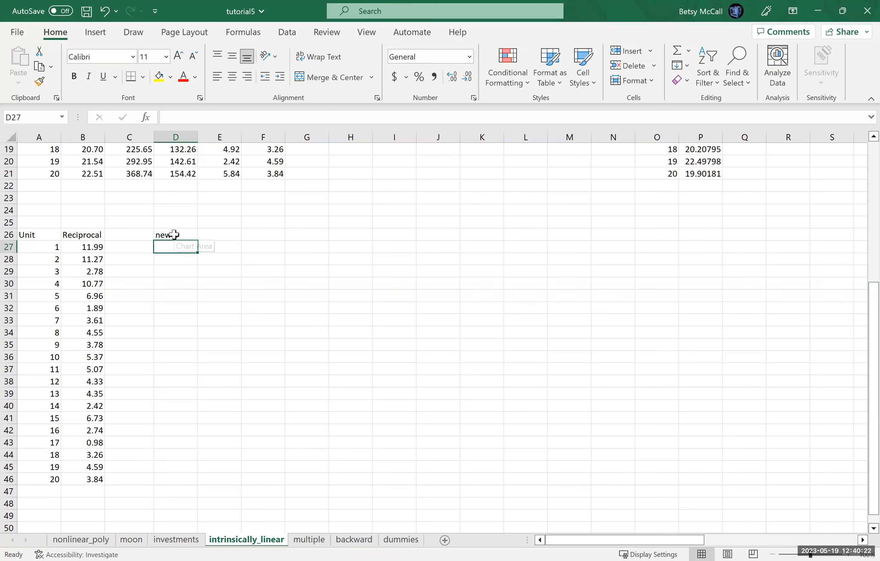
# - Enter the reciprocal formula =1/A27 in cell D27 and fill it down through D46
pyautogui.write('=')
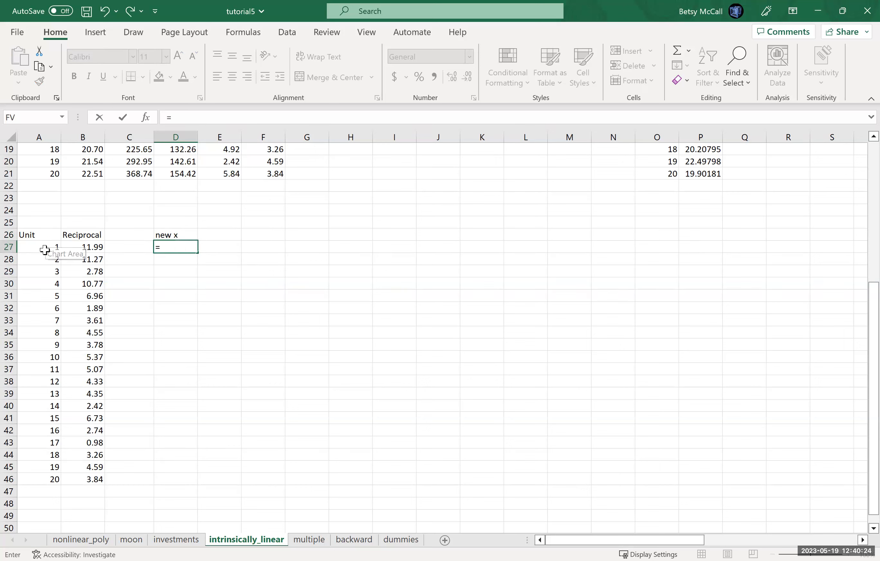
pyautogui.write('1')
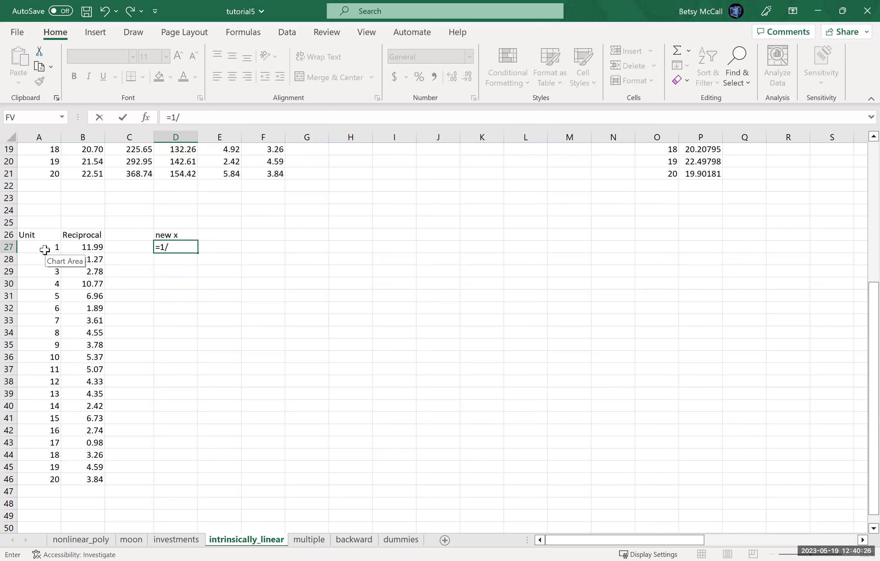
pyautogui.write('/')
pyautogui.click(45, 249)
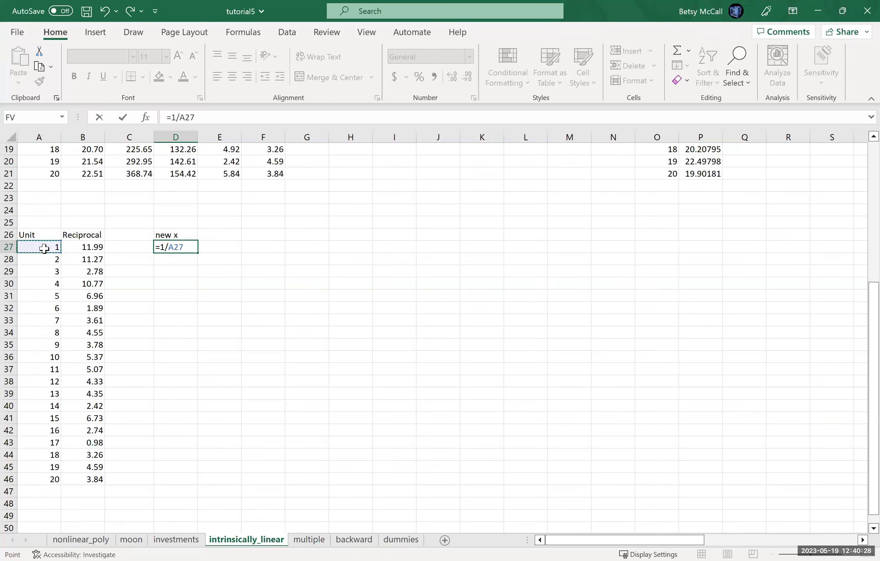
pyautogui.press('Return')
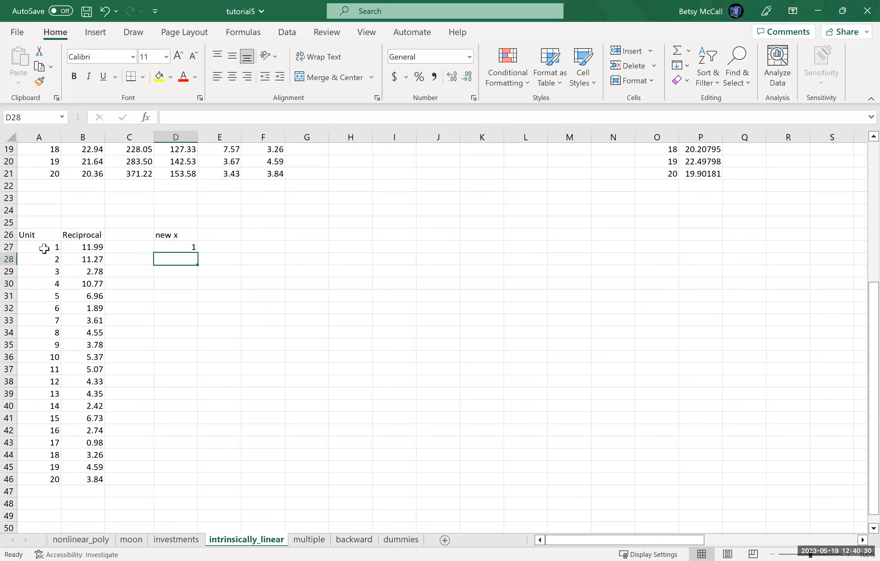
pyautogui.click(190, 248)
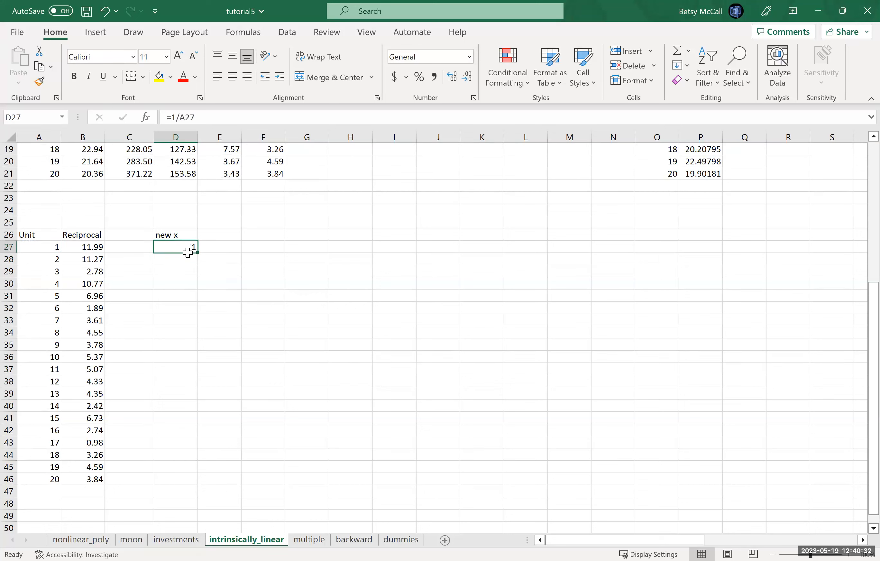
pyautogui.moveTo(199, 256); pyautogui.dragTo(190, 481)
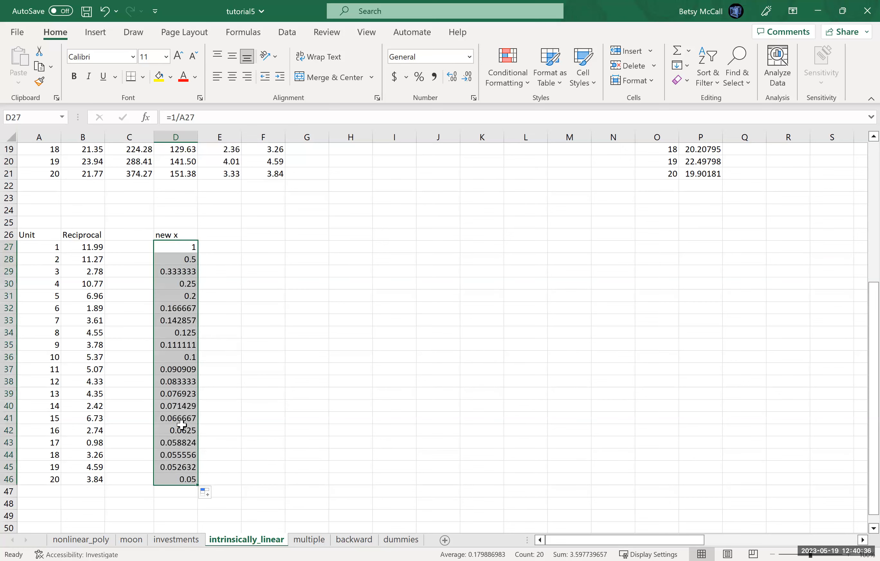
# - Copy the Reciprocal values in B26:B46 and paste them next to the new x column, starting at cell E26
pyautogui.moveTo(79, 237); pyautogui.dragTo(89, 479)
pyautogui.hotkey('ctrl', 'c')
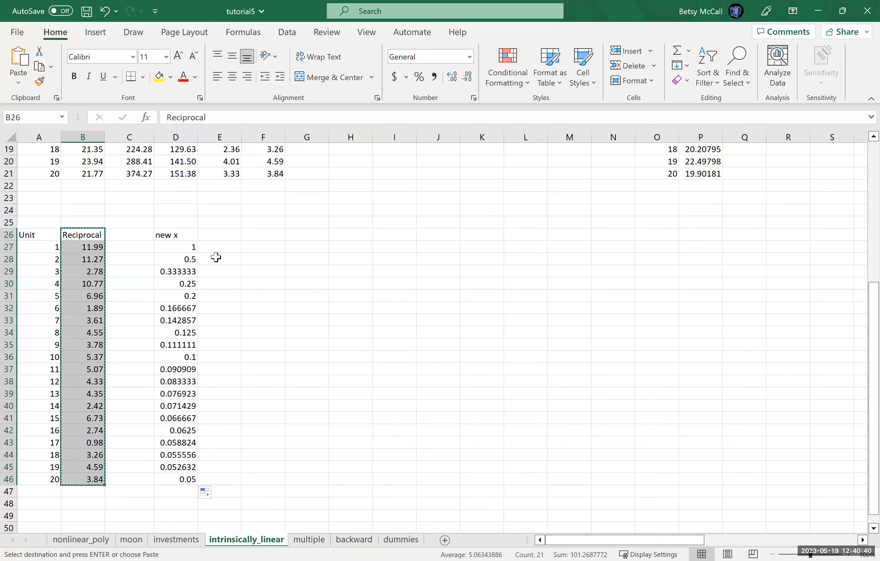
pyautogui.click(217, 235)
pyautogui.hotkey('ctrl', 'v')
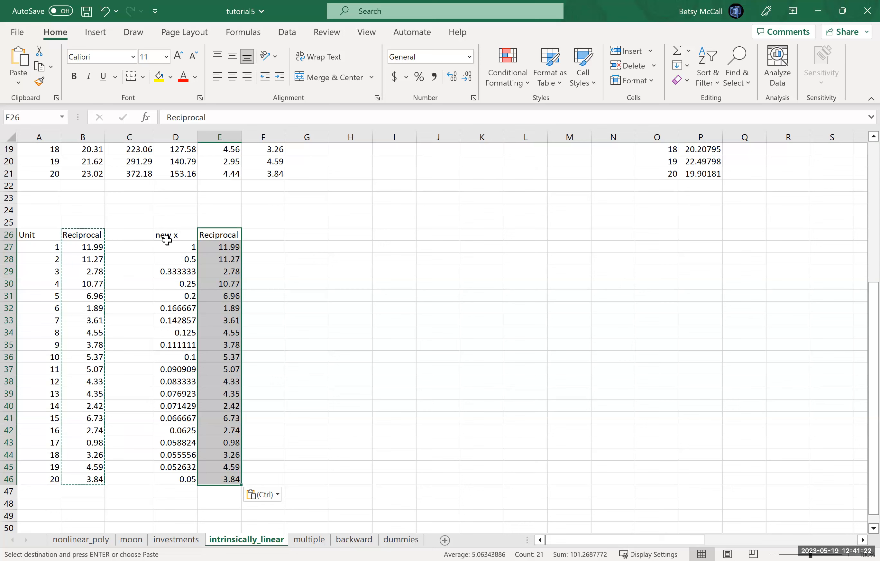
# - Insert an X Y scatter chart from D26:E46 that plots the Reciprocal values against new x
pyautogui.moveTo(173, 234); pyautogui.dragTo(219, 480)
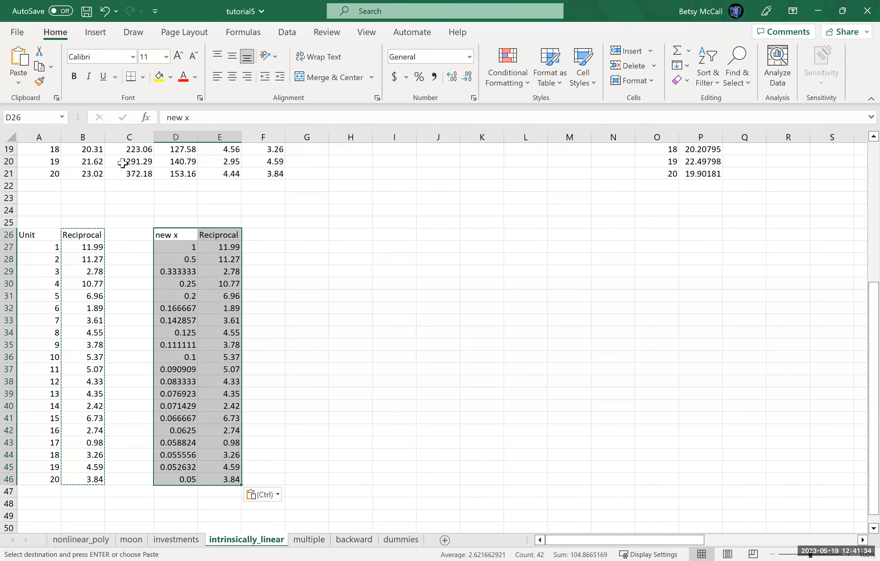
pyautogui.click(96, 32)
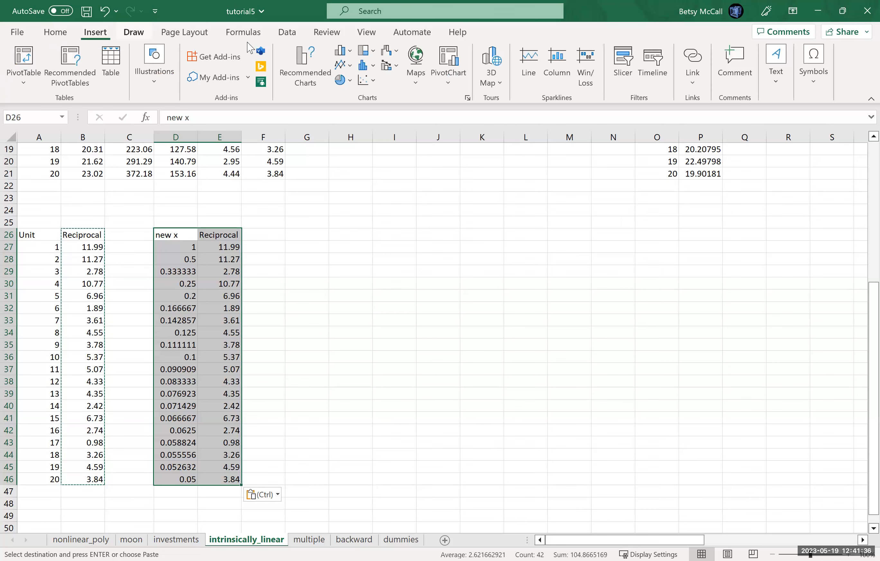
pyautogui.click(292, 87)
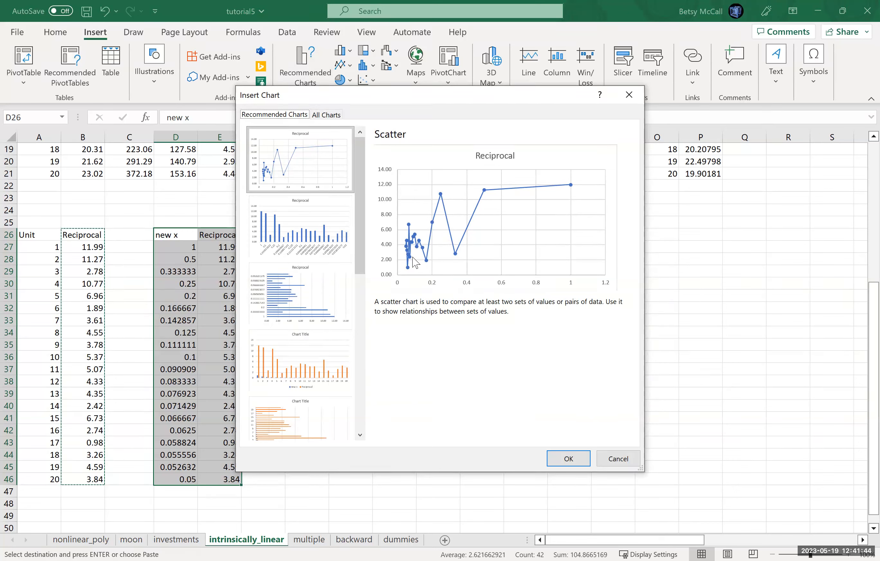
pyautogui.click(326, 117)
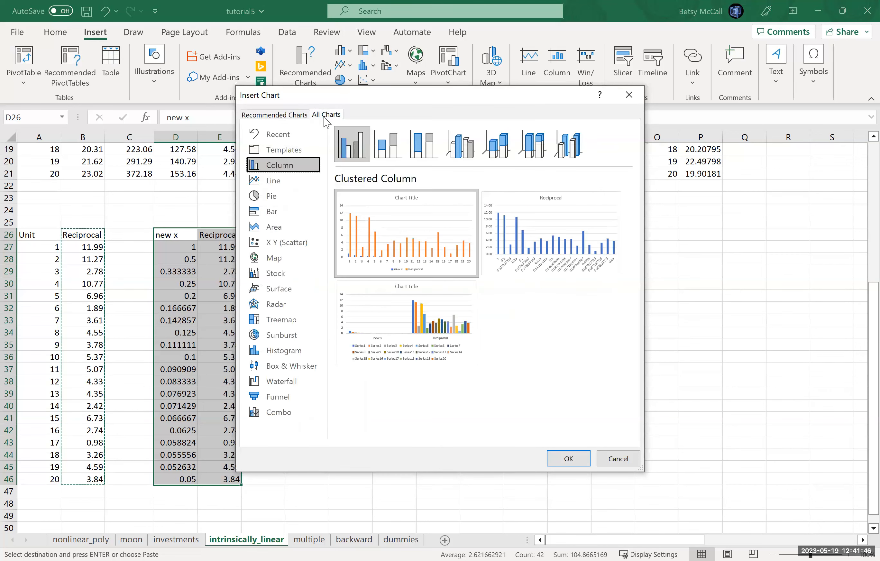
pyautogui.click(282, 243)
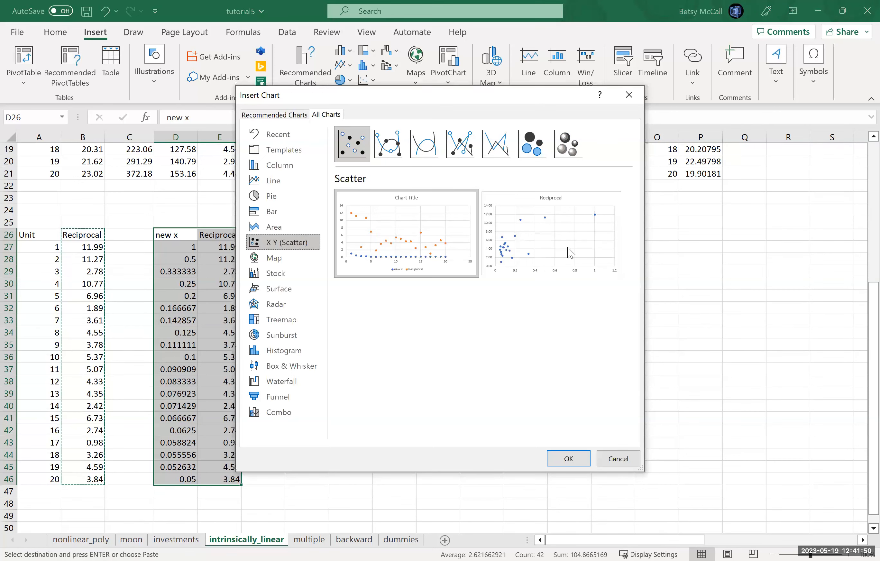
pyautogui.click(568, 459)
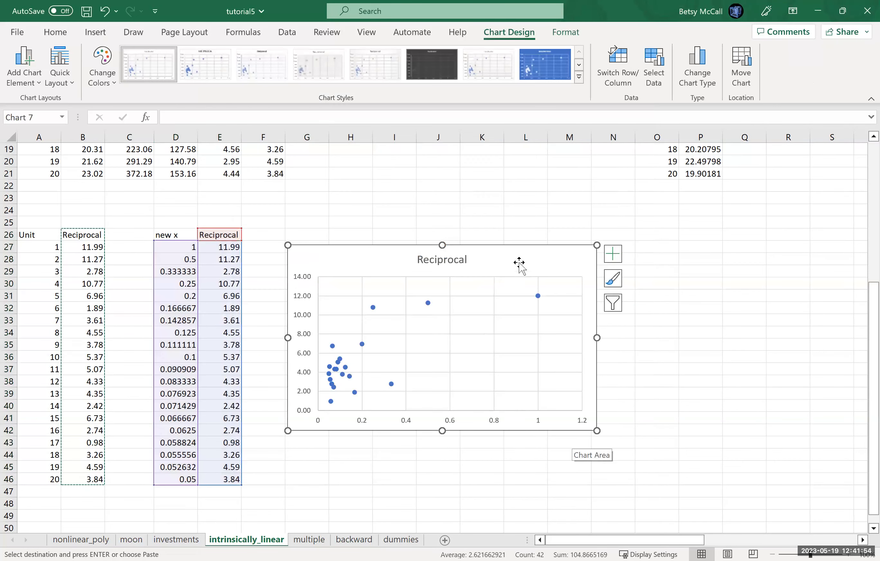
# - Add a linear trendline with its equation and R-squared value to the new scatter chart, and move the label beside the chart title
pyautogui.click(614, 255)
pyautogui.click(638, 365)
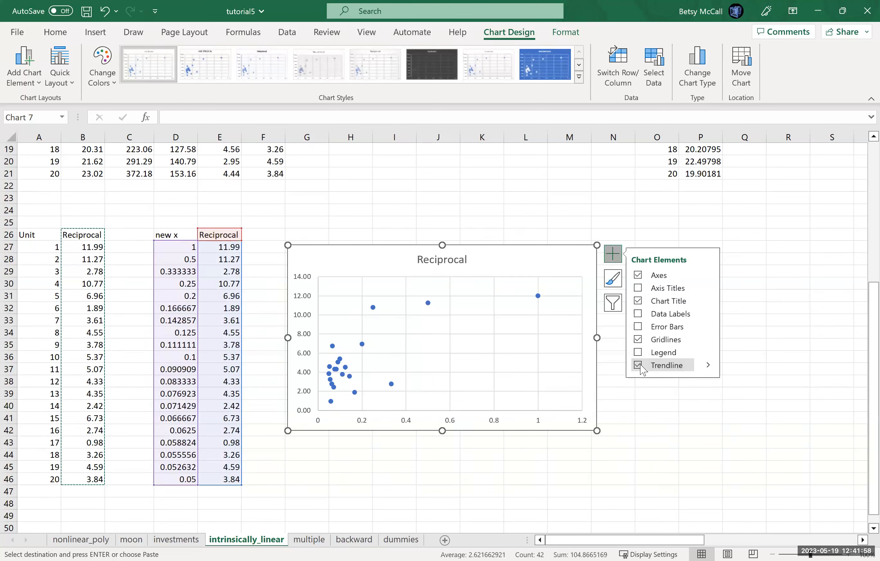
pyautogui.click(708, 365)
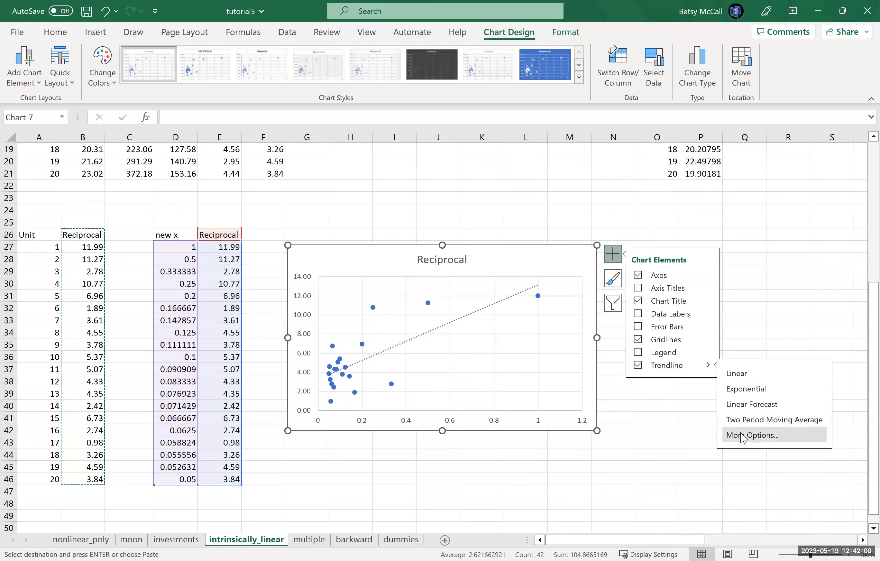
pyautogui.click(743, 436)
pyautogui.click(721, 497)
pyautogui.click(721, 514)
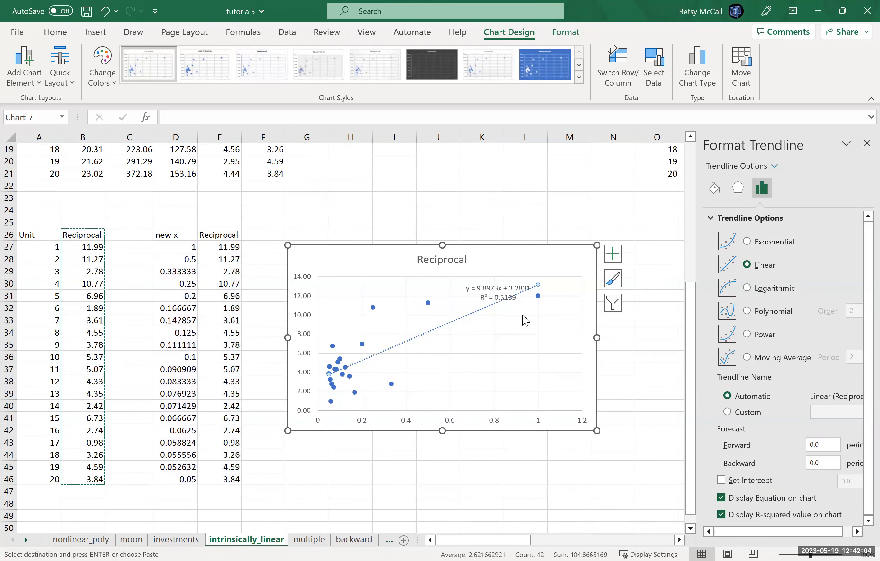
pyautogui.click(510, 293)
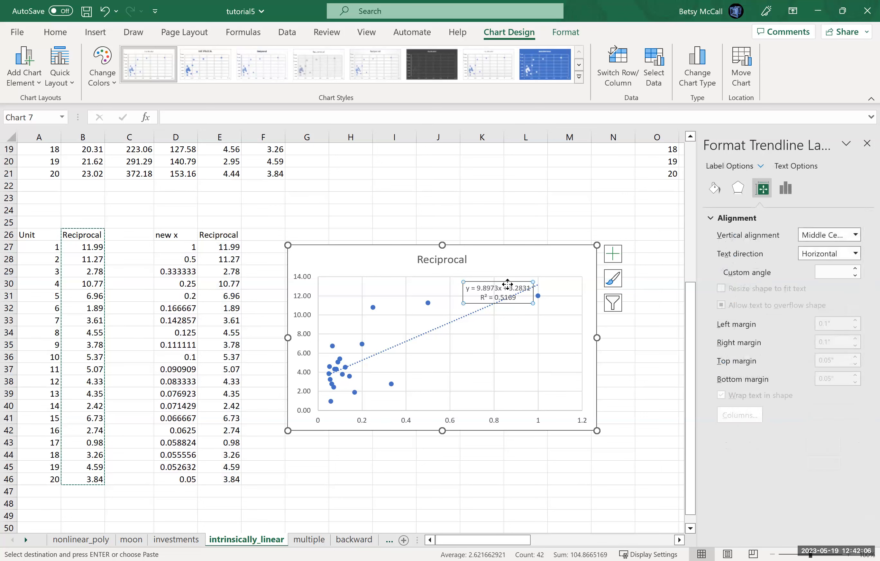
pyautogui.moveTo(508, 285); pyautogui.dragTo(524, 249)
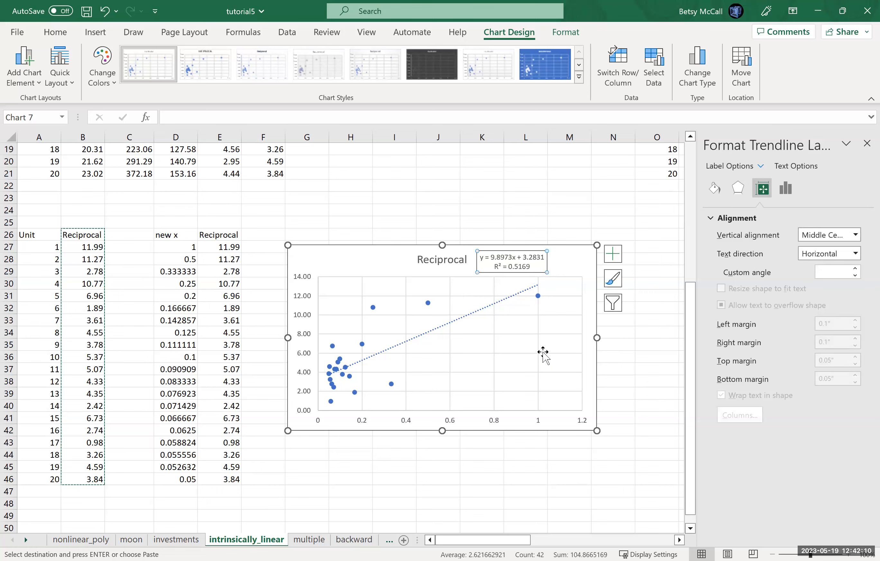
# - Insert an X Y scatter chart plotting Reciprocal against Unit from A26:B46, and place it directly below the new x chart
pyautogui.click(690, 529)
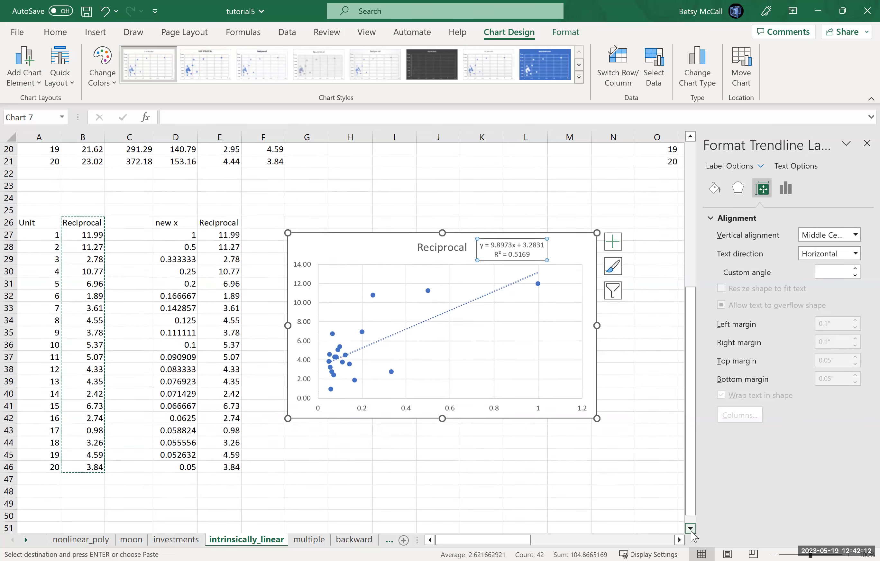
pyautogui.click(690, 529)
pyautogui.click(691, 529)
pyautogui.click(691, 529)
pyautogui.click(691, 529)
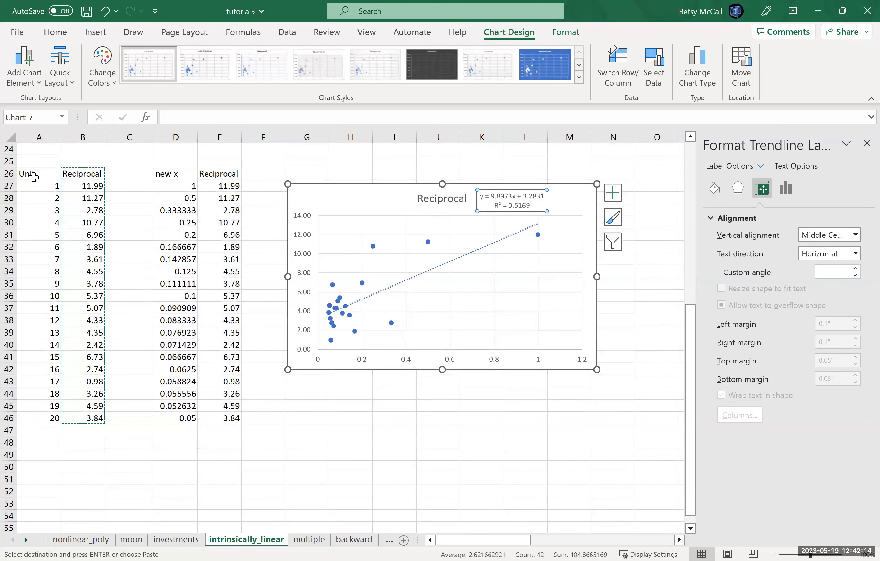
pyautogui.moveTo(33, 173); pyautogui.dragTo(79, 416)
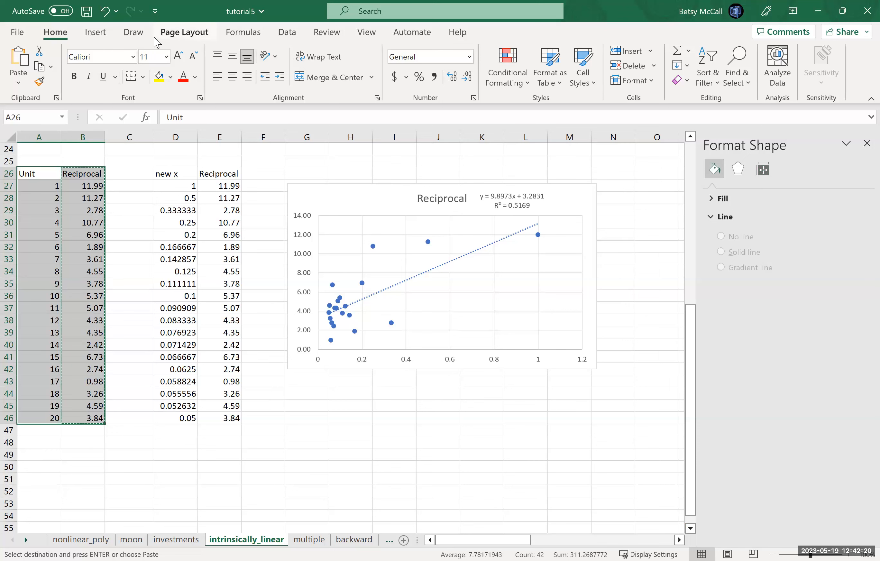
pyautogui.click(95, 32)
pyautogui.click(306, 83)
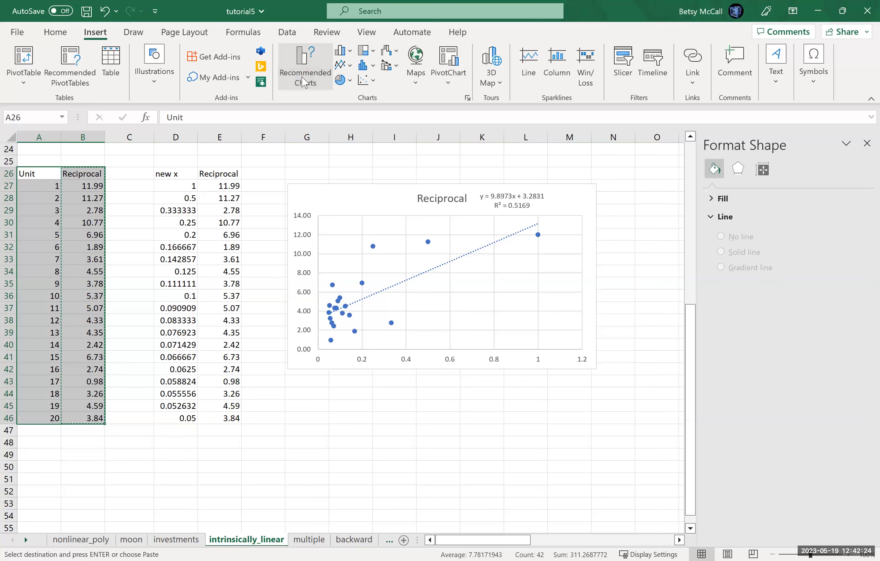
pyautogui.click(326, 114)
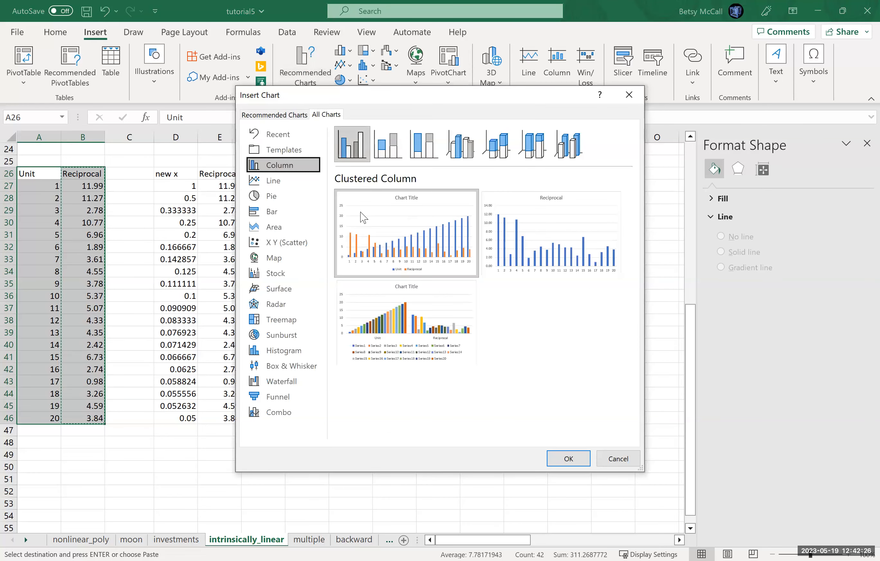
pyautogui.click(277, 243)
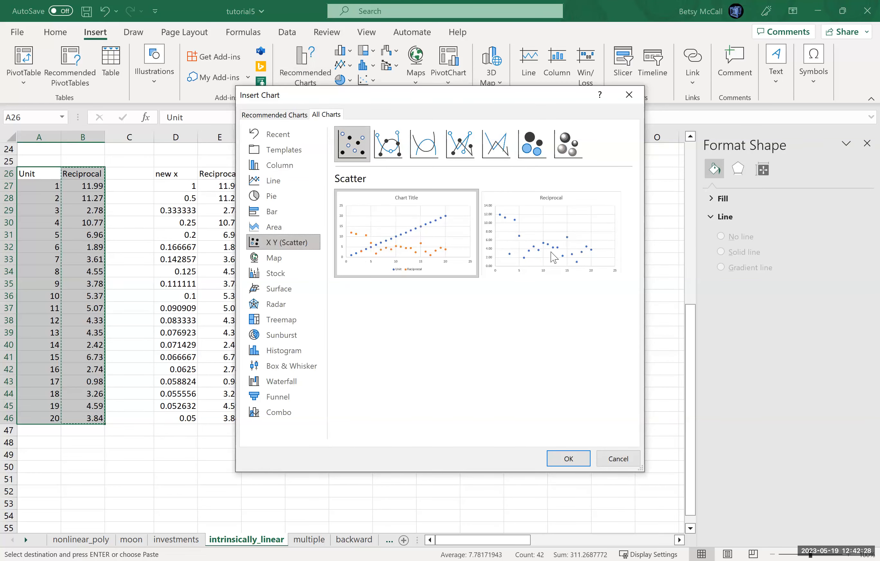
pyautogui.click(569, 459)
pyautogui.moveTo(238, 261); pyautogui.dragTo(329, 394)
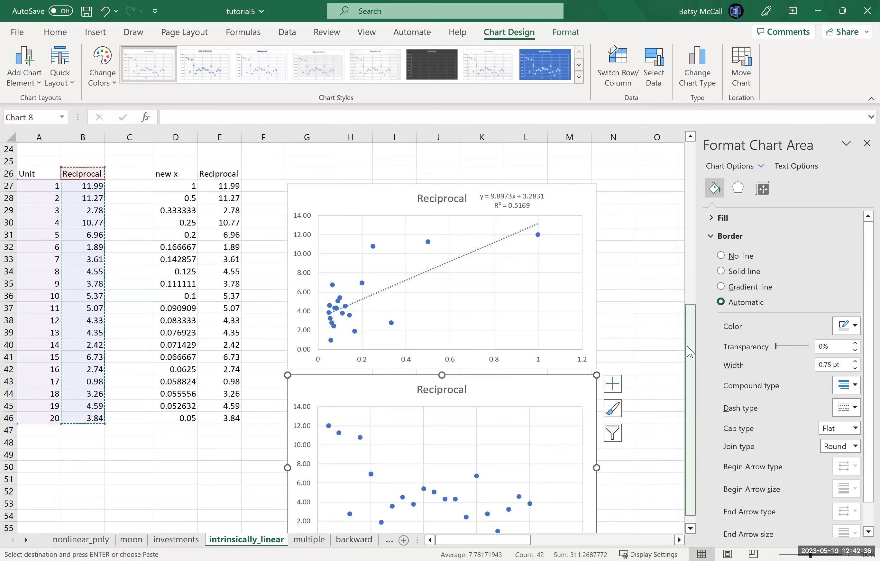
# - Add a linear trendline to the scatter chart of the original Unit and Reciprocal data
pyautogui.scroll(-1, 689, 351)
pyautogui.click(612, 370)
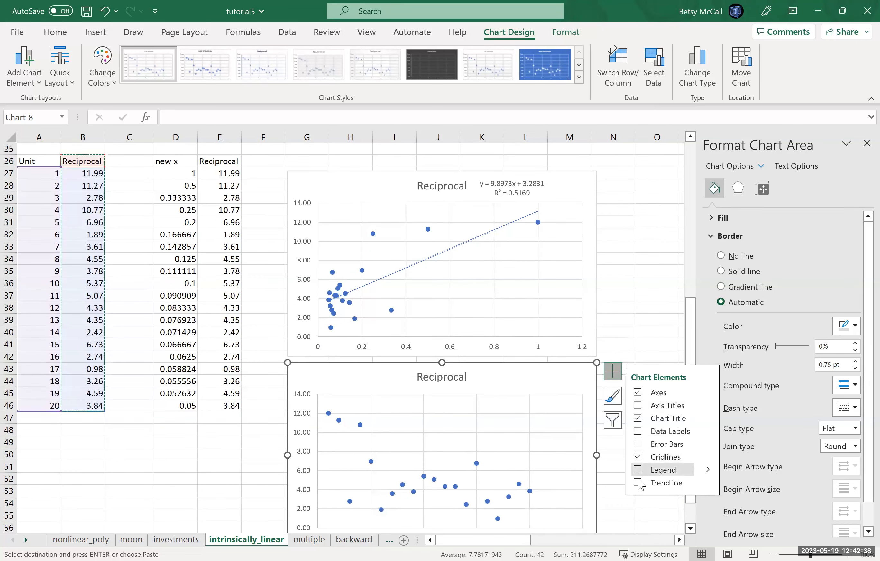
pyautogui.click(639, 483)
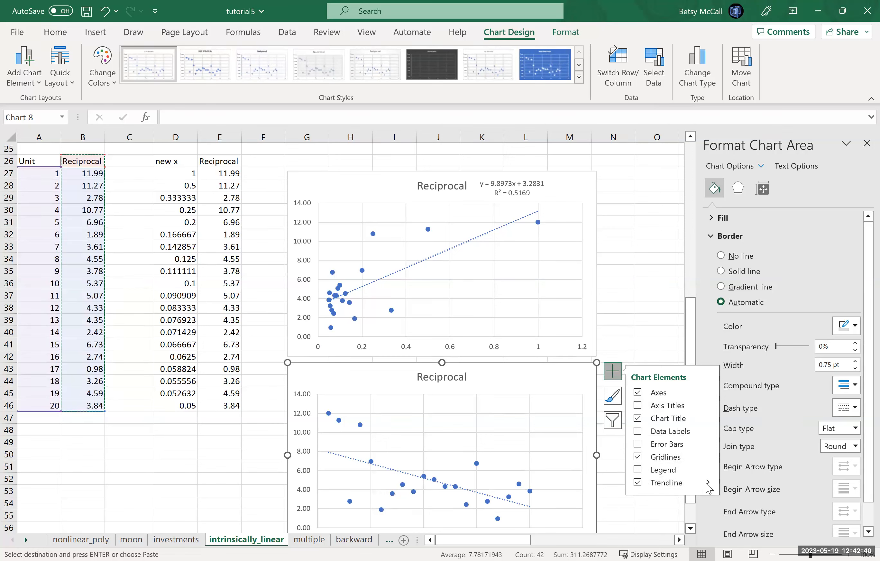
# - Add a second trendline of type Power to the original-data chart, displaying its equation and R-squared value
pyautogui.click(707, 484)
pyautogui.click(752, 546)
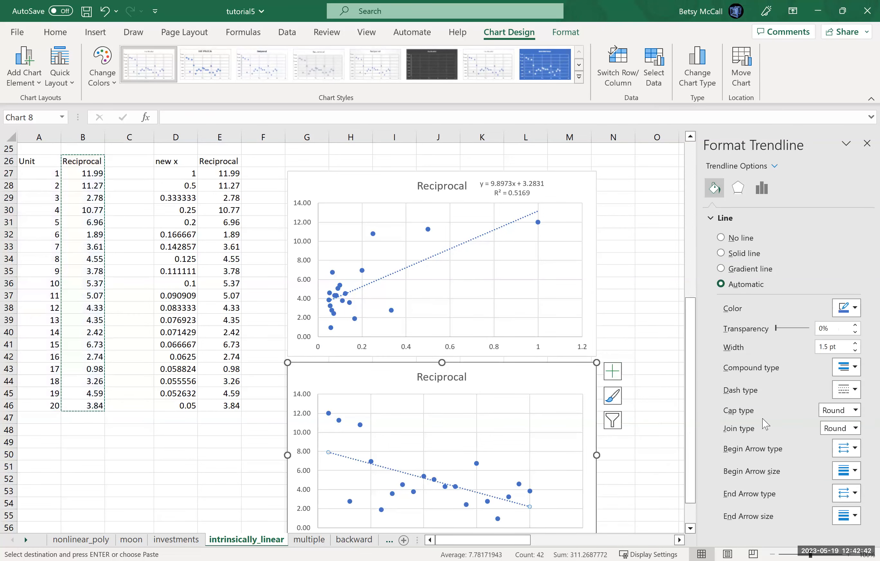
pyautogui.click(764, 195)
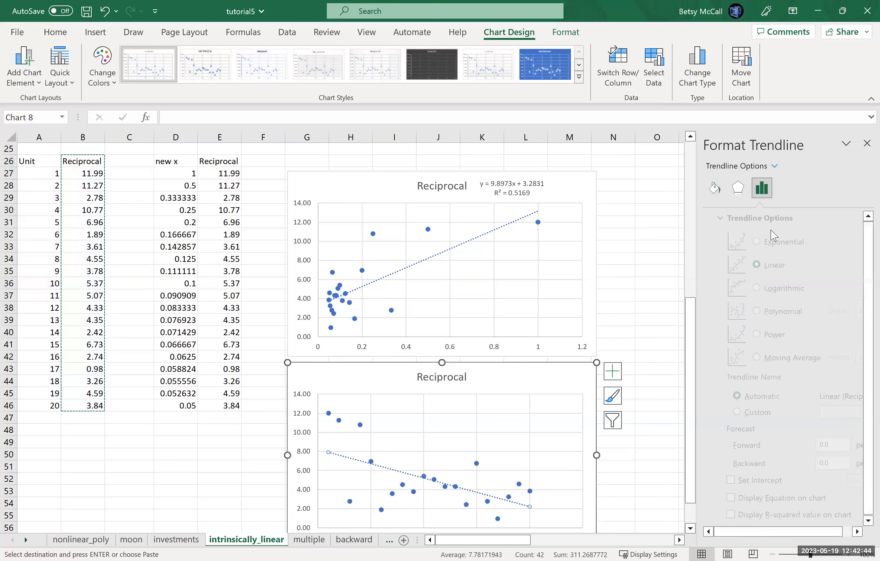
pyautogui.click(766, 335)
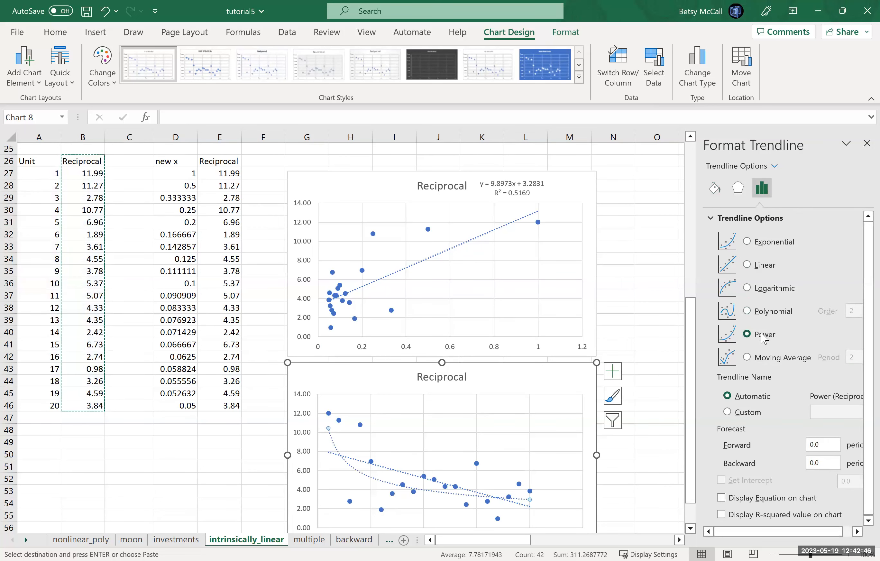
pyautogui.click(721, 499)
pyautogui.click(721, 514)
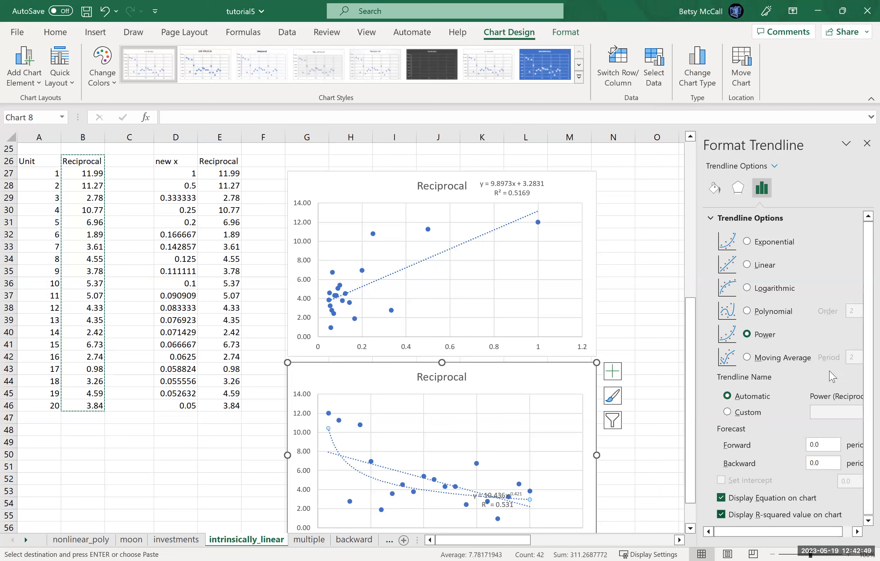
# - Close the trendline formatting and move the power trendline's equation label off the data, just after the chart title
pyautogui.click(868, 143)
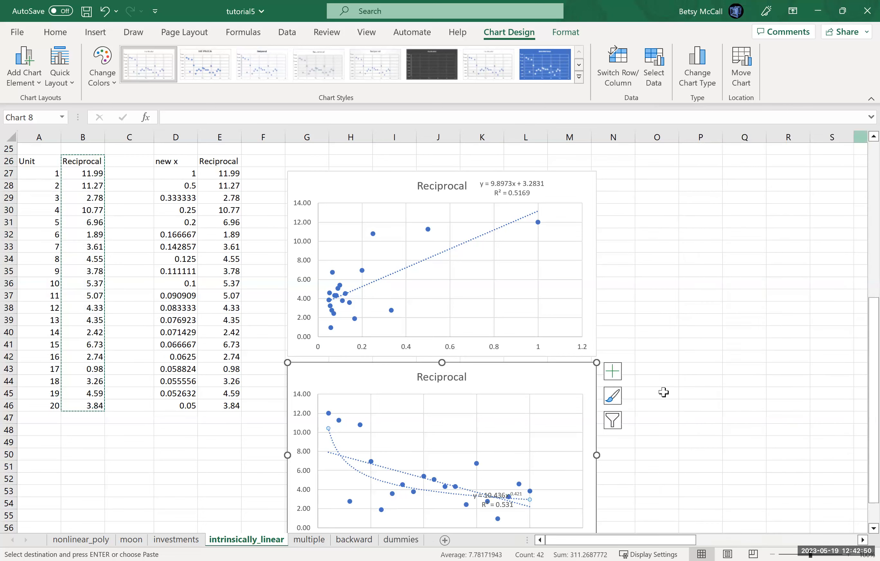
pyautogui.click(502, 500)
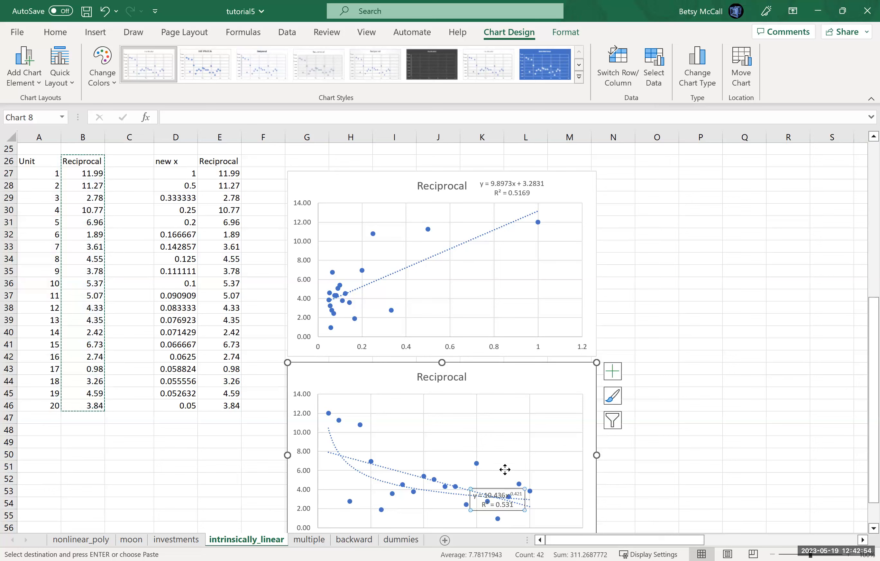
pyautogui.moveTo(547, 379); pyautogui.dragTo(548, 380)
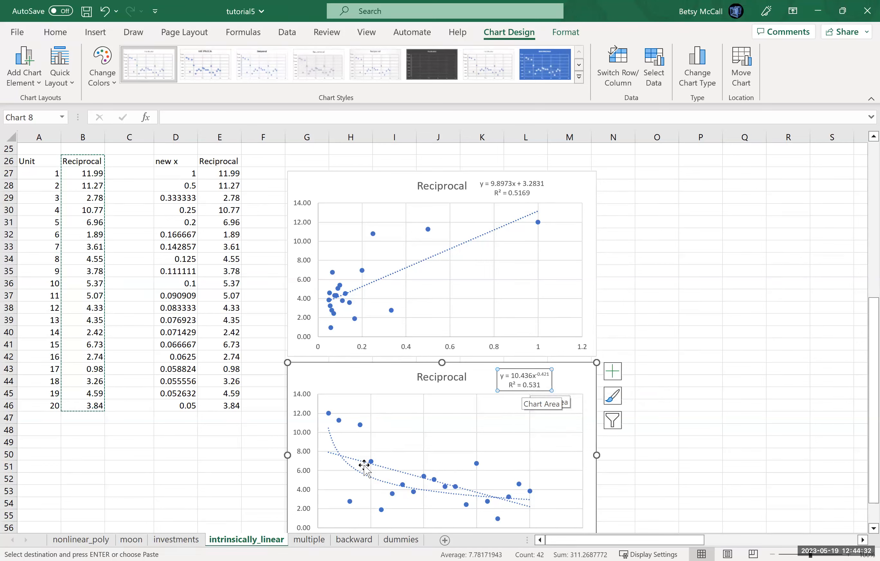
# - Display the linear trendline's equation and R-squared value on the original-data chart, and move that label just before the chart title
pyautogui.doubleClick(404, 473)
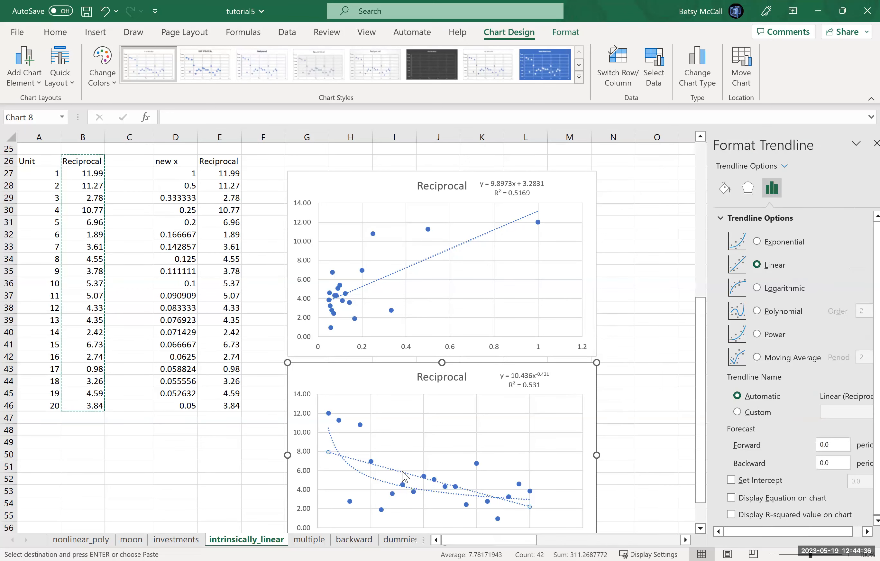
pyautogui.click(721, 499)
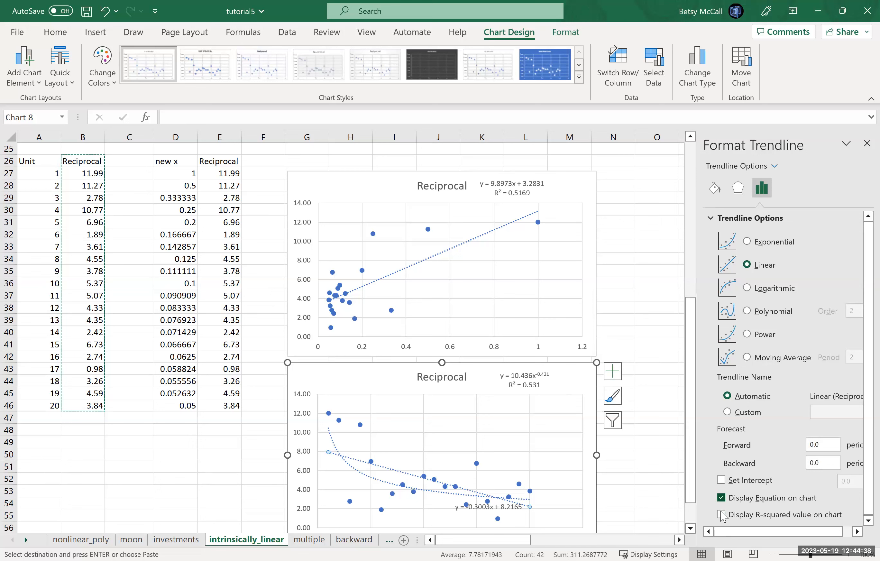
pyautogui.click(721, 514)
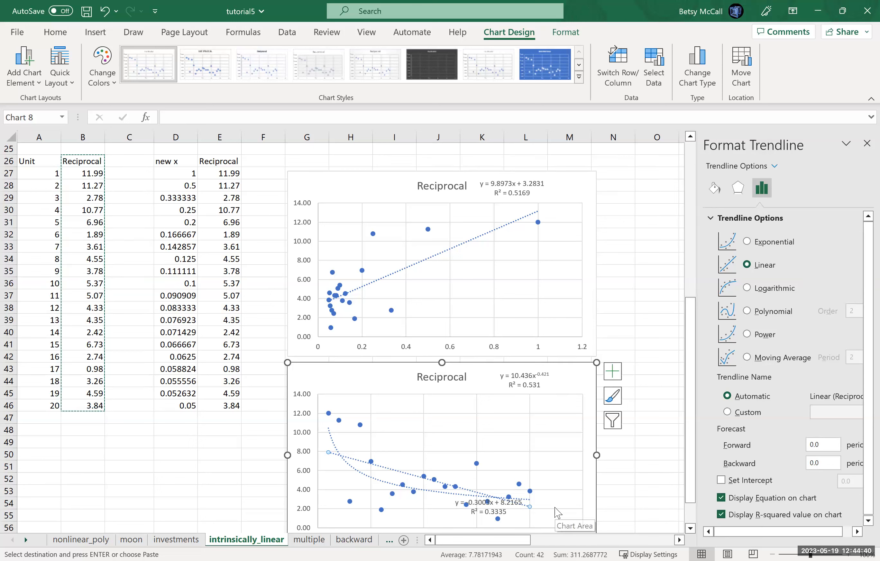
pyautogui.click(493, 508)
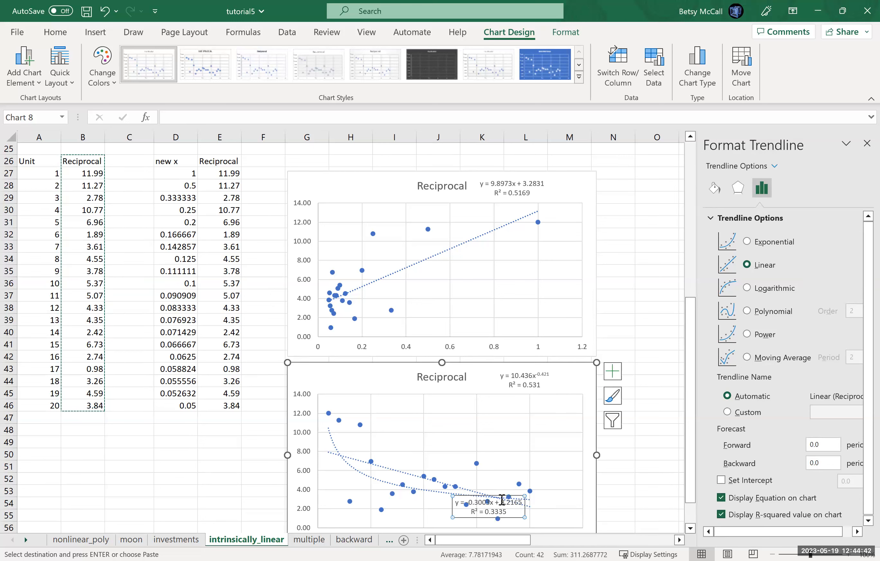
pyautogui.moveTo(501, 495); pyautogui.dragTo(366, 367)
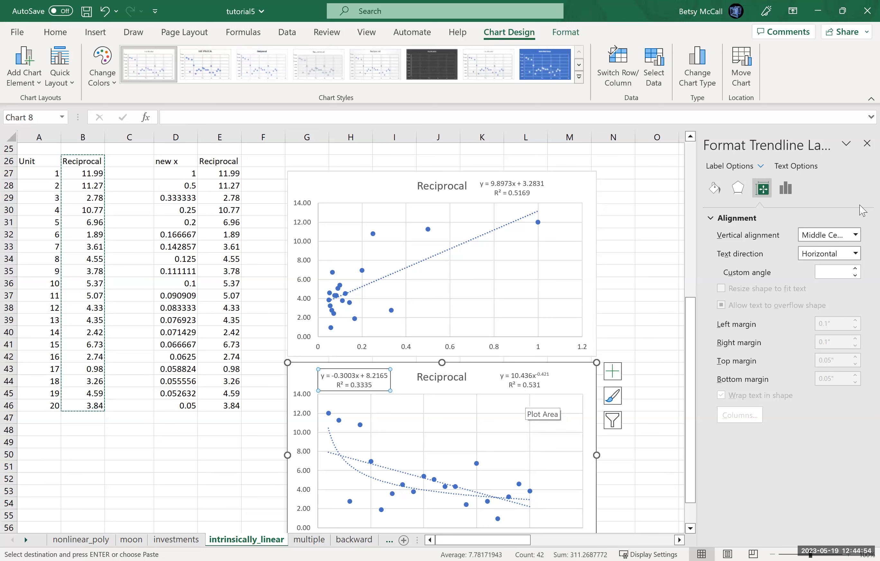
pyautogui.click(867, 144)
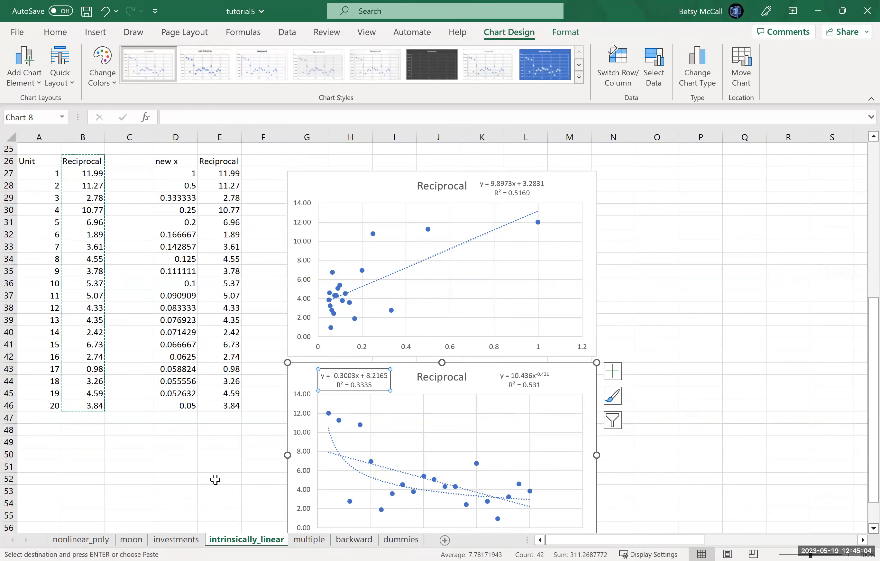
# - Label cell D48 "slope" and calculate the transformed model's slope in E48 with =SLOPE(E26:E46,D26:D46)
pyautogui.click(176, 431)
pyautogui.write('slope')
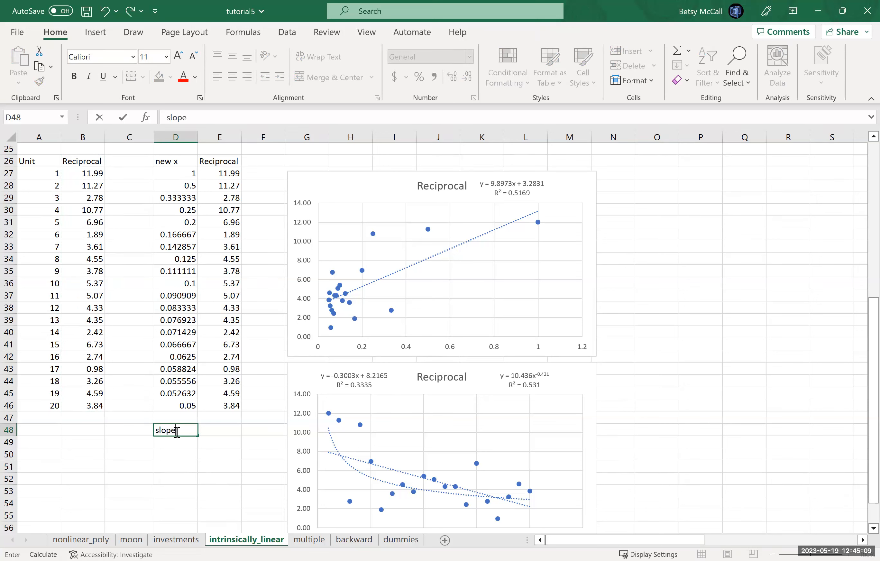
pyautogui.press('Tab')
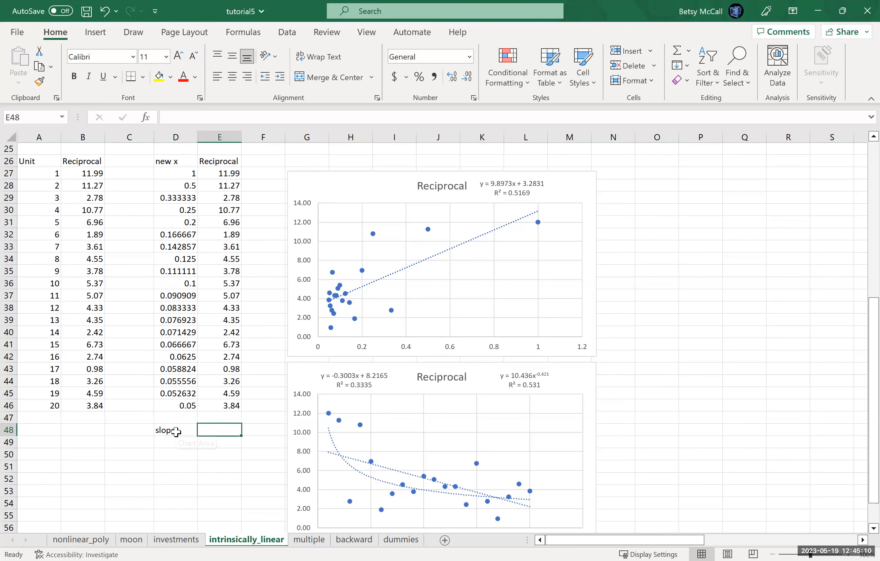
pyautogui.write('=')
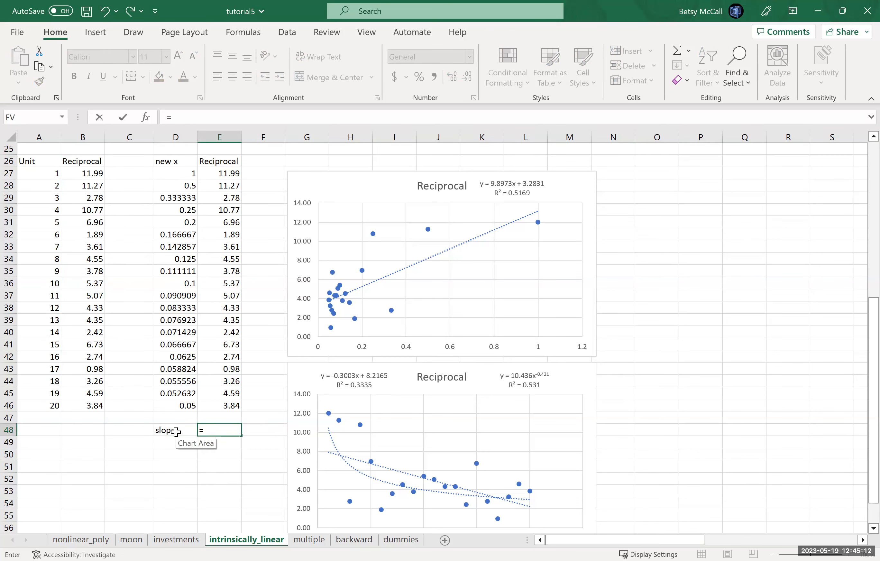
pyautogui.write('SLOPE(')
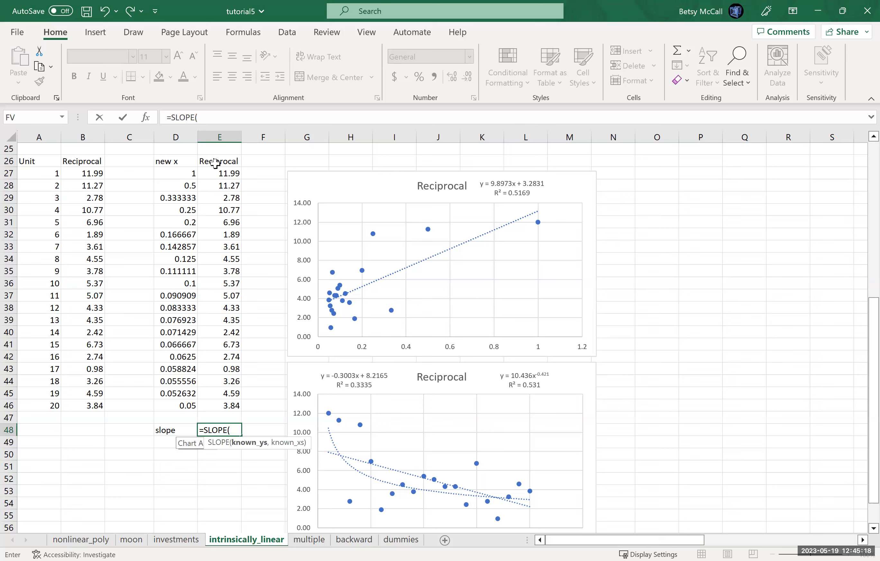
pyautogui.click(215, 164)
pyautogui.keyDown('shift'); pyautogui.click(216, 402); pyautogui.keyUp('shift')
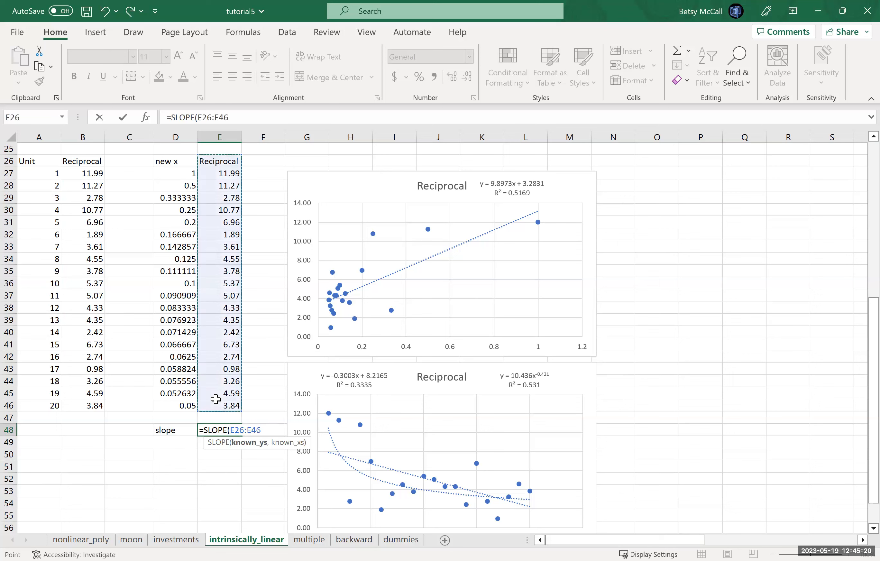
pyautogui.write(',')
pyautogui.click(177, 166)
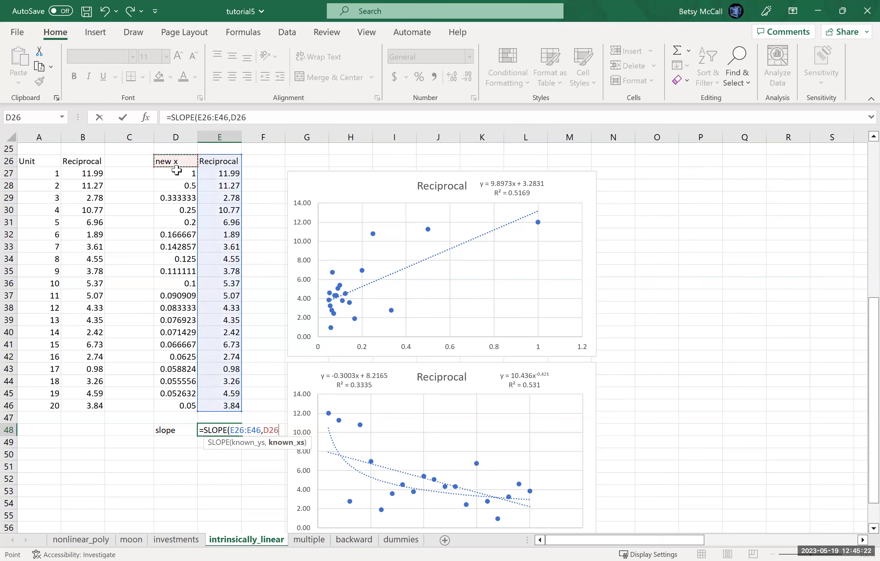
pyautogui.keyDown('shift'); pyautogui.click(179, 404); pyautogui.keyUp('shift')
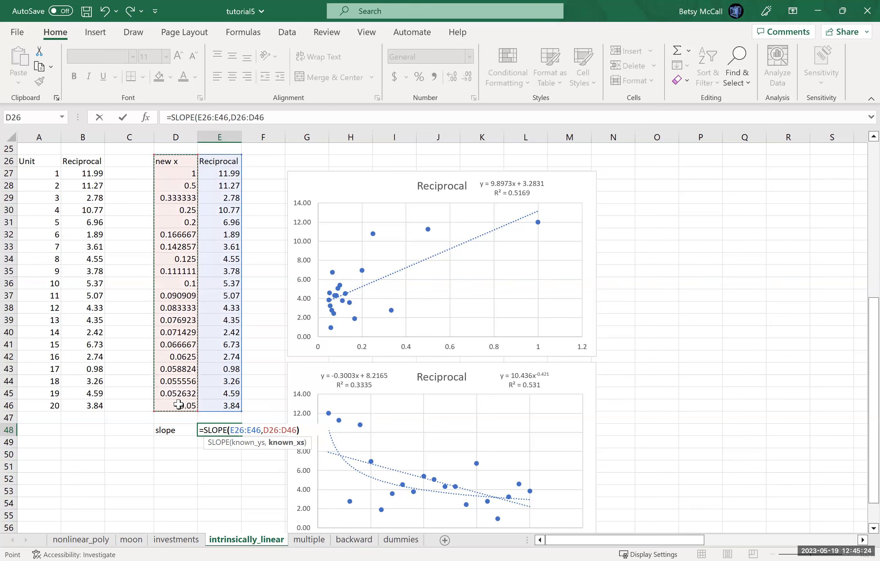
pyautogui.press('Return')
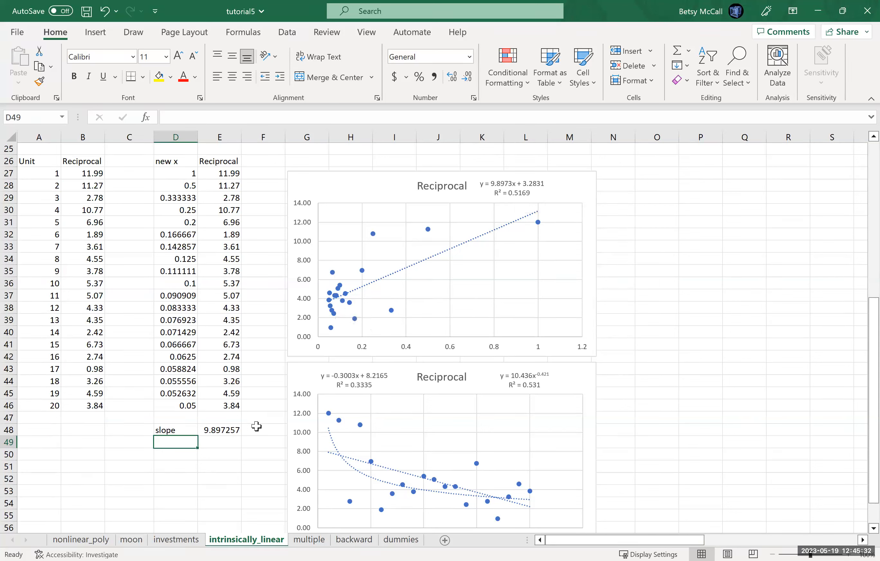
# - Label cell D49 "intercept" and calculate the transformed model's intercept in E49 with =INTERCEPT(E26:E46,D26:D46)
pyautogui.write('intercept')
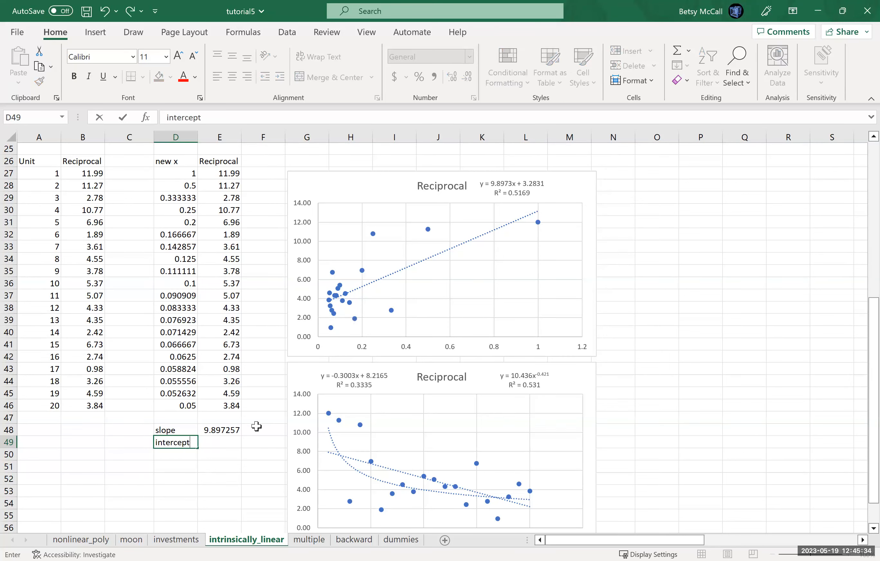
pyautogui.press('Tab')
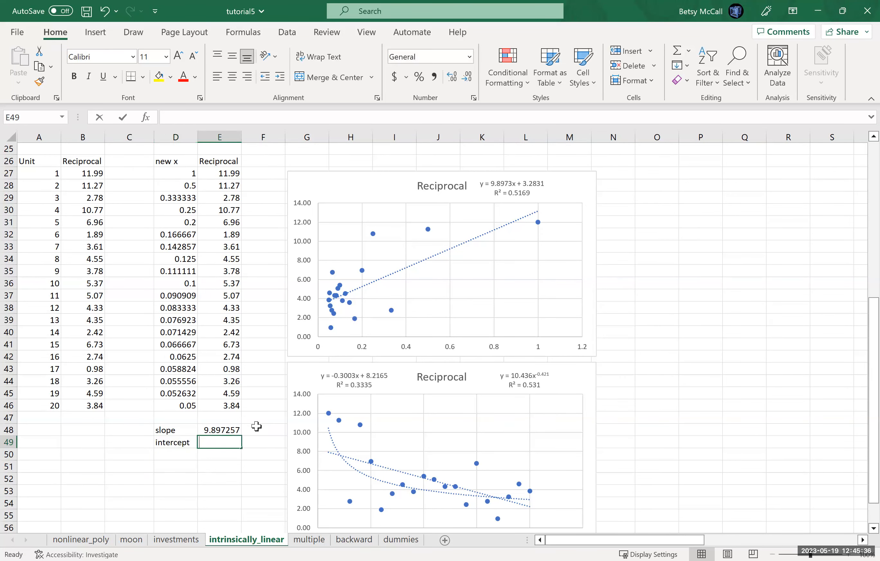
pyautogui.write('=')
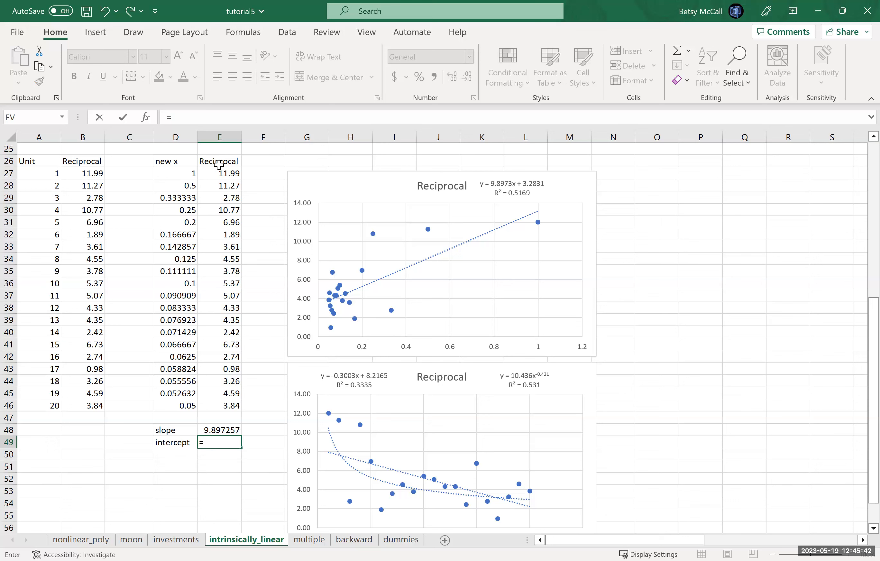
pyautogui.write('INTERCEPT')
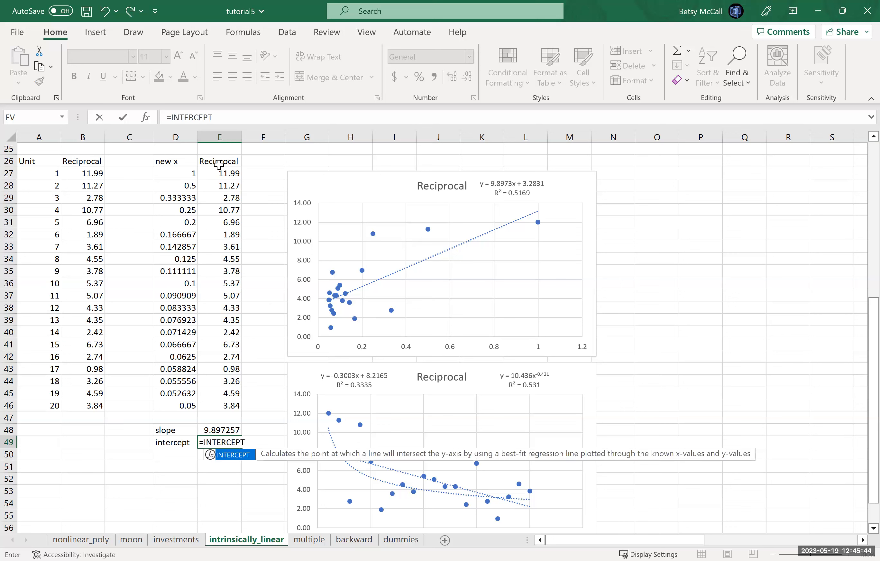
pyautogui.write('(')
pyautogui.click(209, 161)
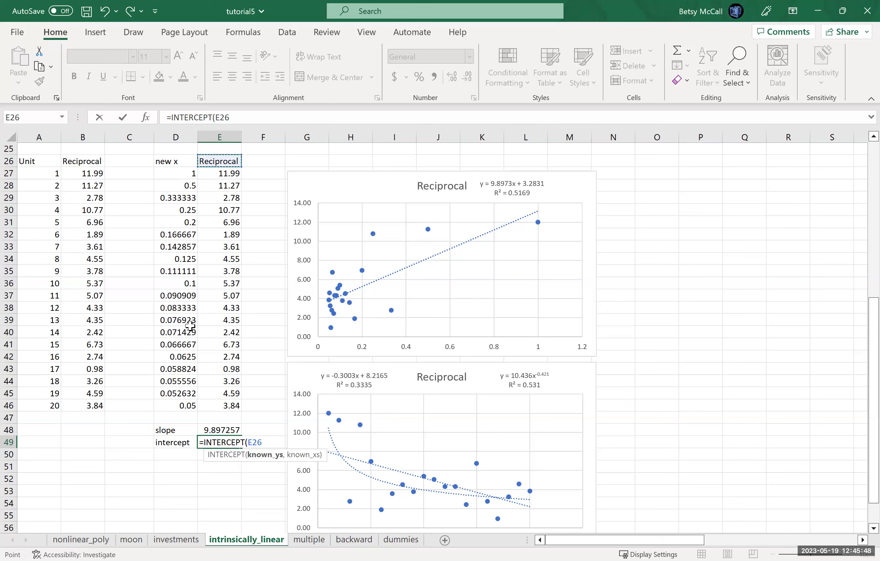
pyautogui.hotkey('ctrl', 'shift', 'Down')
pyautogui.write(',')
pyautogui.click(172, 163)
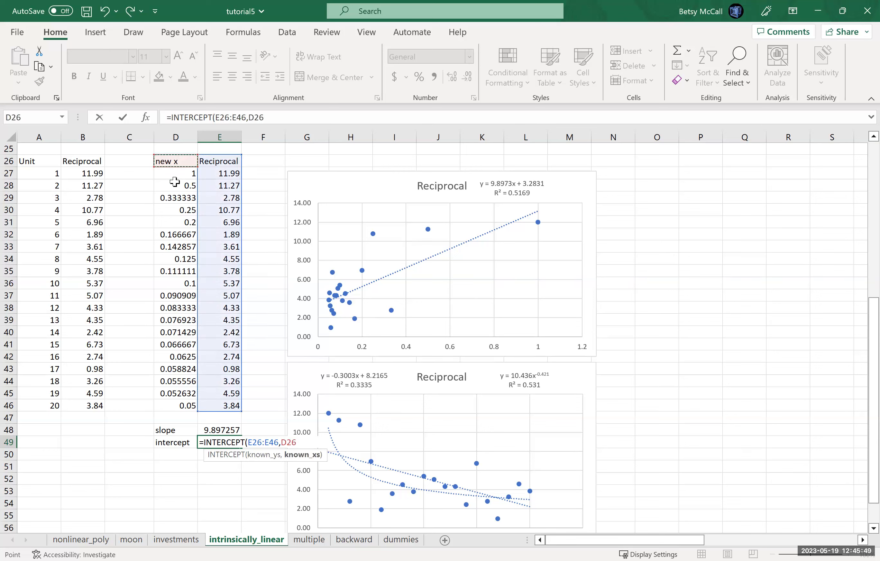
pyautogui.keyDown('shift'); pyautogui.click(192, 405); pyautogui.keyUp('shift')
pyautogui.write(')')
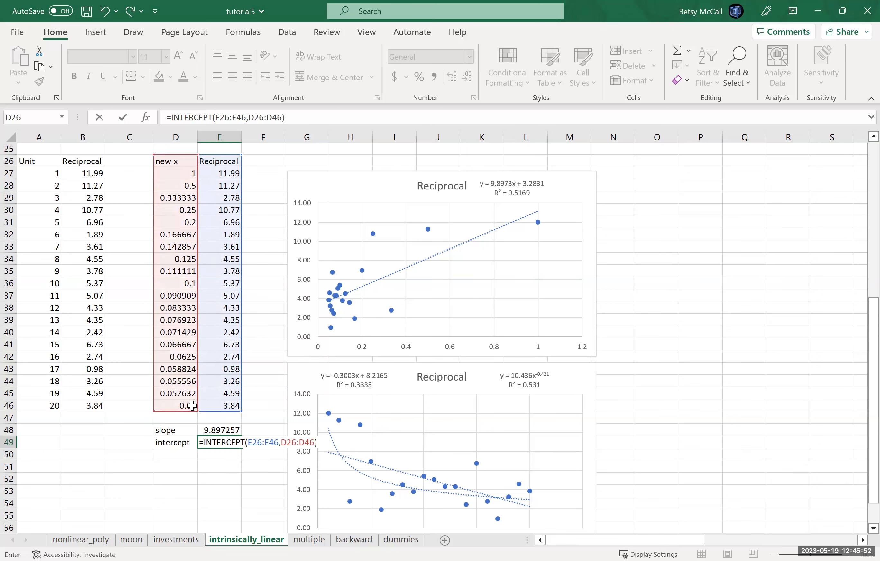
pyautogui.press('Return')
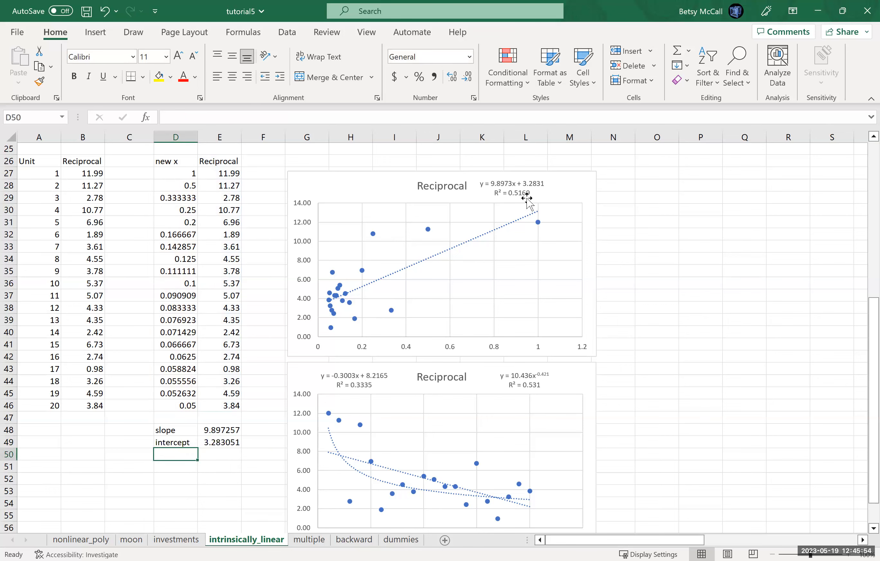
# - Label cell D50 "correlation" and calculate the correlation in E50 with =CORREL(D26:D46,E26:E46)
pyautogui.write('correlation')
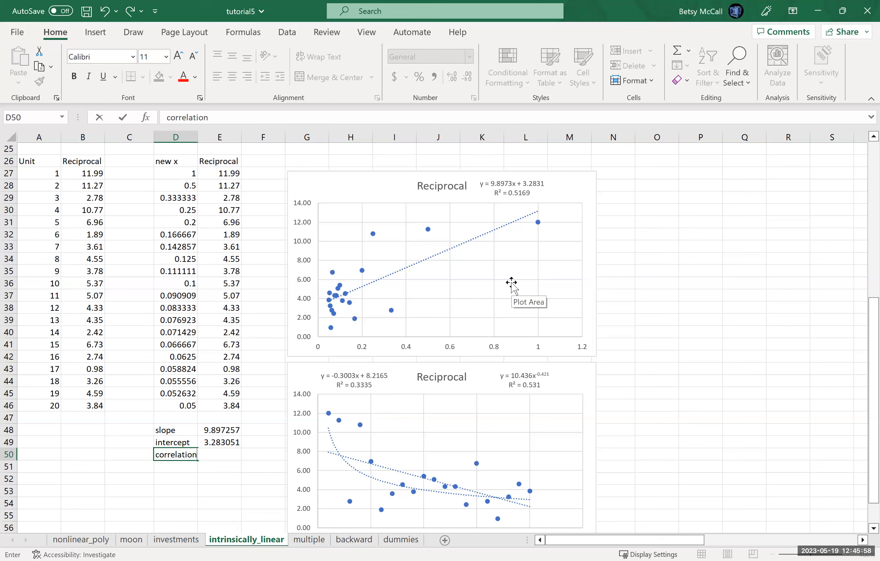
pyautogui.press('Tab')
pyautogui.write('=')
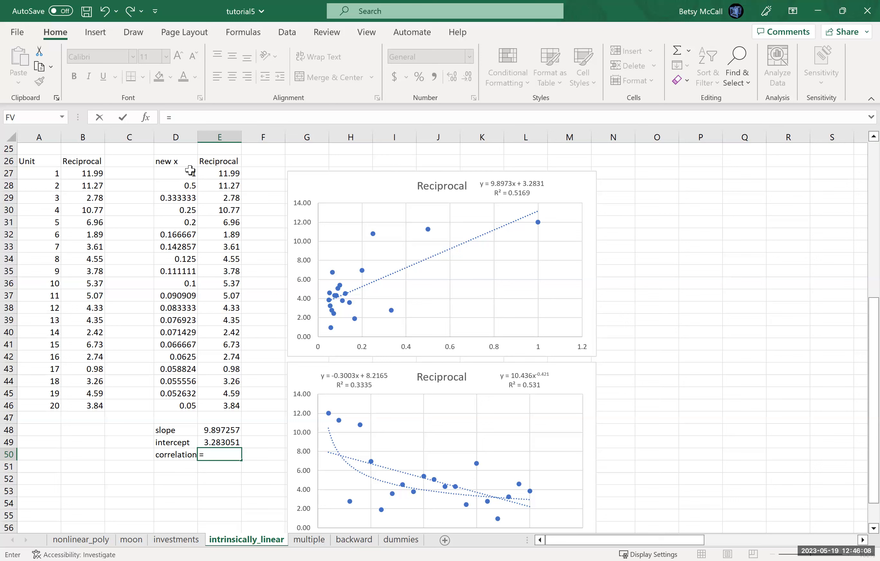
pyautogui.write('CORREL')
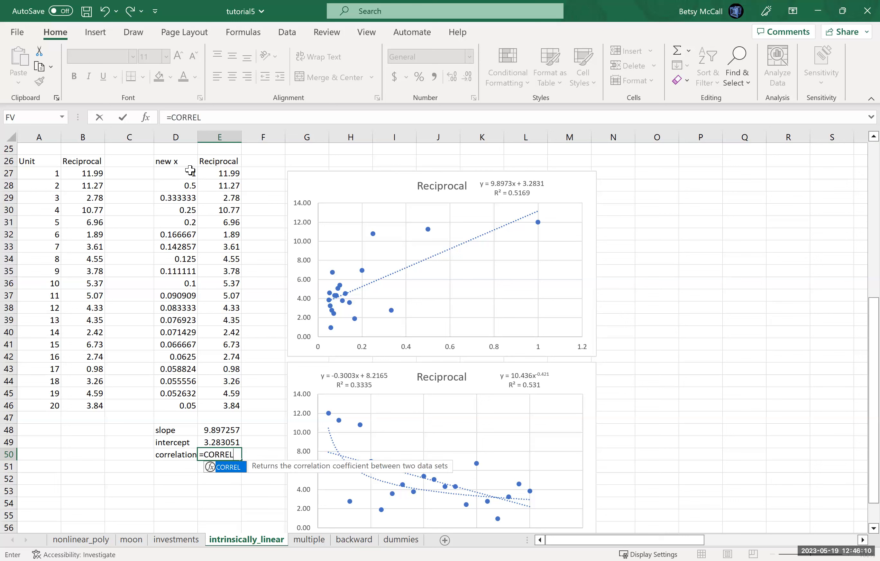
pyautogui.write('(')
pyautogui.click(176, 161)
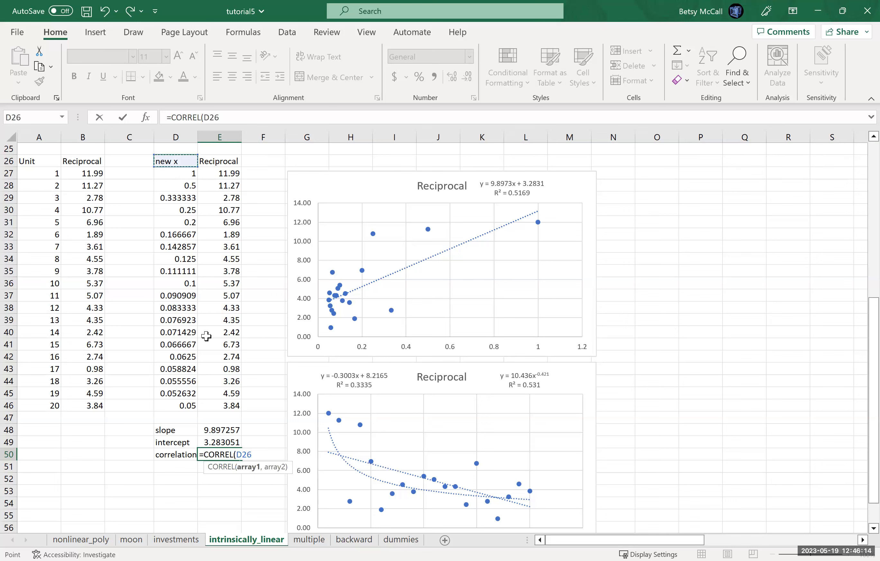
pyautogui.moveTo(206, 335); pyautogui.dragTo(176, 406)
pyautogui.write(',')
pyautogui.click(232, 163)
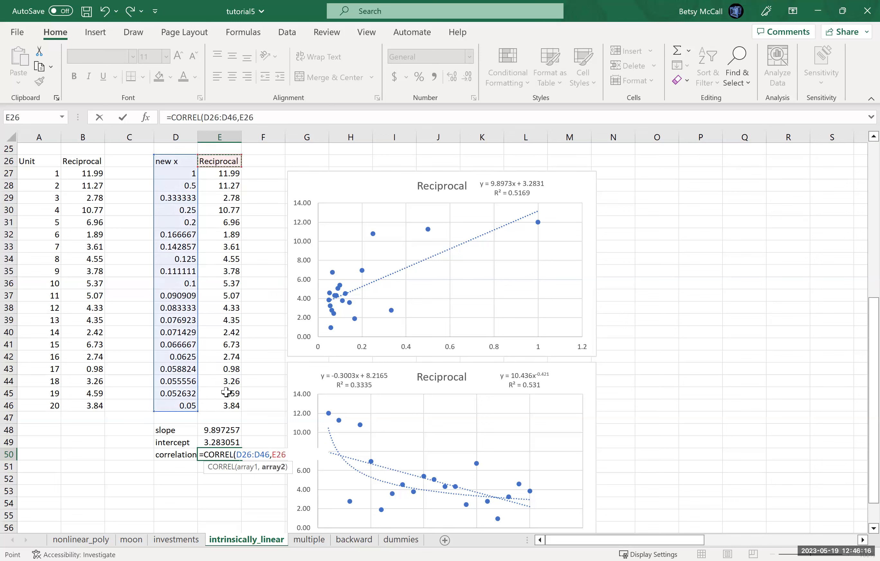
pyautogui.keyDown('shift'); pyautogui.click(226, 403); pyautogui.keyUp('shift')
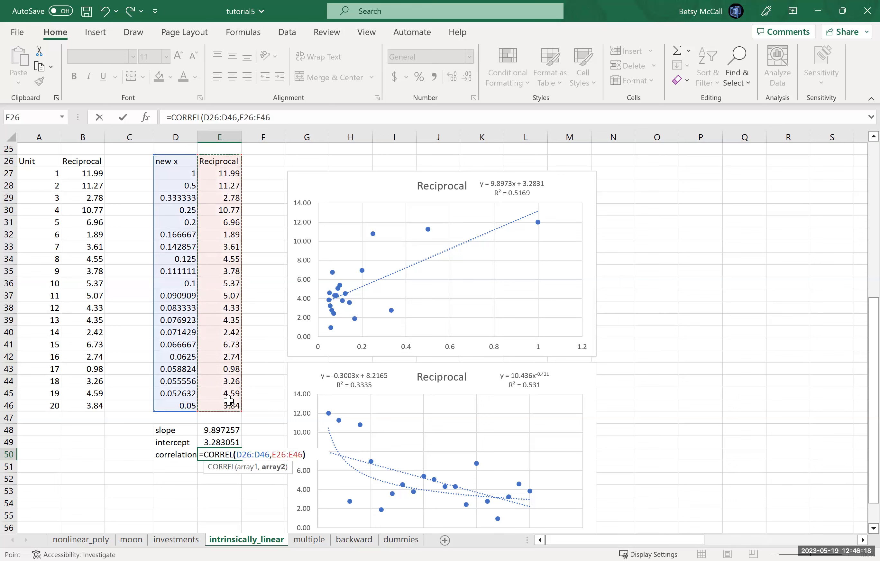
pyautogui.press('Return')
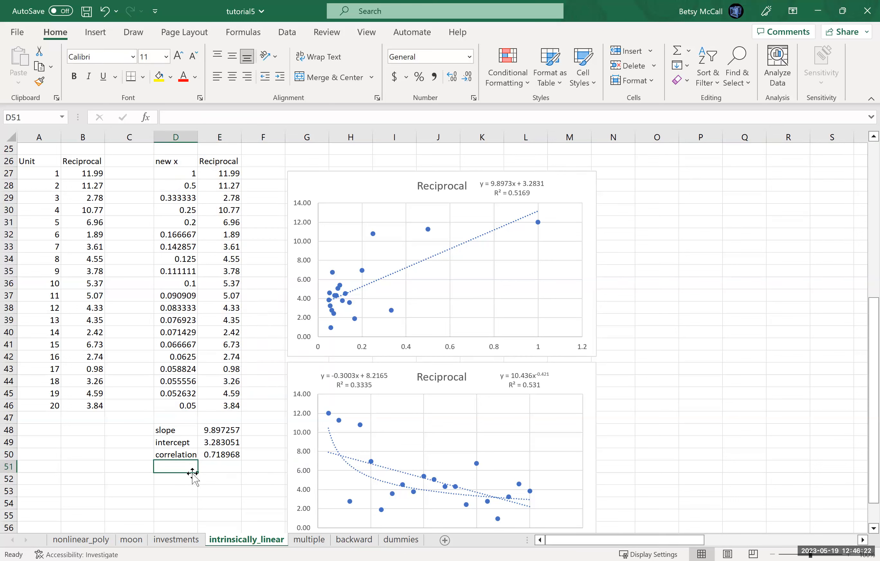
# - Calculate R-squared in cell E51 by squaring the correlation in E50
pyautogui.click(215, 466)
pyautogui.write('=')
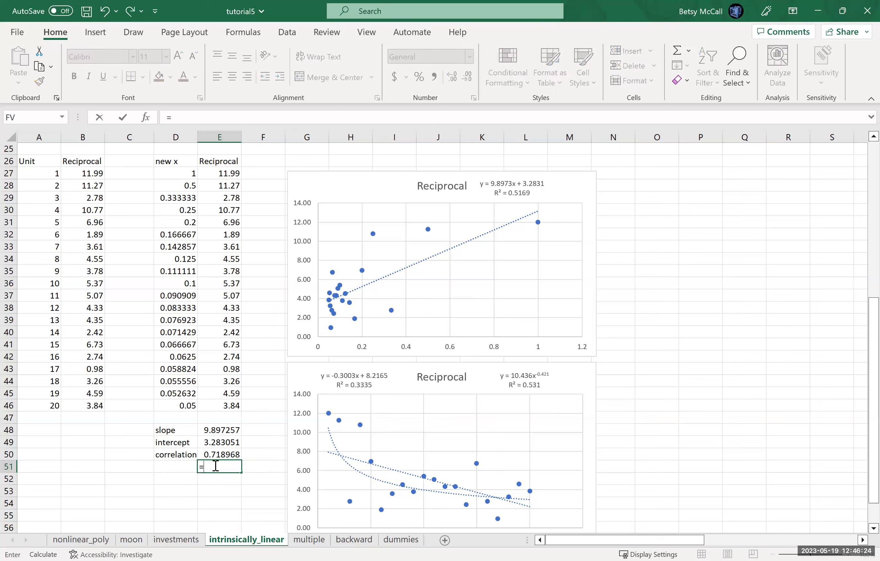
pyautogui.click(214, 455)
pyautogui.write('^2')
pyautogui.press('Return')
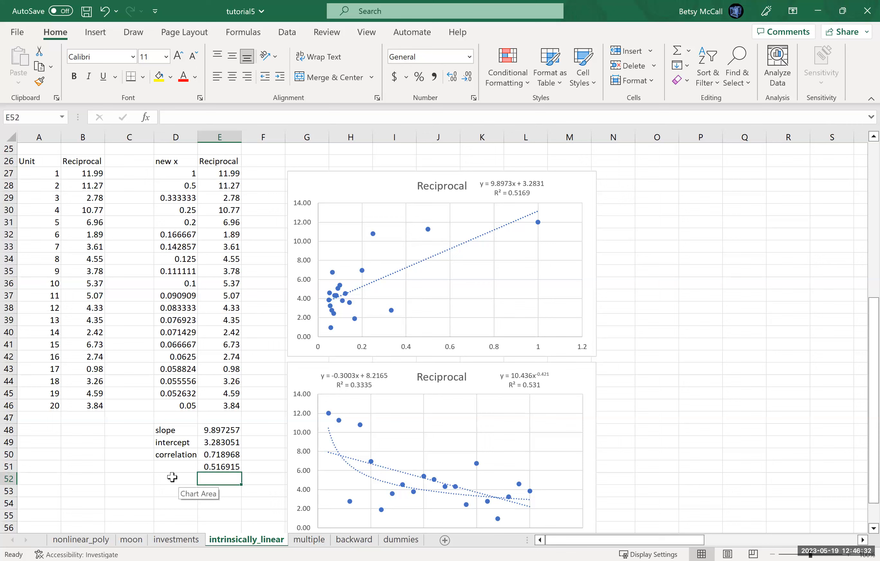
# - Start a Regression from the Data Analysis tools and set its Input Y Range to the transformed table's Reciprocal column, E26:E46
pyautogui.moveTo(861, 413); pyautogui.dragTo(859, 448)
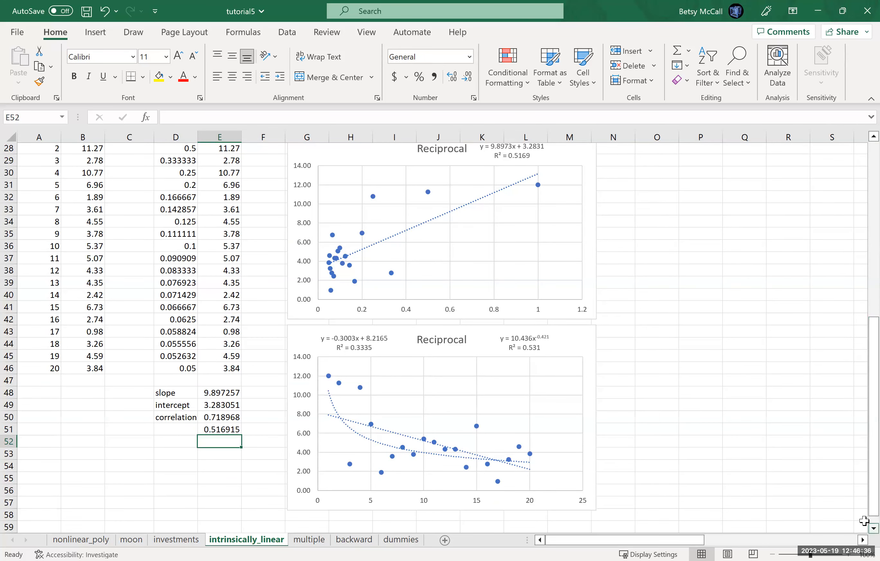
pyautogui.scroll(3, 366, 154)
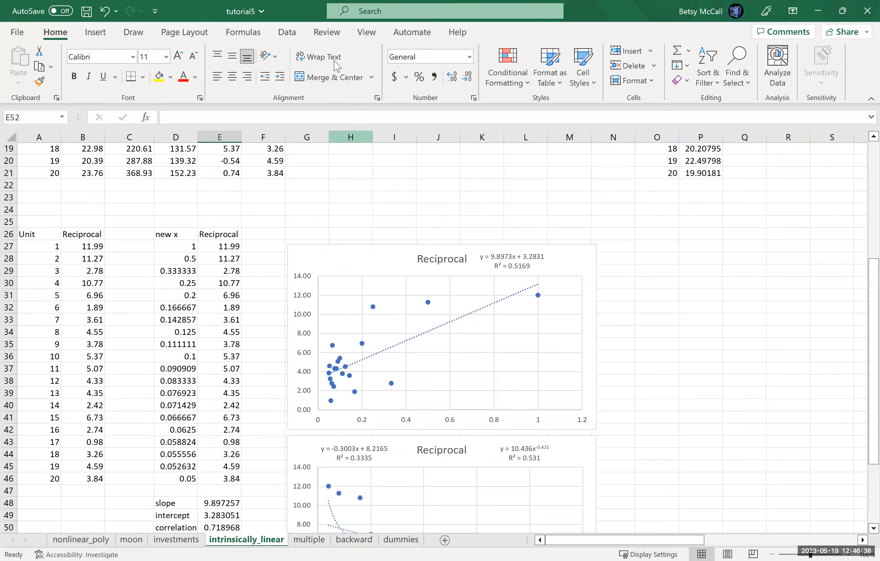
pyautogui.click(289, 33)
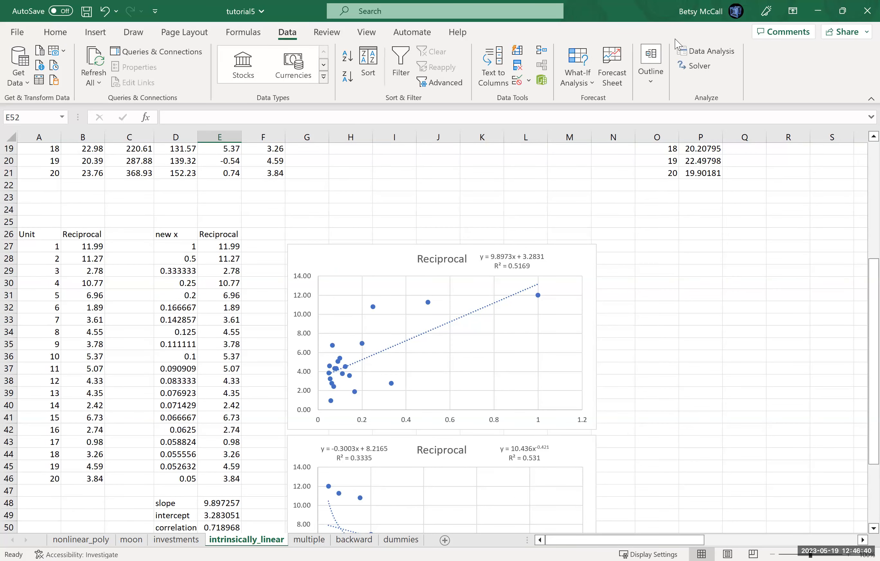
pyautogui.click(694, 55)
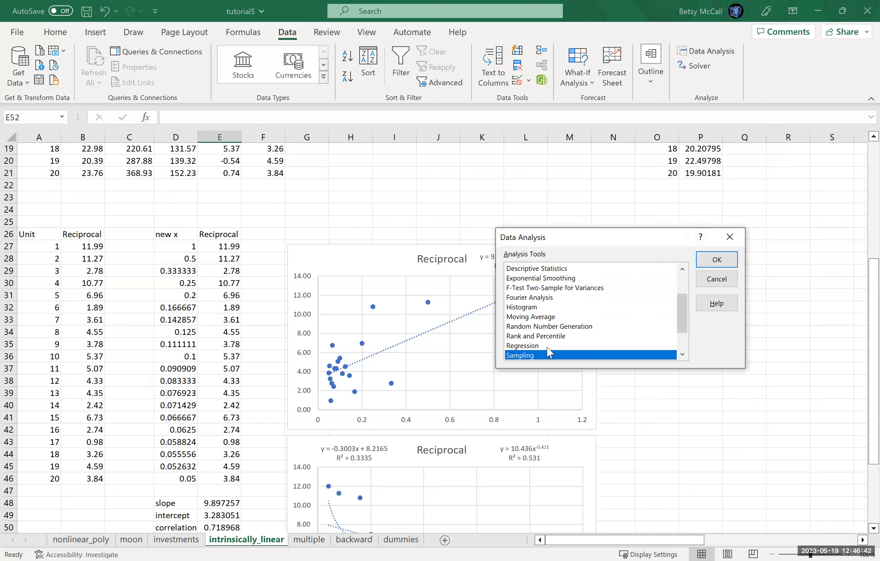
pyautogui.click(536, 344)
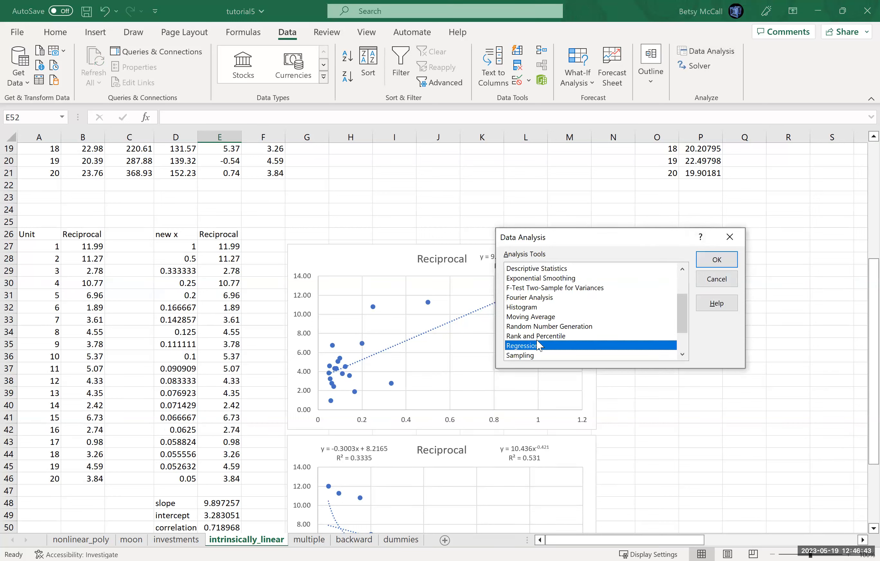
pyautogui.click(727, 260)
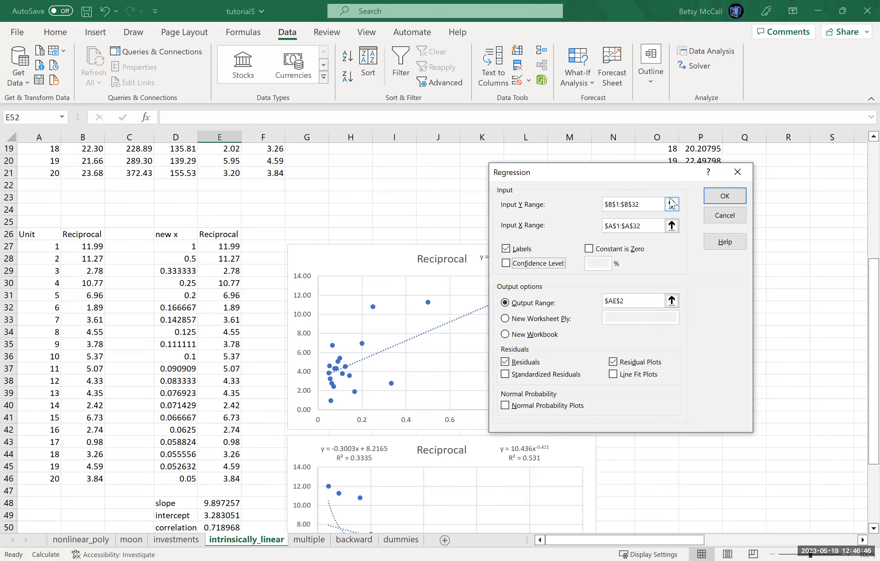
pyautogui.click(671, 203)
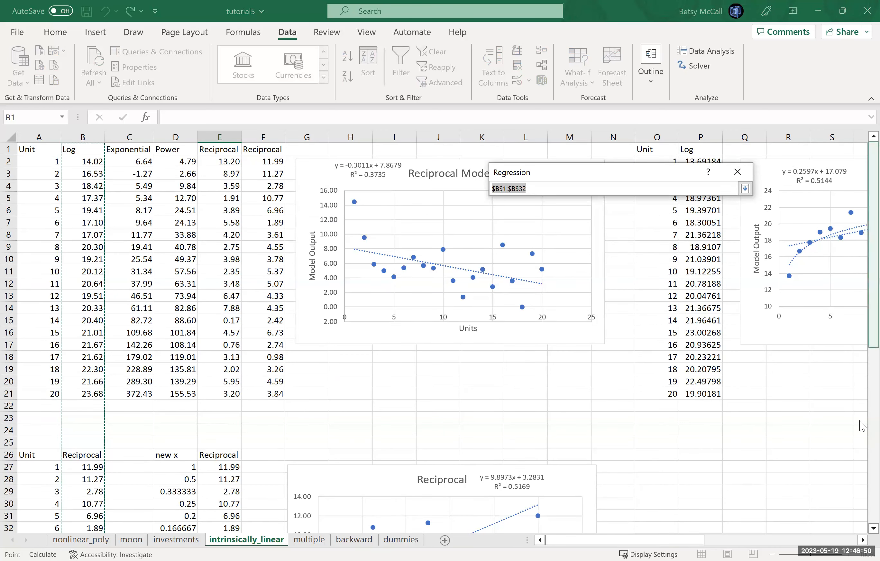
pyautogui.scroll(-6, 863, 449)
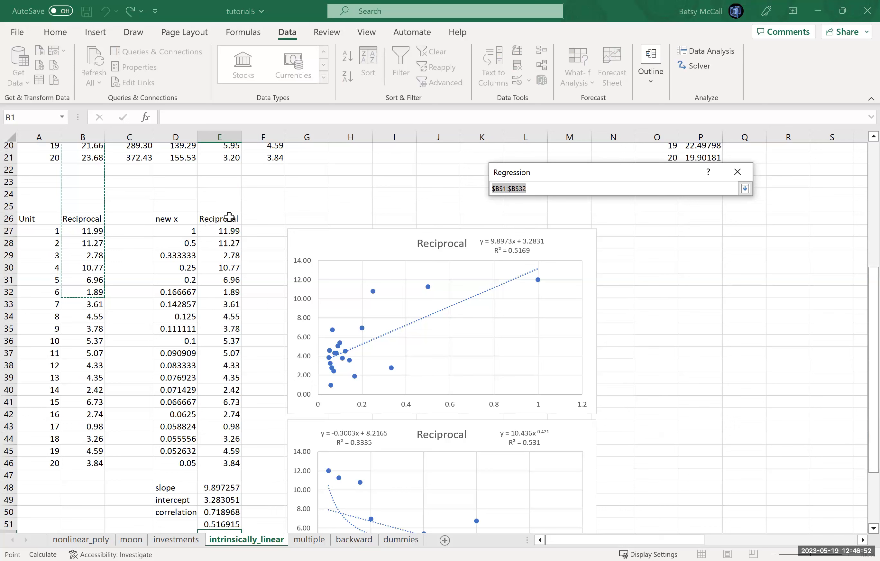
pyautogui.click(233, 220)
pyautogui.keyDown('shift'); pyautogui.click(222, 459); pyautogui.keyUp('shift')
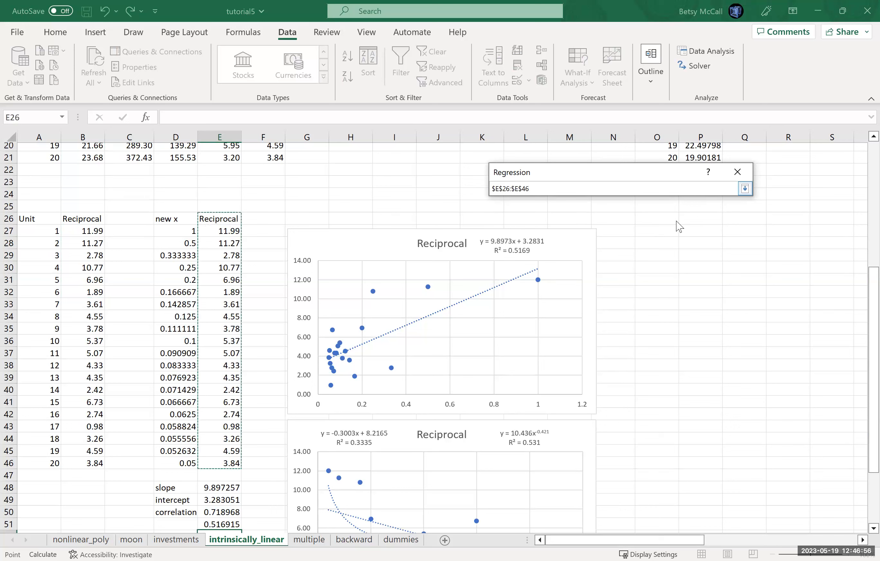
pyautogui.press('Return')
# - Set the regression's Input X Range to the new x column, D26:D46
pyautogui.click(672, 228)
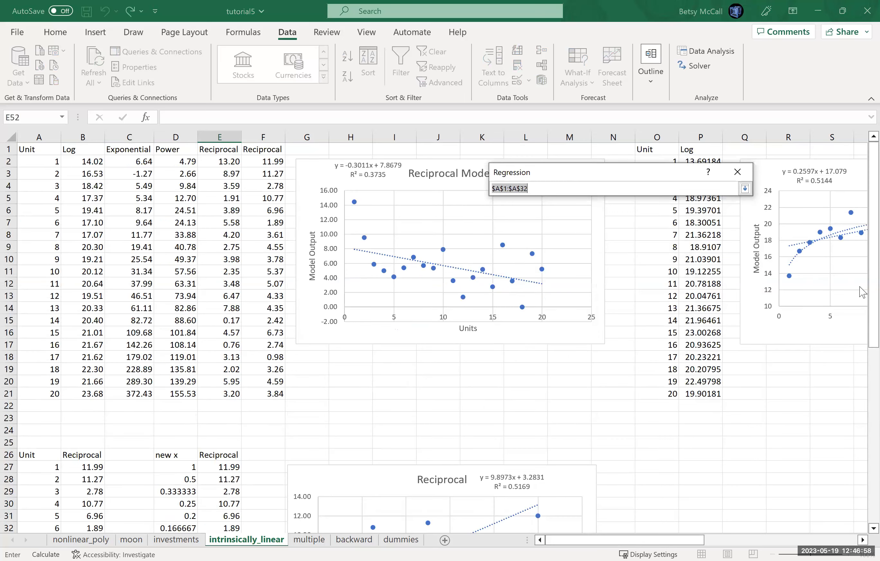
pyautogui.moveTo(863, 347); pyautogui.dragTo(864, 475)
pyautogui.click(175, 198)
pyautogui.moveTo(175, 199); pyautogui.dragTo(182, 442)
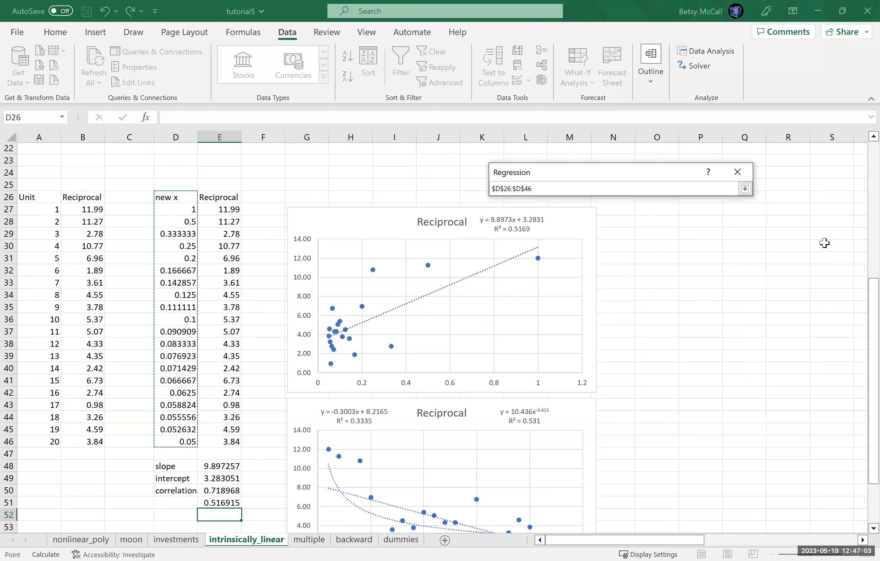
pyautogui.click(745, 189)
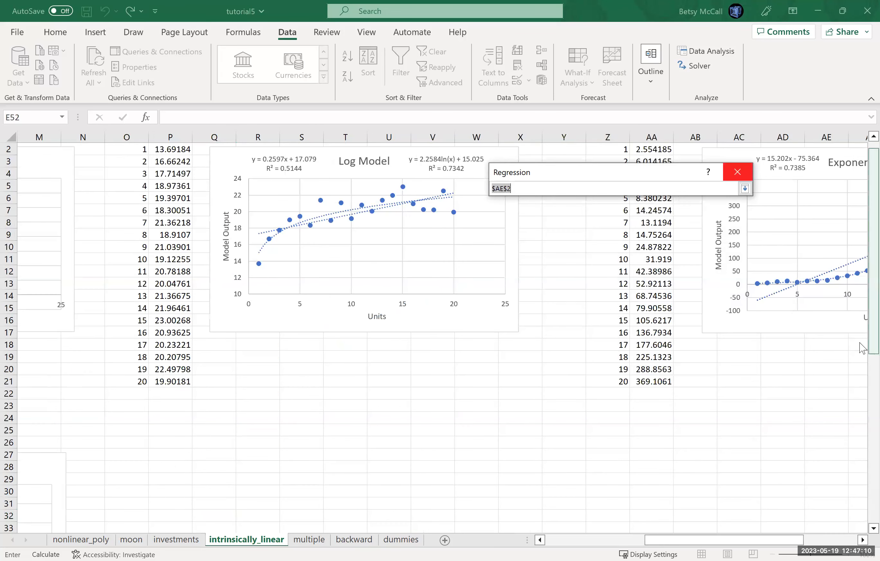
# - Set the regression's Output Range to cell A60, below the existing data and charts
pyautogui.scroll(-9, 863, 513)
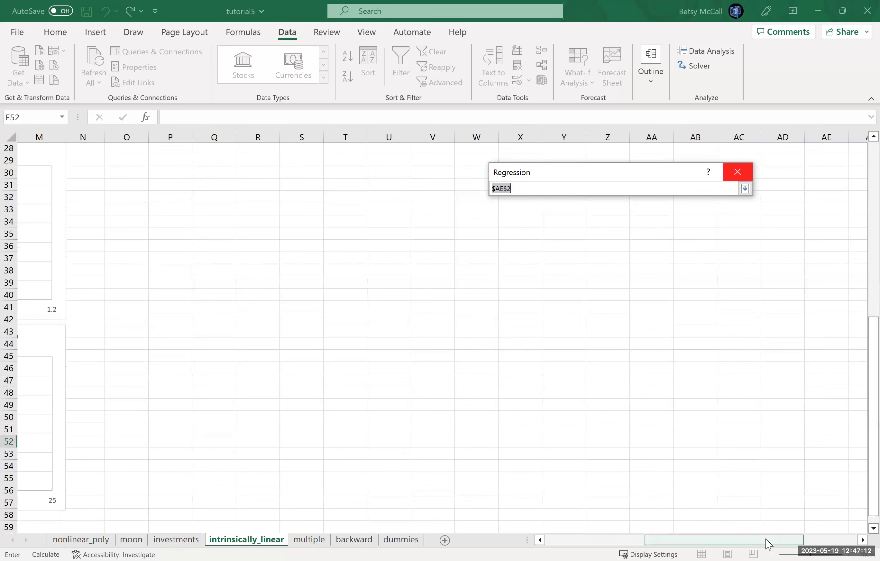
pyautogui.click(622, 541)
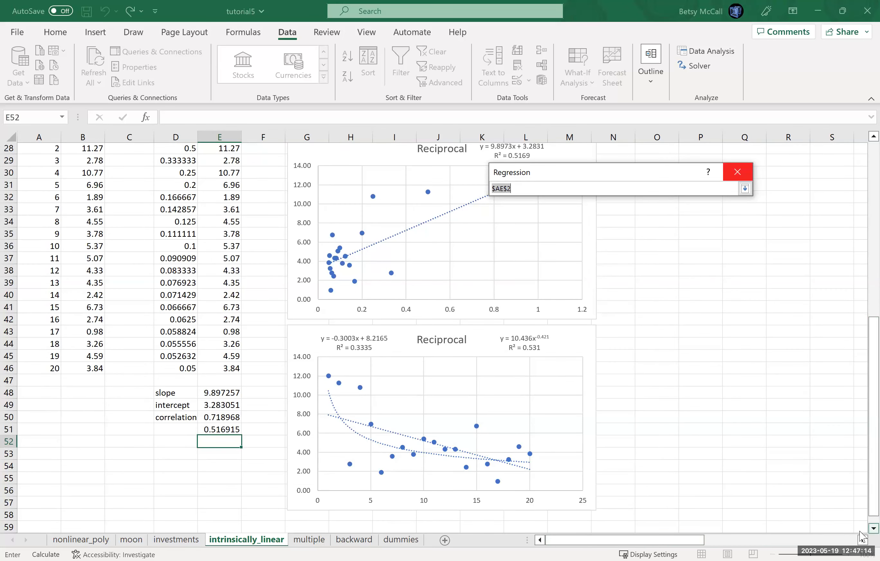
pyautogui.scroll(-1, 860, 532)
pyautogui.scroll(-2, 862, 537)
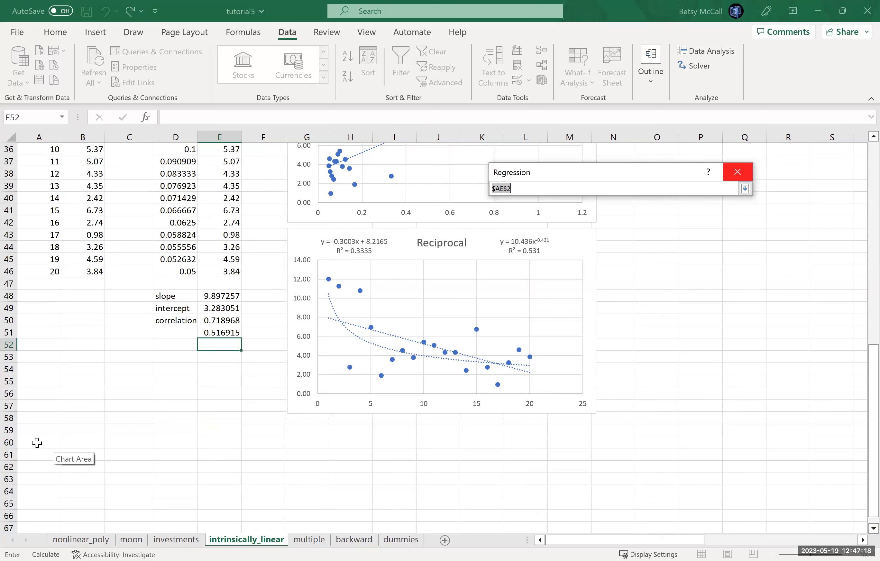
pyautogui.click(37, 443)
pyautogui.click(746, 190)
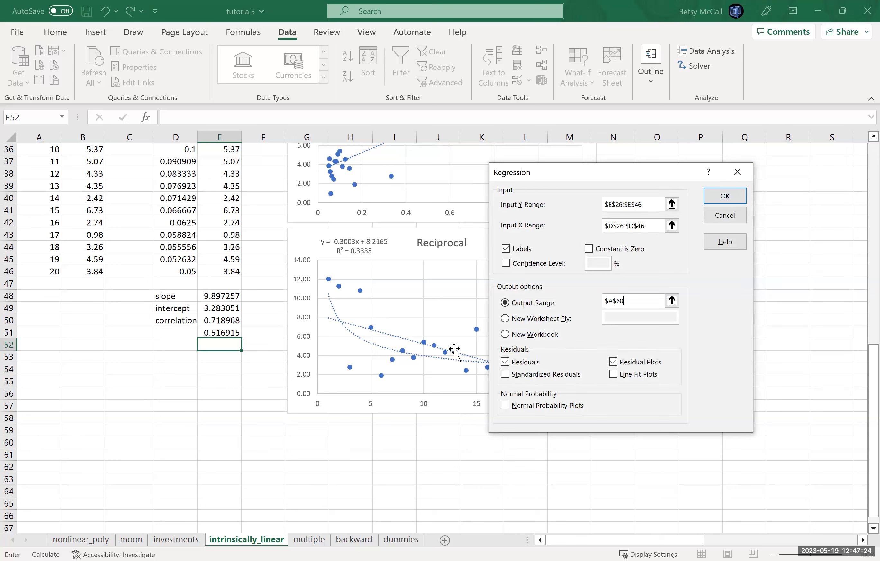
# - Turn off Residuals and Residual Plots and run the regression
pyautogui.click(506, 362)
pyautogui.click(613, 363)
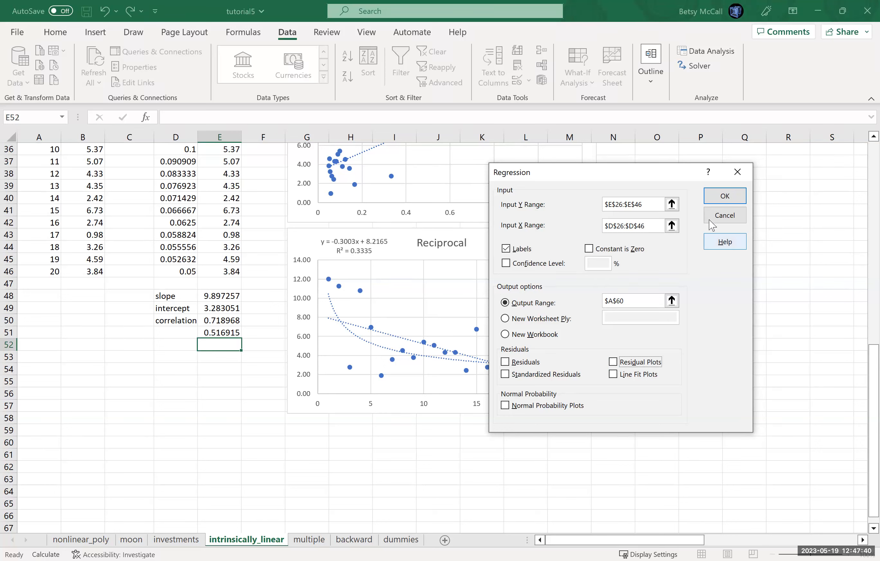
pyautogui.click(715, 197)
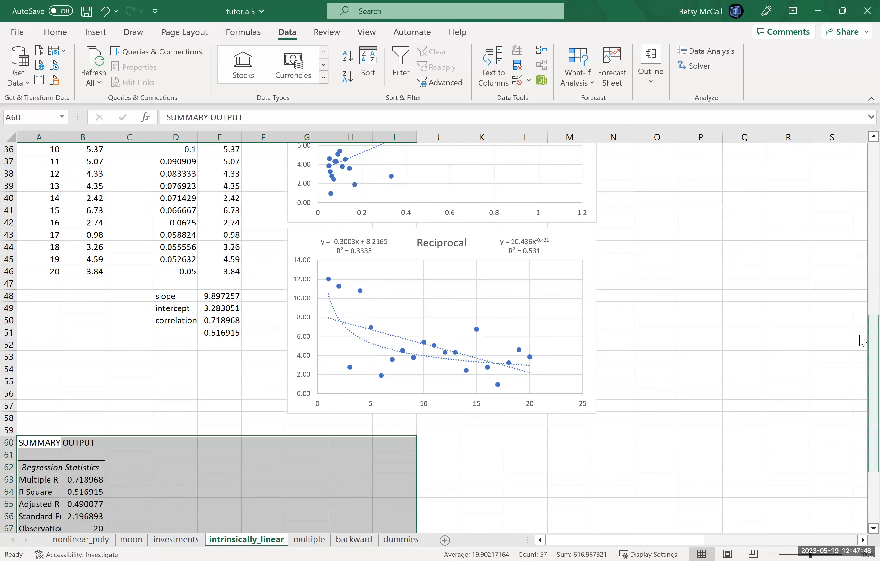
# - Compare the calculated correlation in E50 with Multiple R and R Square in the regression summary output
pyautogui.moveTo(861, 341); pyautogui.dragTo(864, 391)
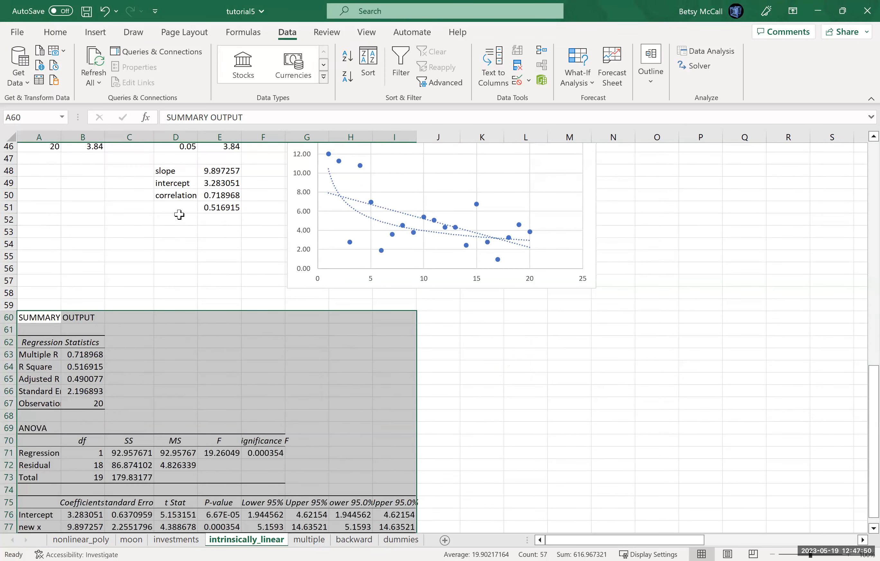
pyautogui.click(210, 191)
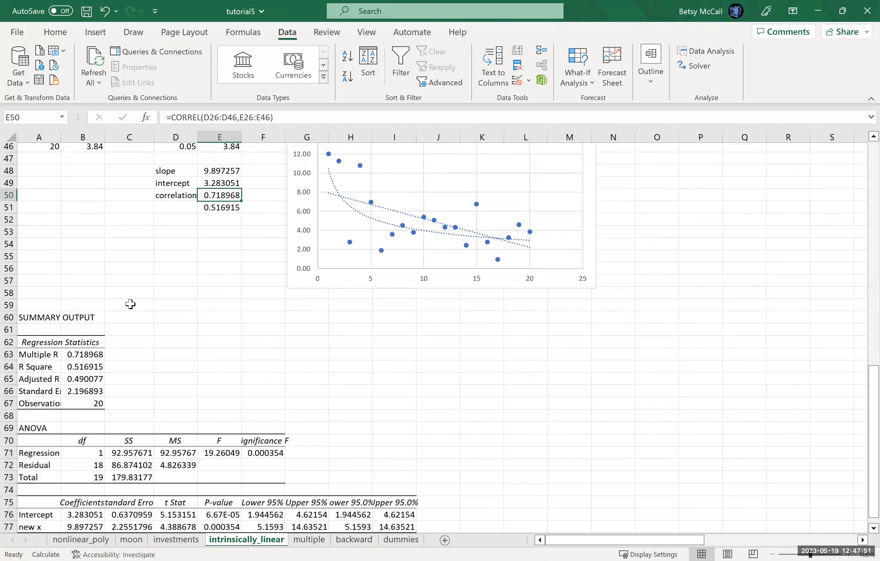
pyautogui.click(79, 359)
pyautogui.click(79, 367)
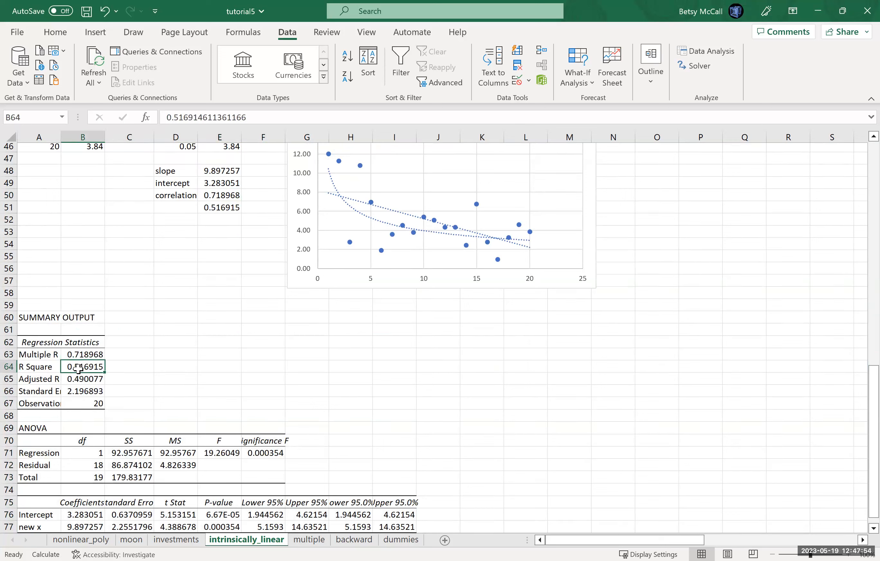
# - Autofit the widths of columns A through I so the regression output's labels and values fit
pyautogui.doubleClick(61, 135)
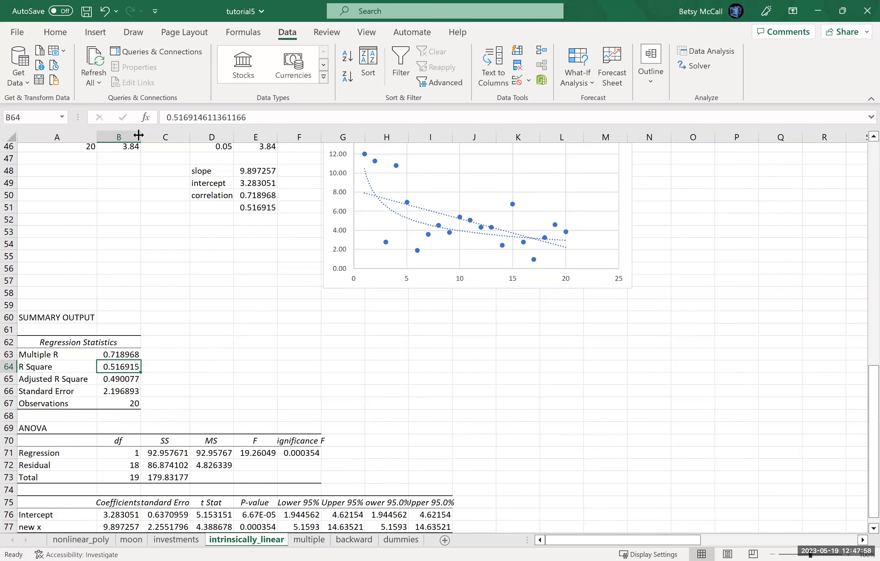
pyautogui.doubleClick(139, 135)
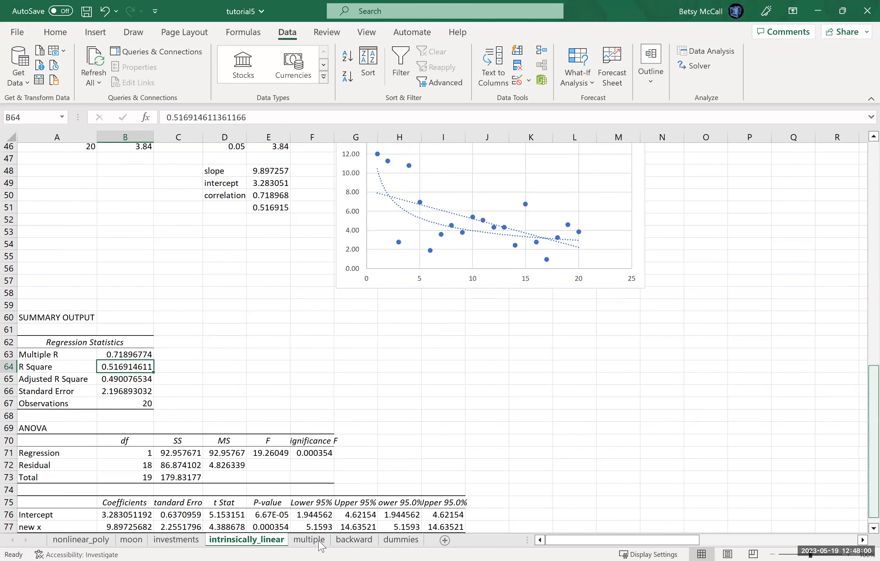
pyautogui.scroll(-1, 259, 369)
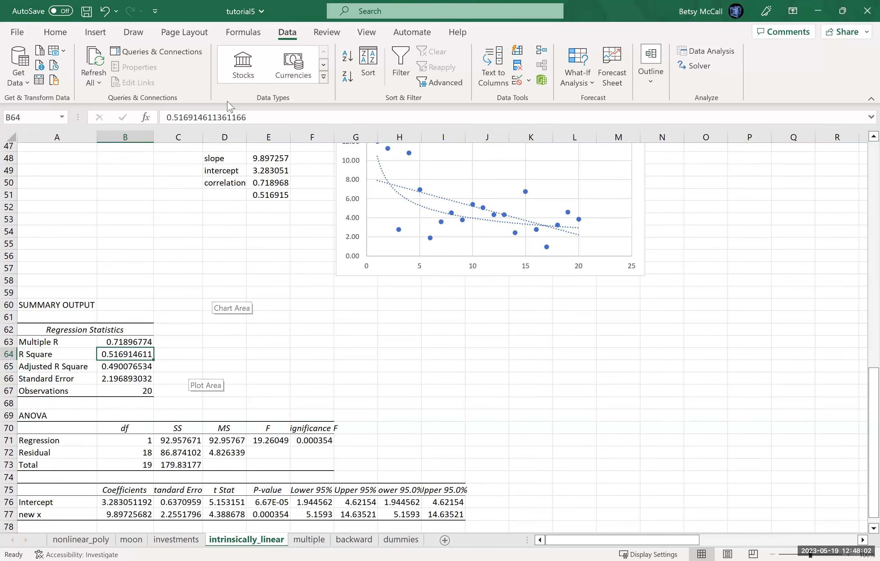
pyautogui.doubleClick(202, 135)
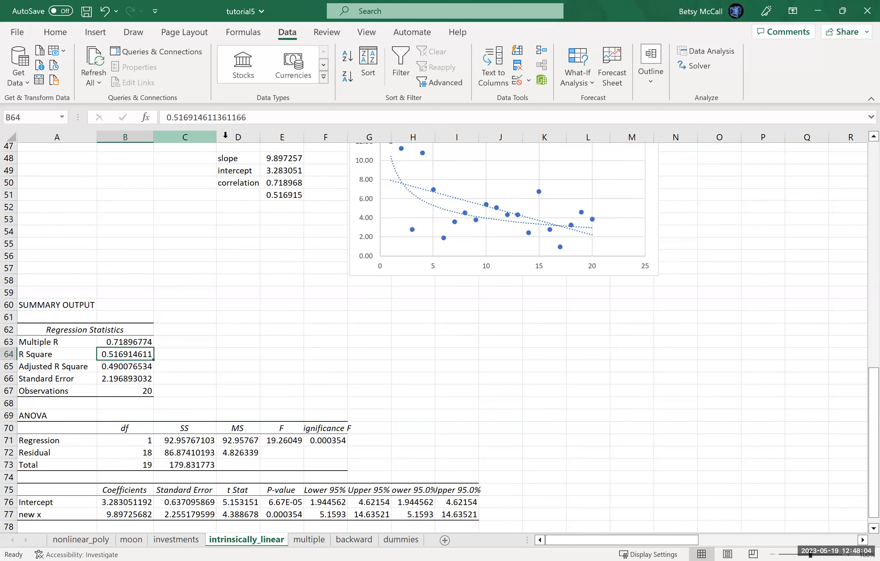
pyautogui.doubleClick(258, 137)
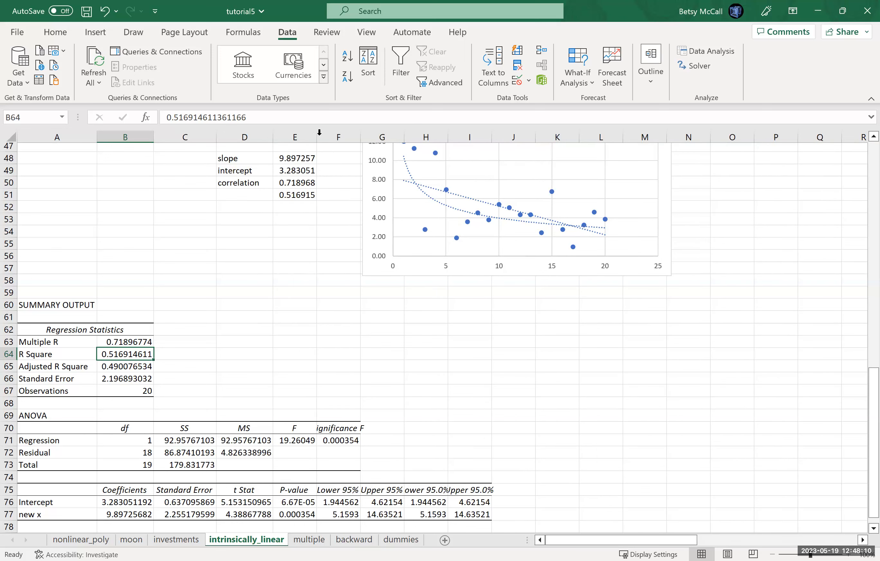
pyautogui.doubleClick(319, 134)
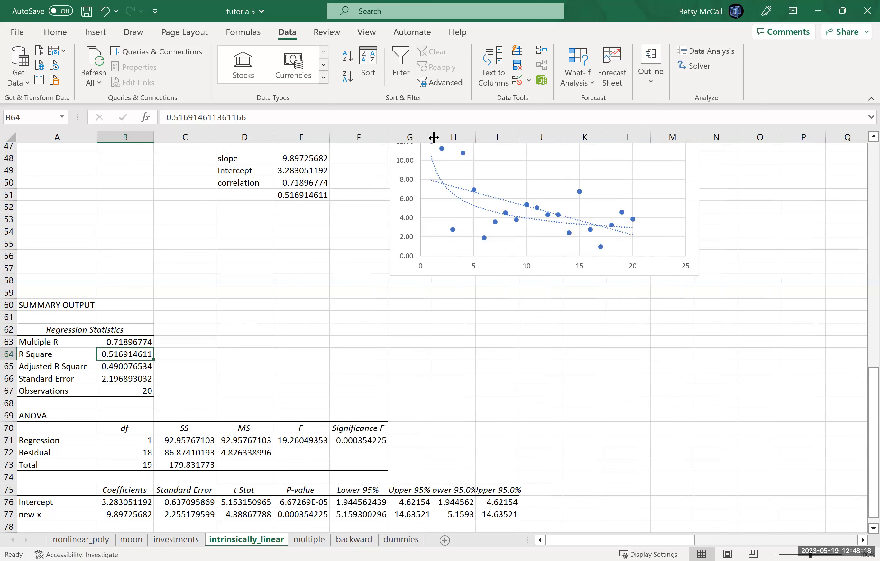
pyautogui.doubleClick(434, 138)
pyautogui.doubleClick(487, 137)
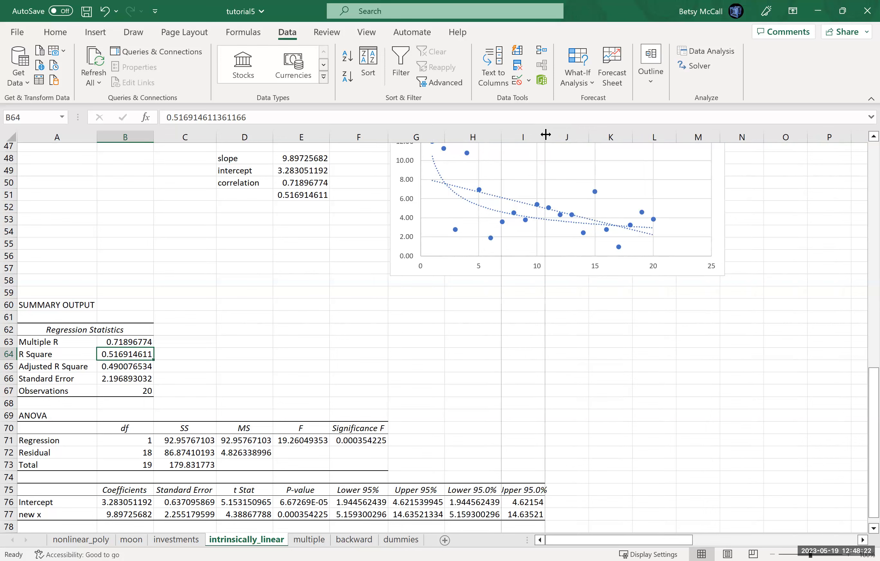
pyautogui.doubleClick(544, 136)
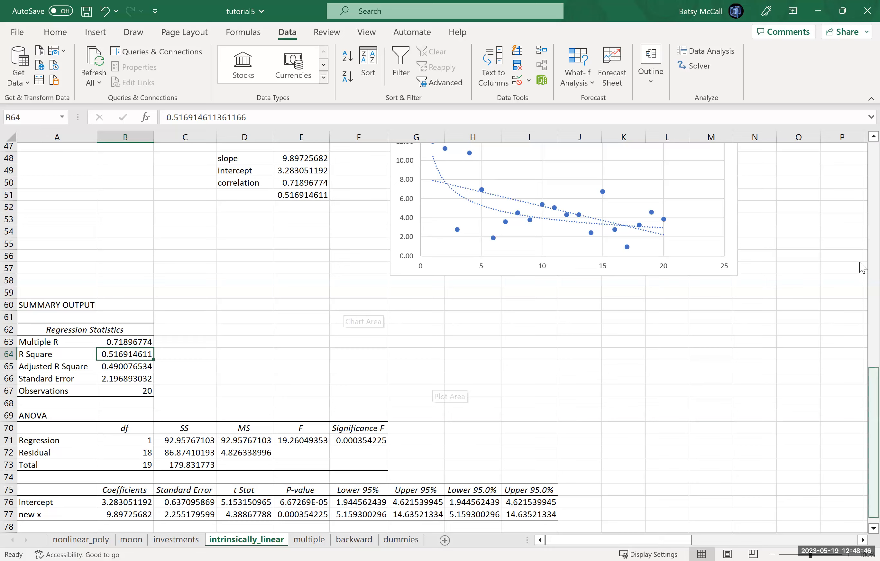
# - Copy the Unit and Log data in O1:P21 to a new table starting at O28
pyautogui.scroll(15, 835, 337)
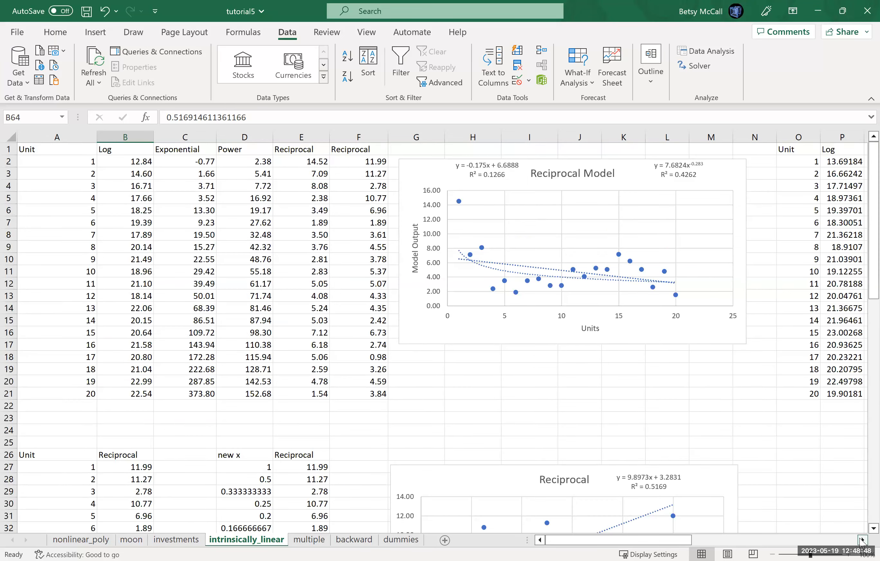
pyautogui.click(862, 540)
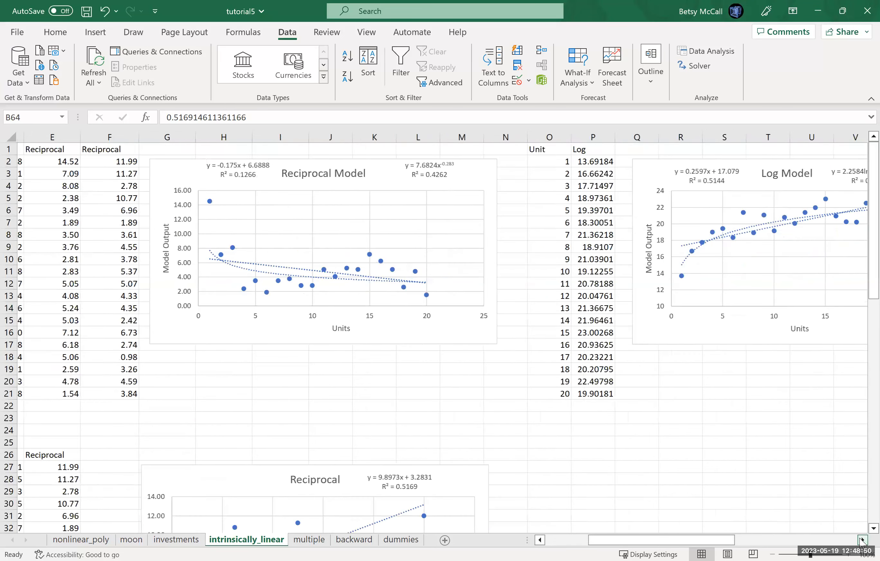
pyautogui.click(861, 540)
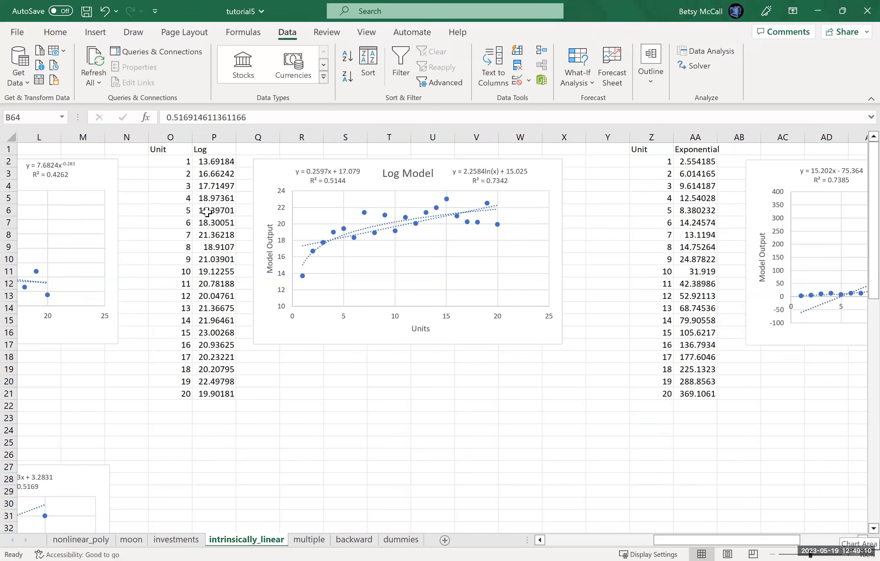
pyautogui.moveTo(166, 149); pyautogui.dragTo(204, 394)
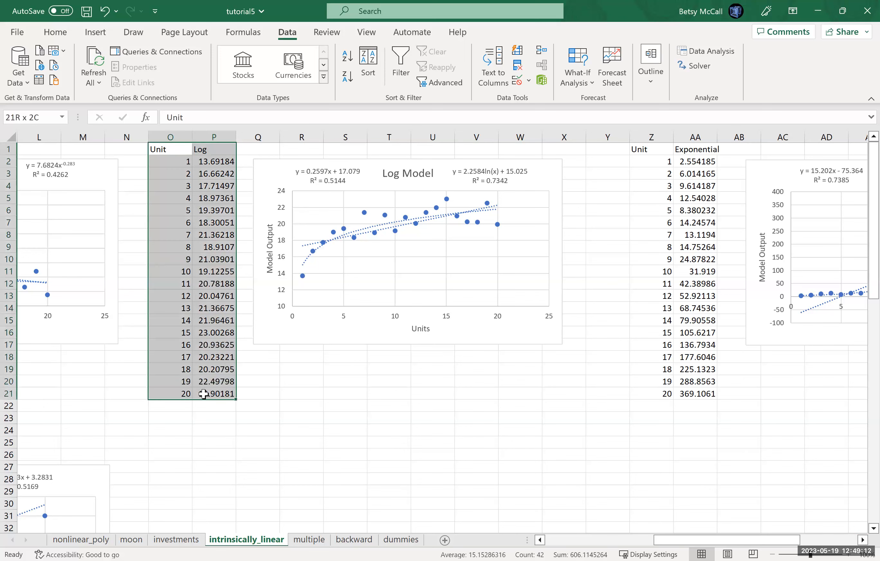
pyautogui.hotkey('ctrl', 'c')
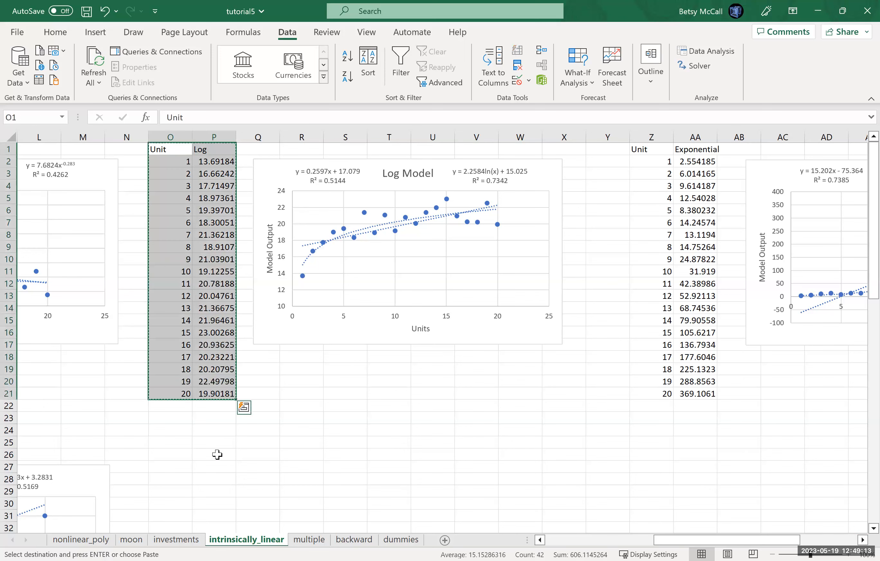
pyautogui.click(171, 481)
pyautogui.hotkey('ctrl', 'v')
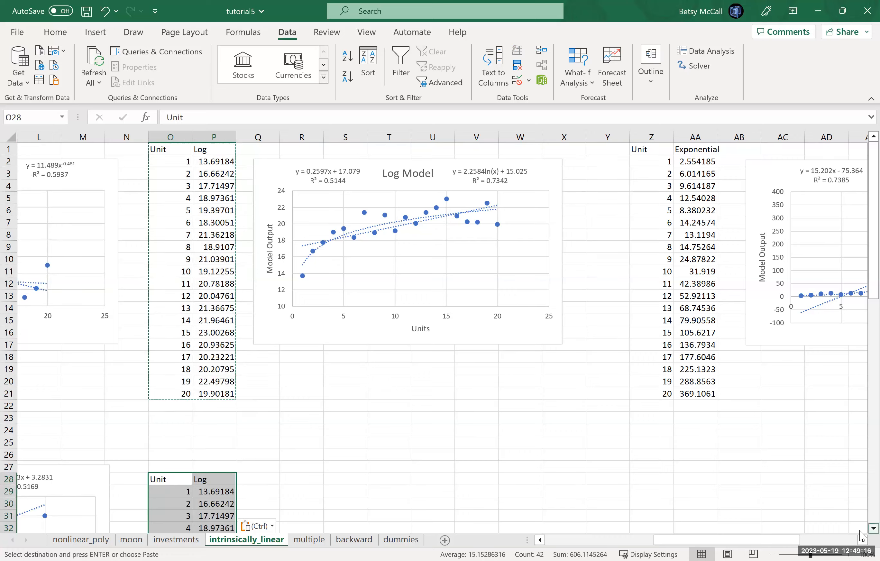
# - Enter the heading "new x" in R28 beside the copied Unit and Log table
pyautogui.scroll(-3, 309, 415)
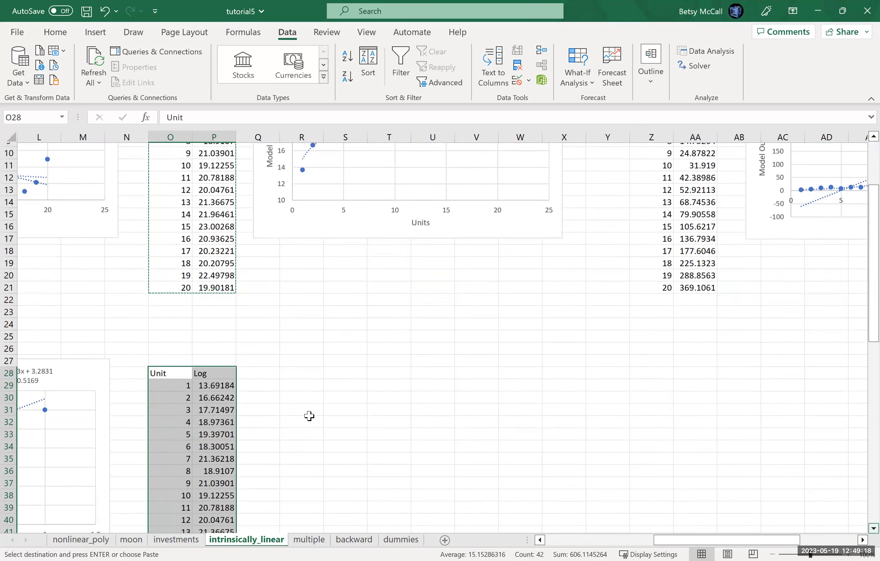
pyautogui.click(288, 367)
pyautogui.write('new x')
pyautogui.press('Return')
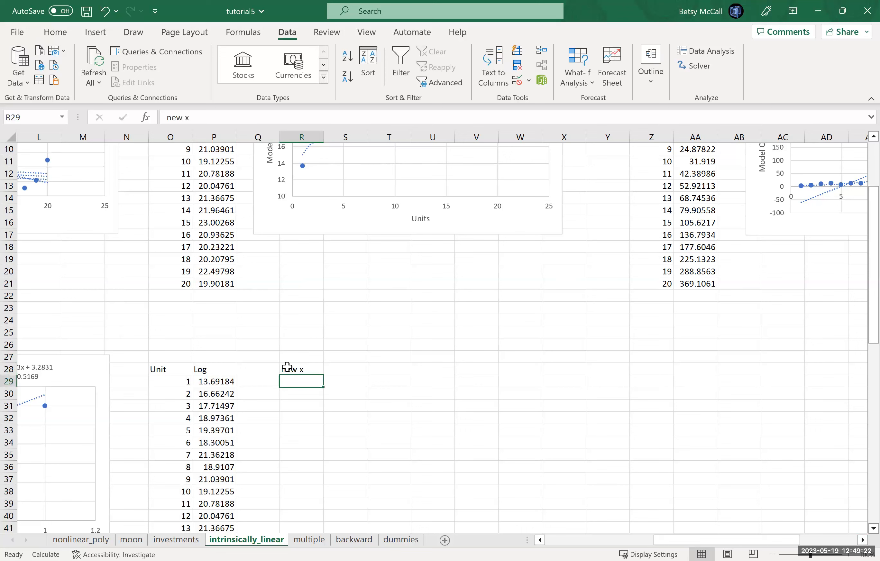
# - Calculate the natural log of each Unit value in R29:R48, starting with =LN(O29) and filling it down
pyautogui.write('=')
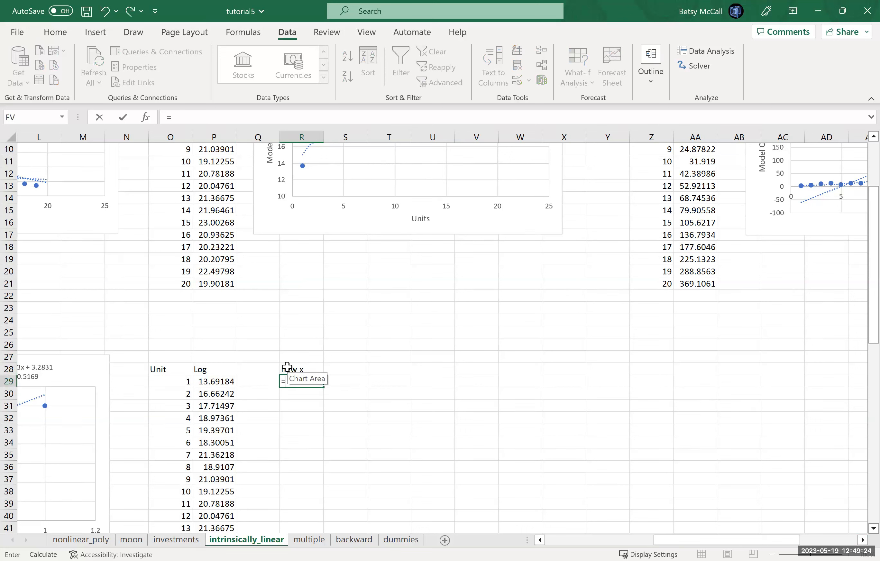
pyautogui.write('LN(')
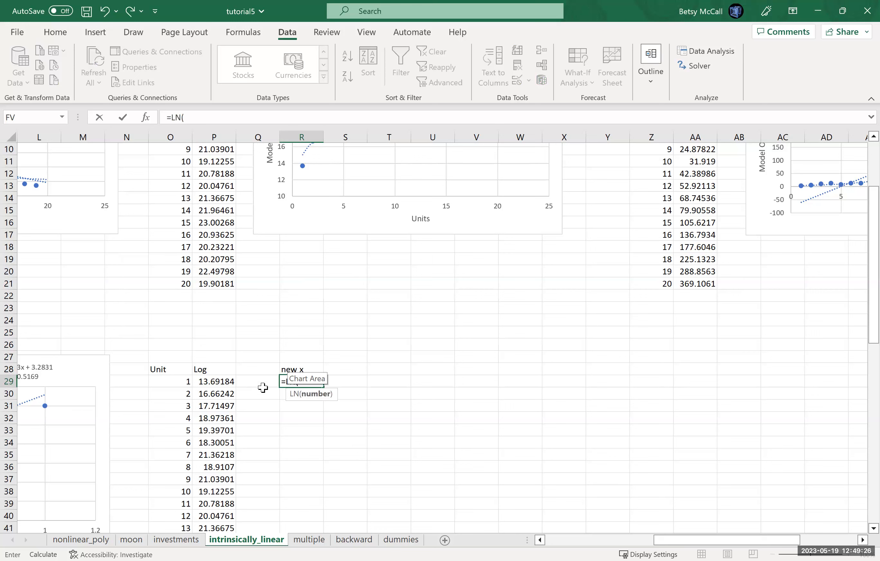
pyautogui.click(181, 384)
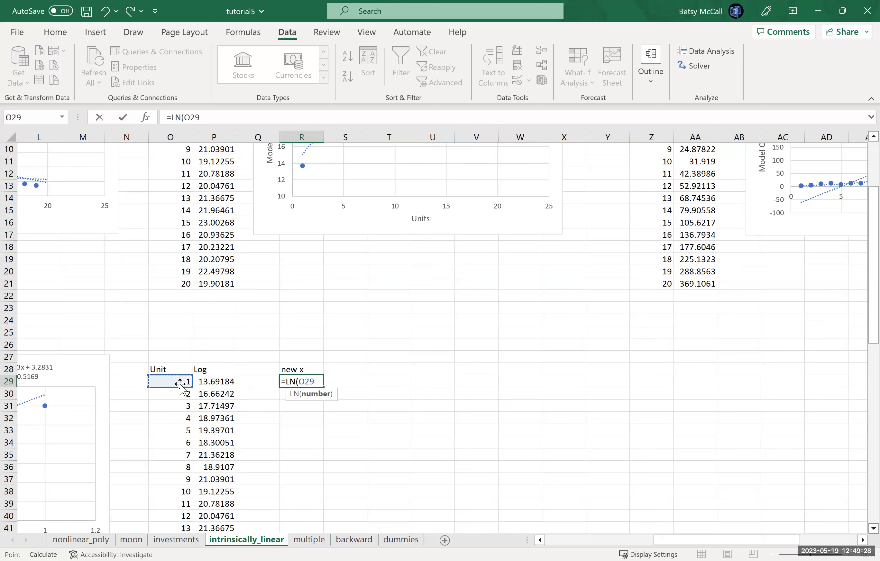
pyautogui.press('Return')
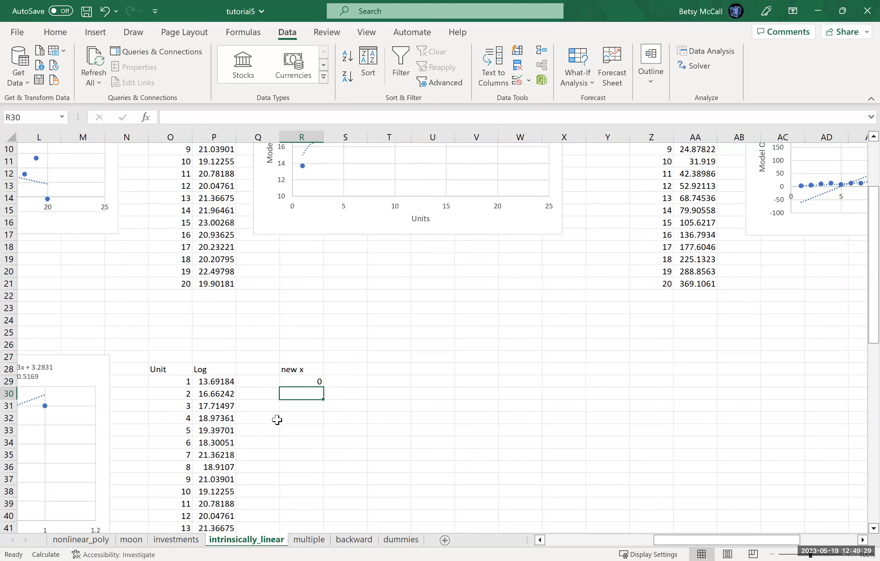
pyautogui.click(314, 382)
pyautogui.moveTo(320, 387); pyautogui.dragTo(310, 463)
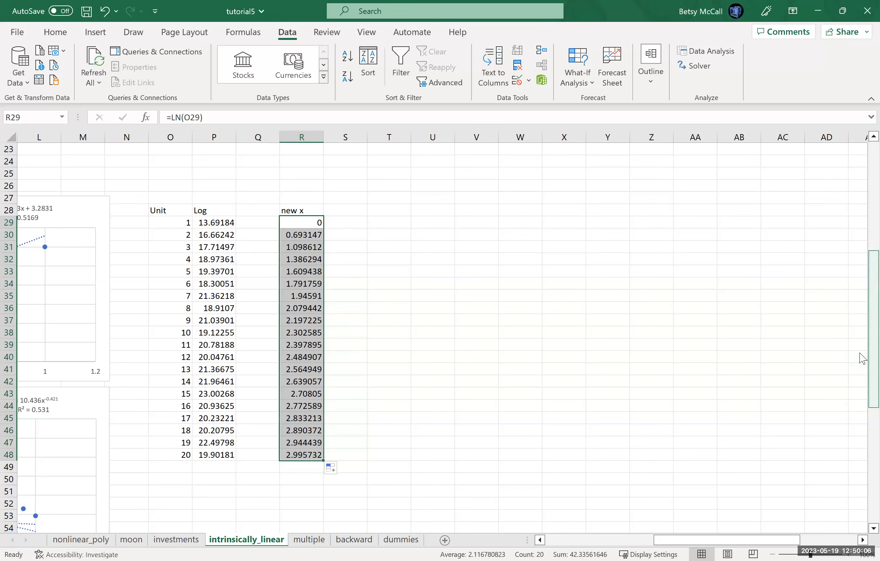
# - Copy the Log column P28:P48 into S28:S48, next to the new x values
pyautogui.scroll(1, 865, 340)
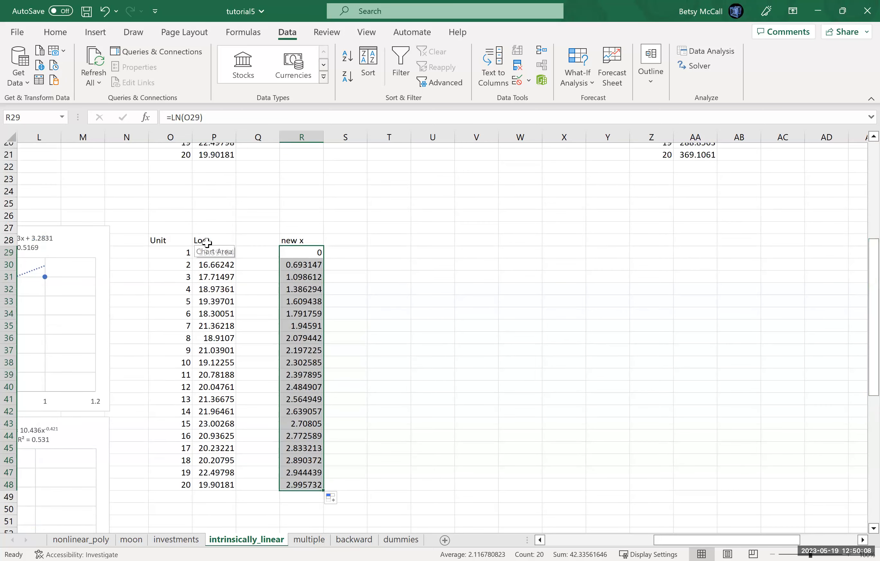
pyautogui.moveTo(214, 241); pyautogui.dragTo(217, 479)
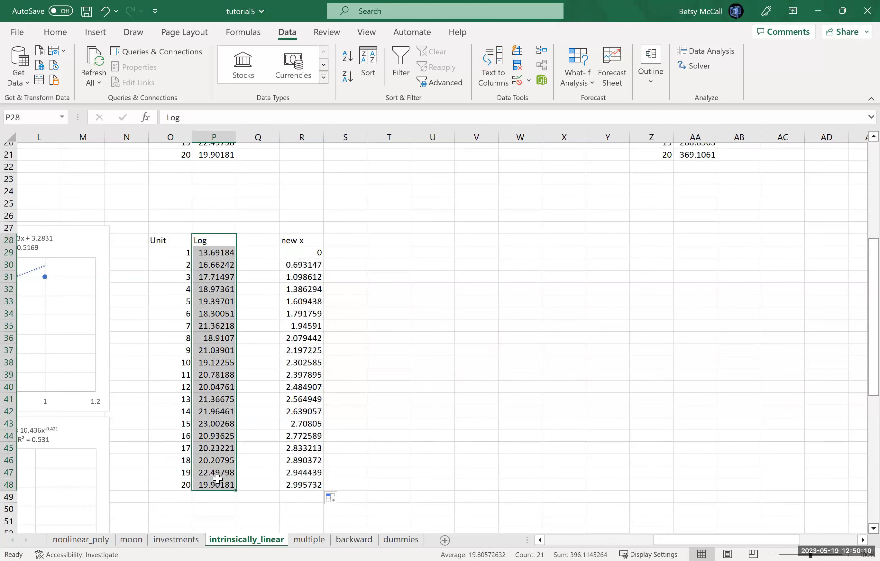
pyautogui.hotkey('ctrl', 'c')
pyautogui.moveTo(348, 239); pyautogui.dragTo(362, 483)
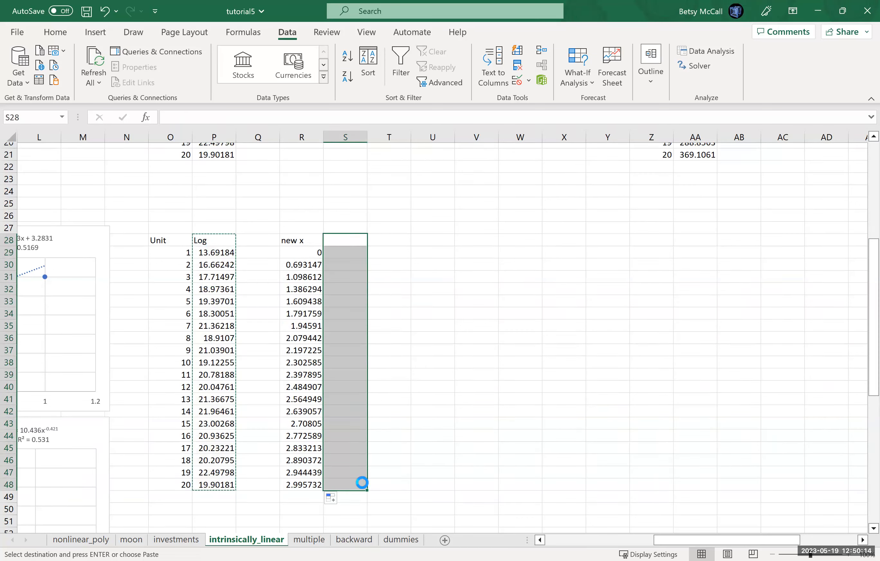
pyautogui.hotkey('ctrl', 'v')
# - Insert a markers-only XY scatter chart from R28:S48, plotting Log against new x as a single series
pyautogui.moveTo(286, 238); pyautogui.dragTo(339, 484)
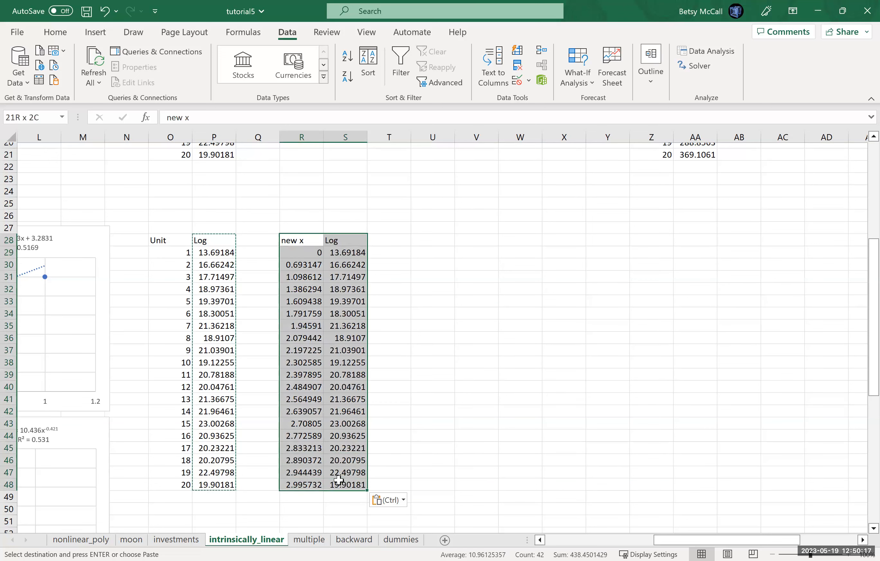
pyautogui.click(96, 33)
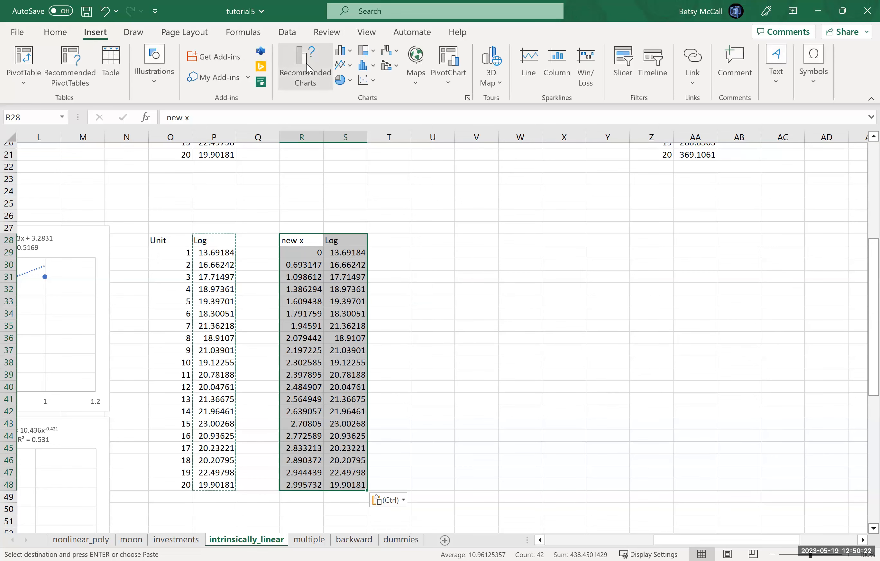
pyautogui.click(308, 70)
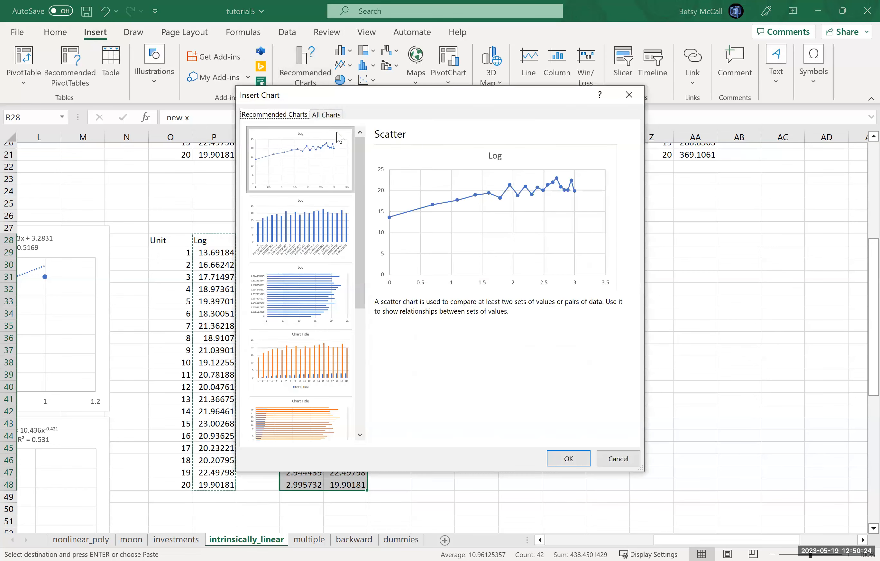
pyautogui.click(326, 115)
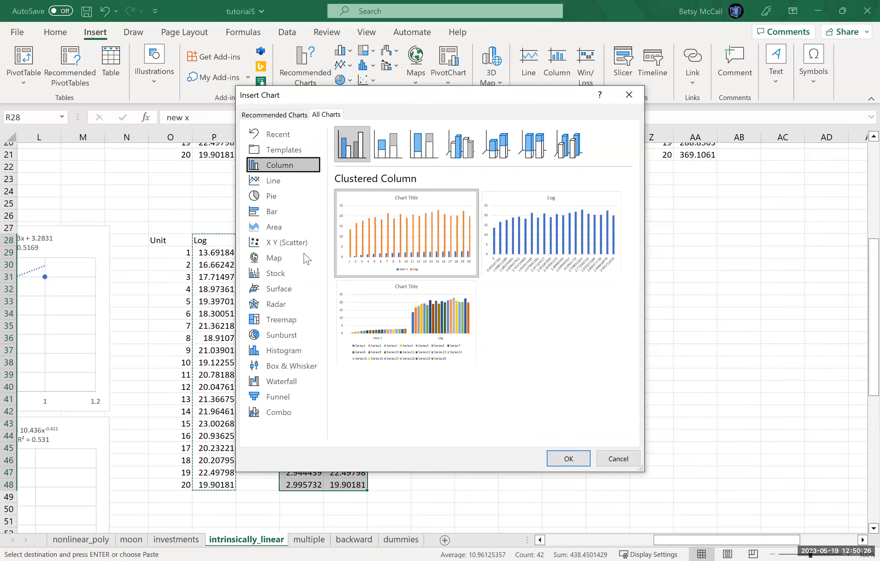
pyautogui.click(292, 243)
pyautogui.click(532, 273)
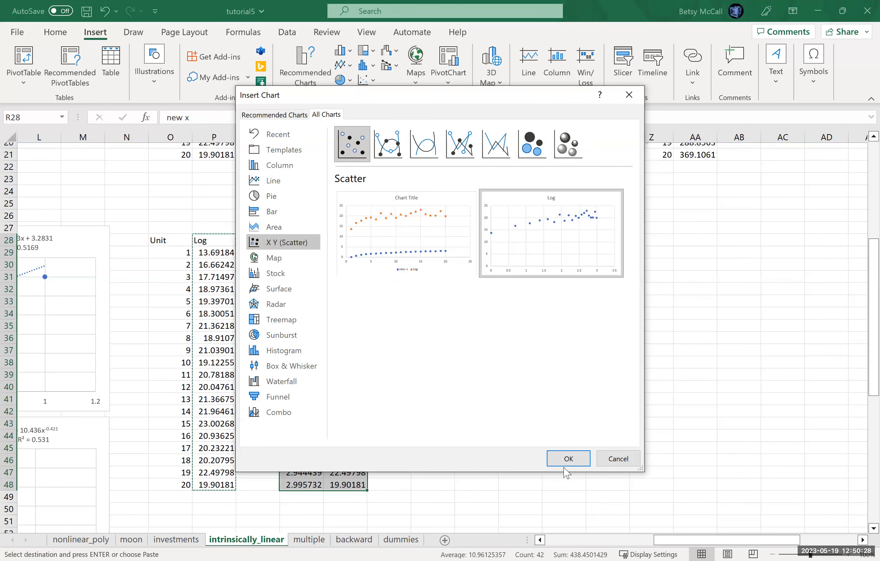
pyautogui.click(566, 464)
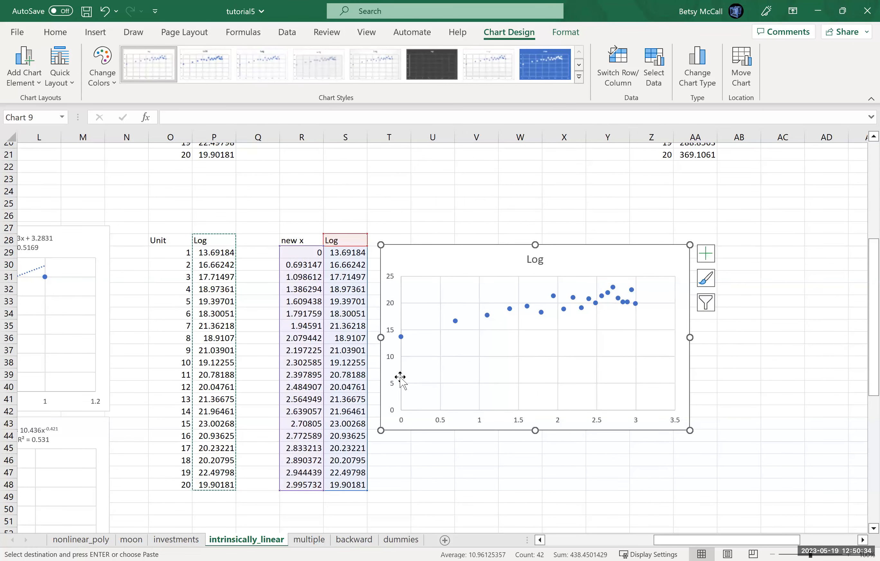
# - Set the minimum bound of the Log scatter chart's vertical axis to 12
pyautogui.click(394, 364)
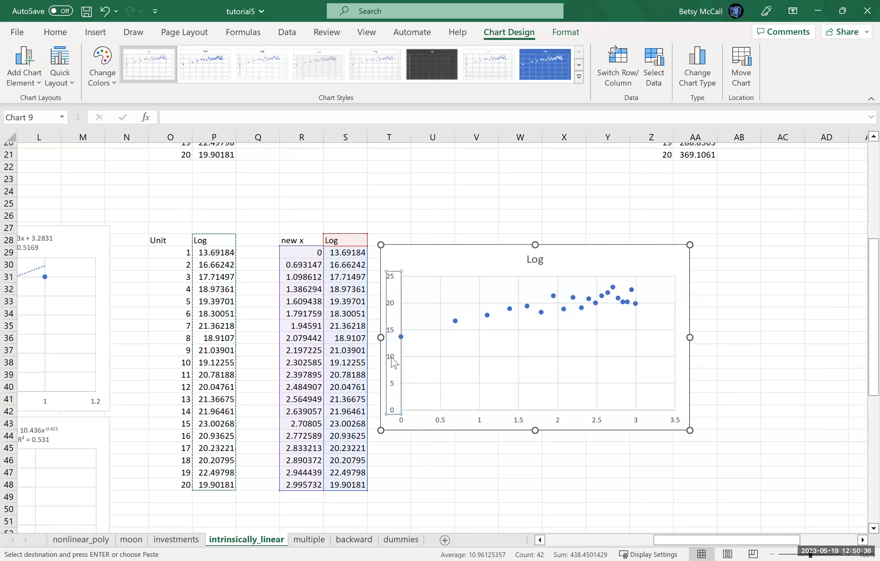
pyautogui.click(811, 252)
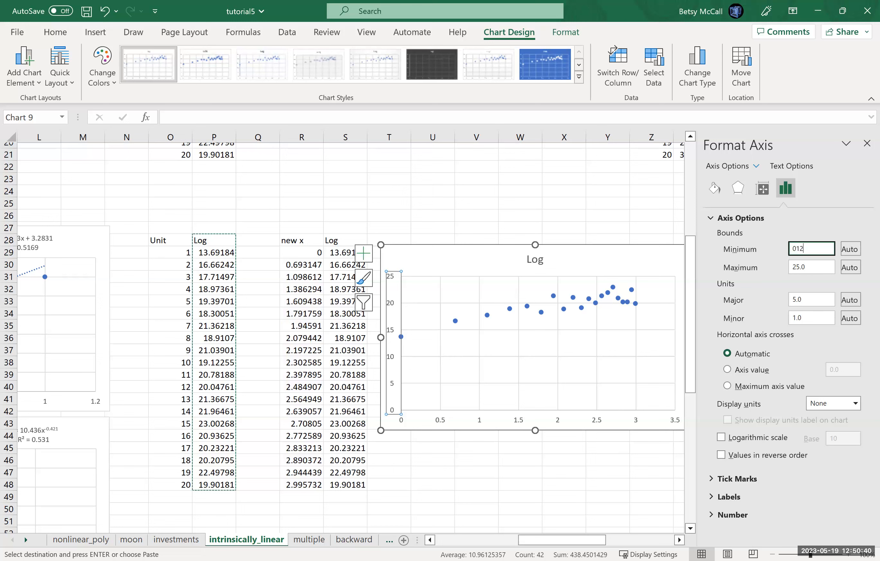
pyautogui.press('Return')
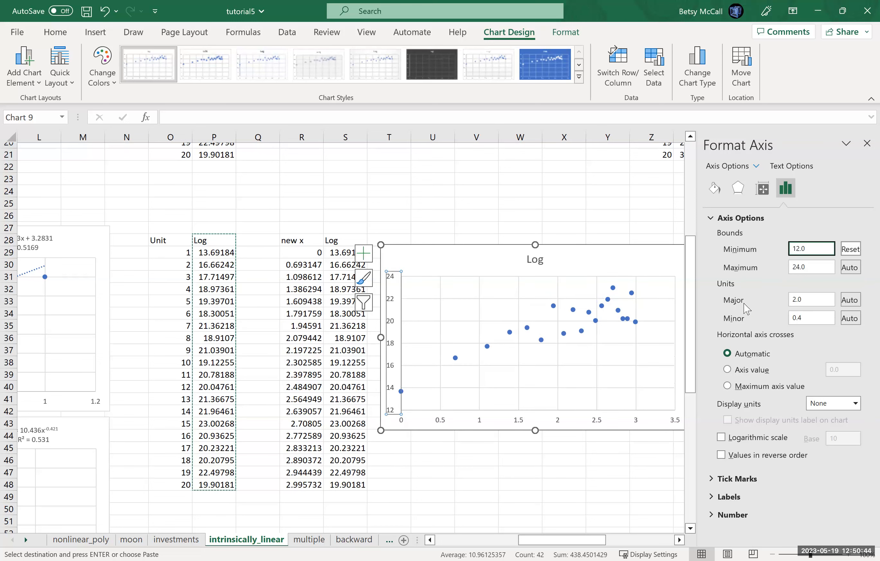
pyautogui.click(652, 266)
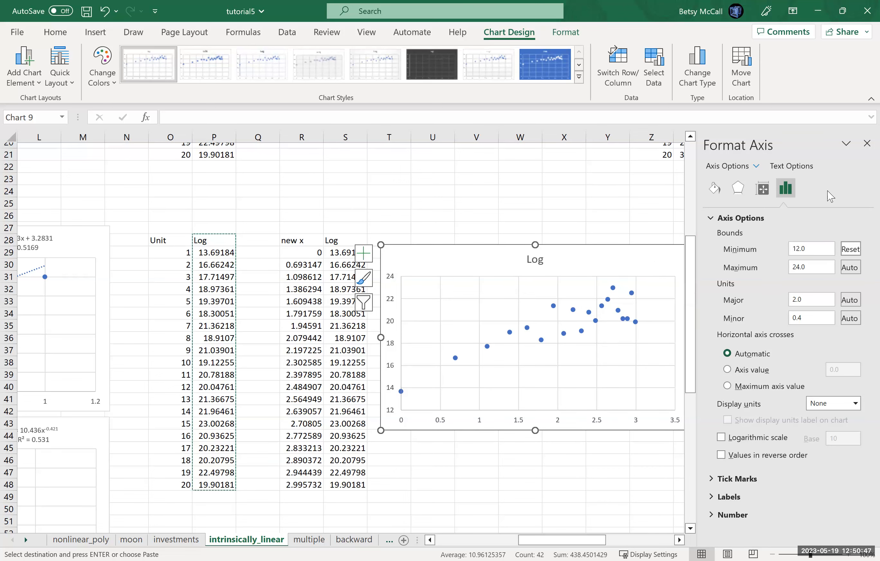
pyautogui.click(866, 144)
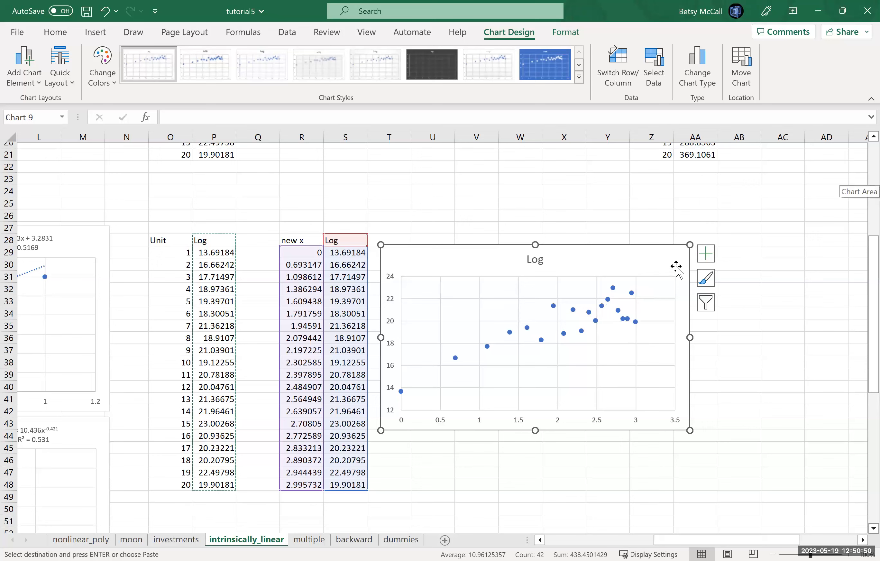
# - Add a linear trendline to the Log chart with its equation and R-squared displayed, and place the label above the plot beside the title
pyautogui.click(706, 261)
pyautogui.click(734, 365)
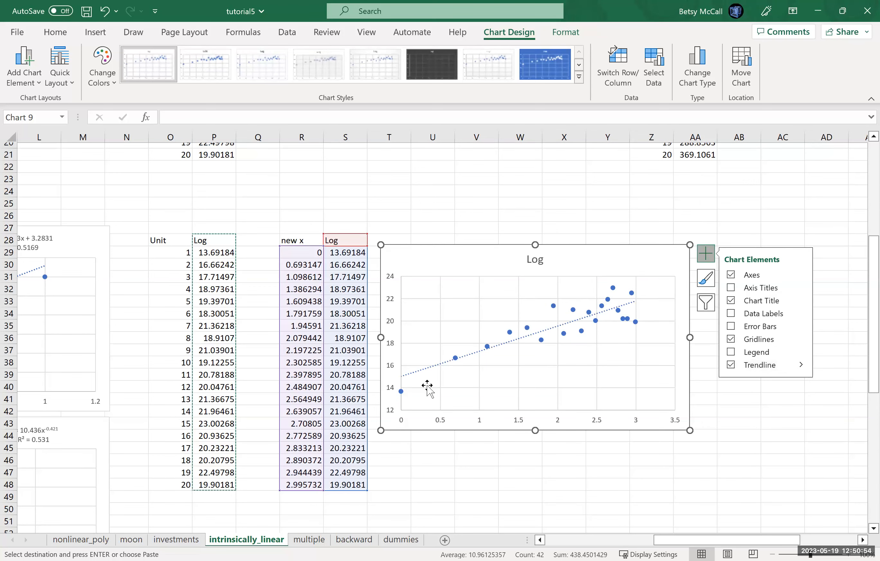
pyautogui.click(801, 366)
pyautogui.click(658, 436)
pyautogui.click(721, 497)
pyautogui.click(721, 515)
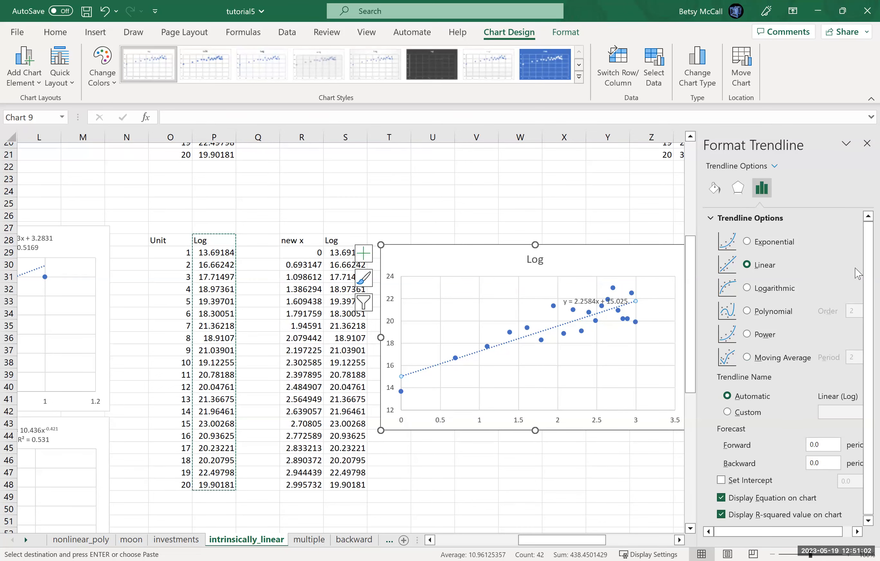
pyautogui.click(867, 143)
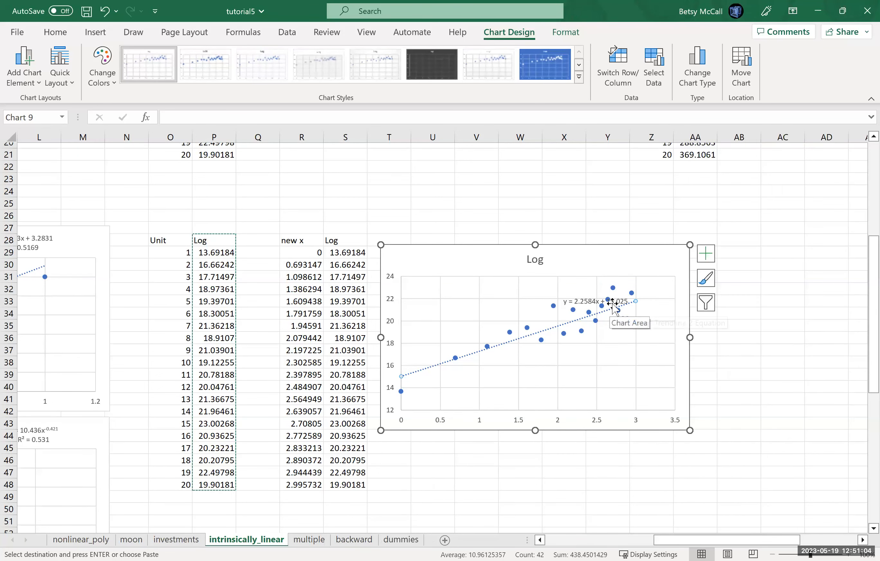
pyautogui.moveTo(613, 303); pyautogui.dragTo(607, 250)
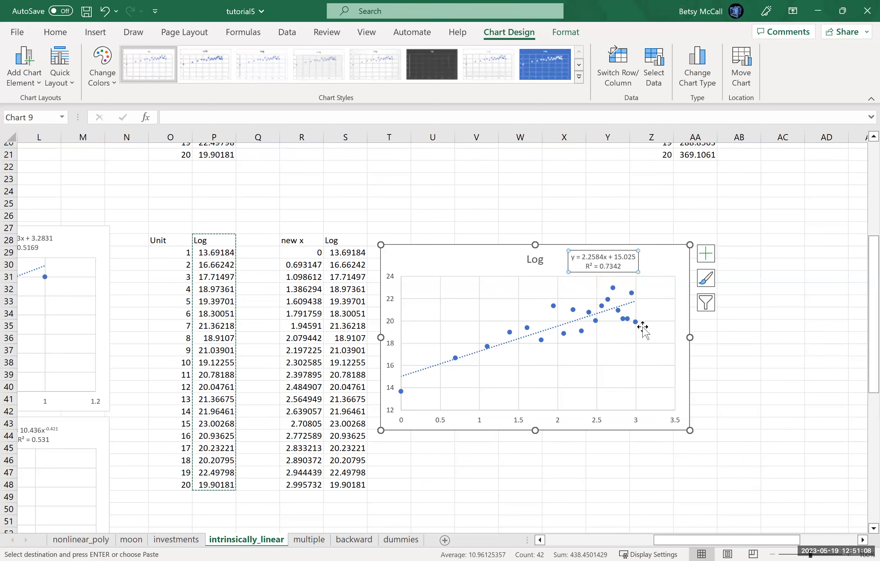
# - Start a Regression from the data analysis tools and set its Input Y Range to the Log values S28:S48, heading included
pyautogui.moveTo(860, 343); pyautogui.dragTo(860, 252)
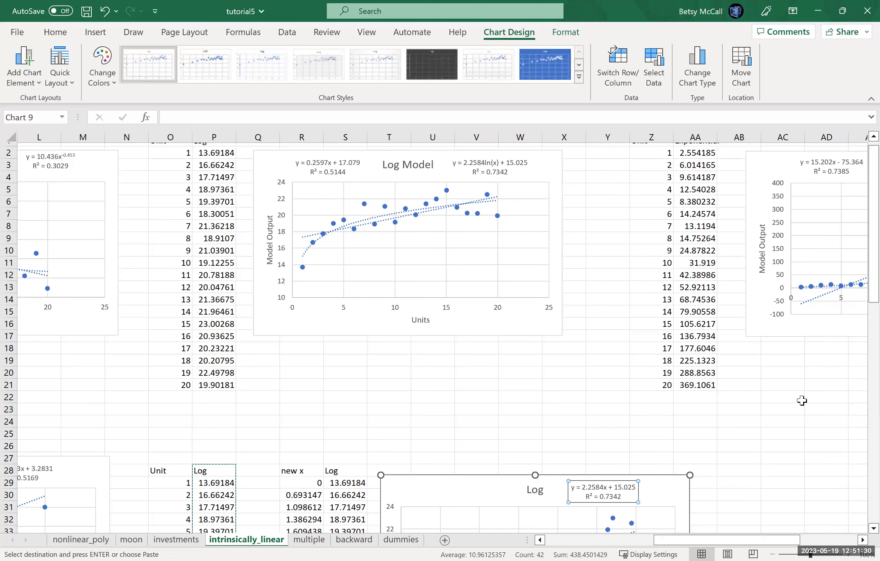
pyautogui.moveTo(863, 292); pyautogui.dragTo(862, 414)
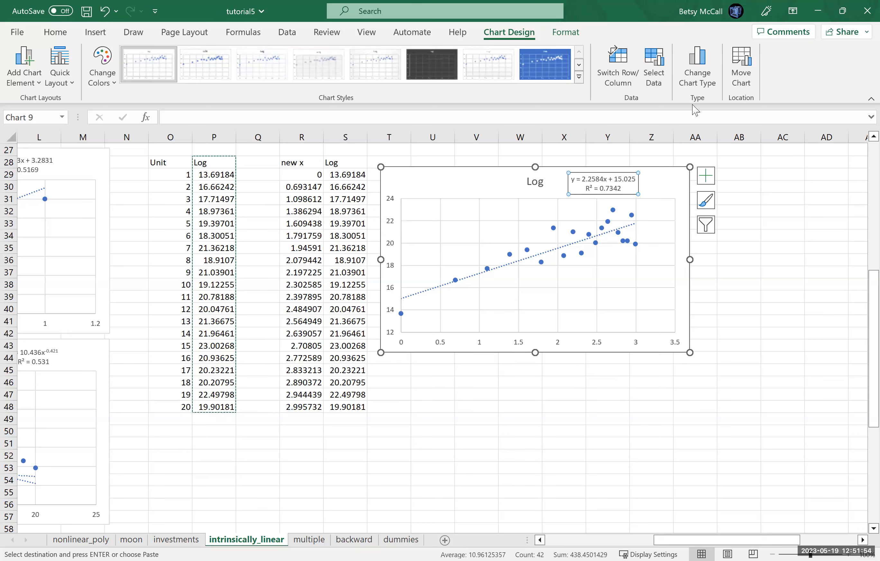
pyautogui.click(287, 32)
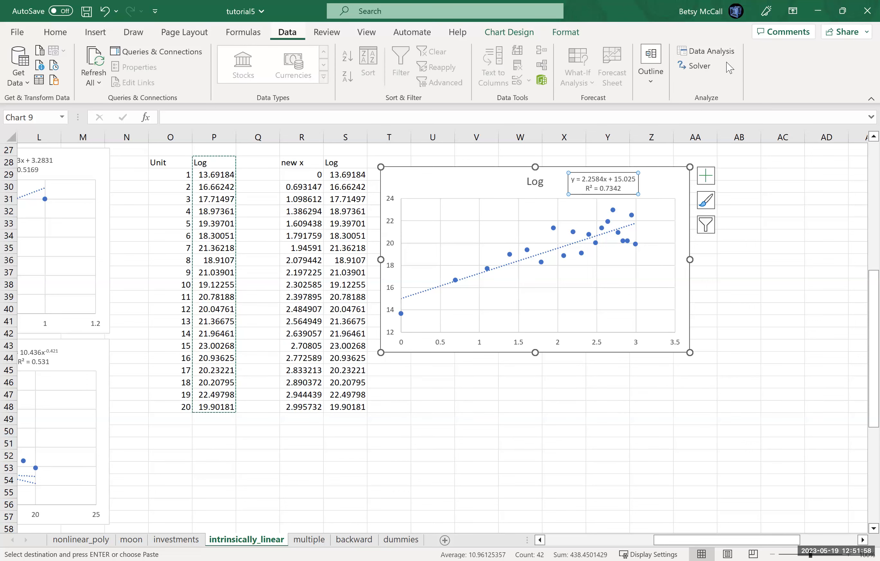
pyautogui.click(724, 60)
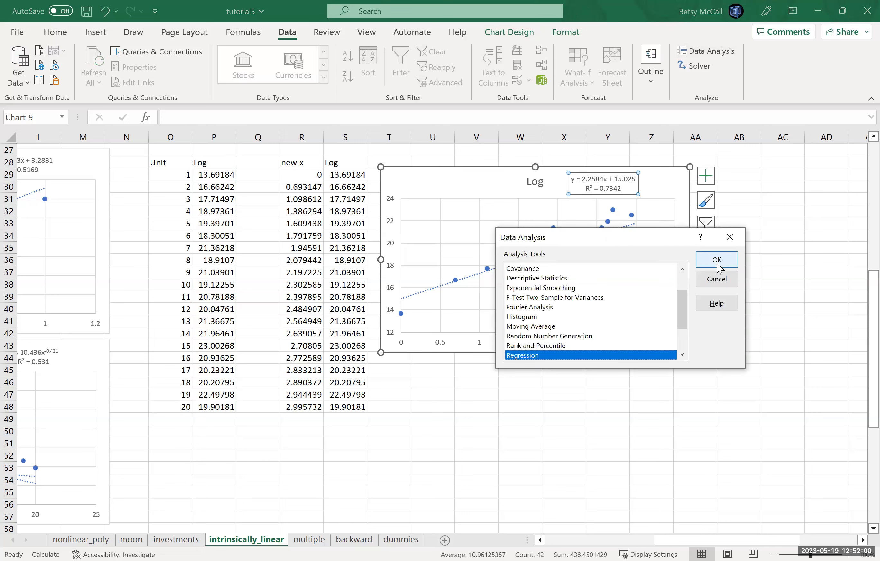
pyautogui.click(717, 263)
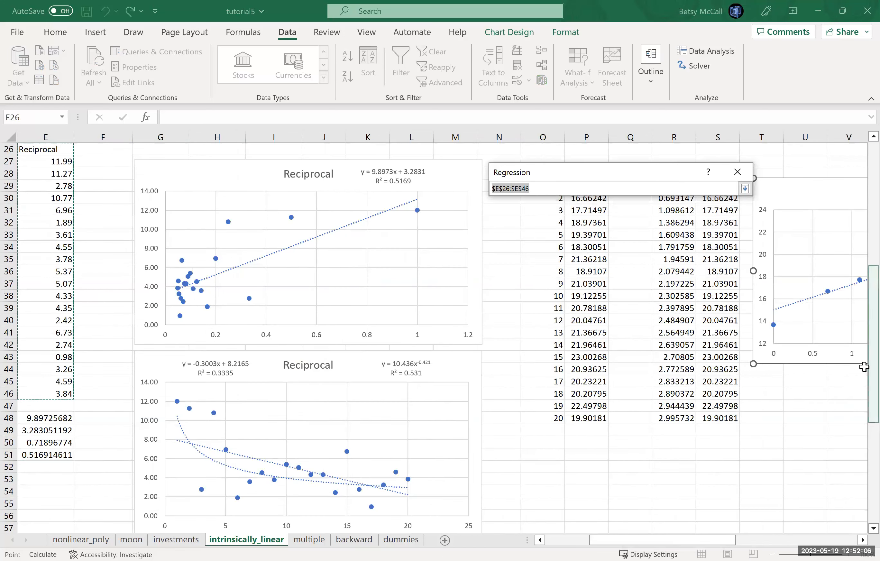
pyautogui.moveTo(680, 543); pyautogui.dragTo(732, 532)
pyautogui.click(421, 174)
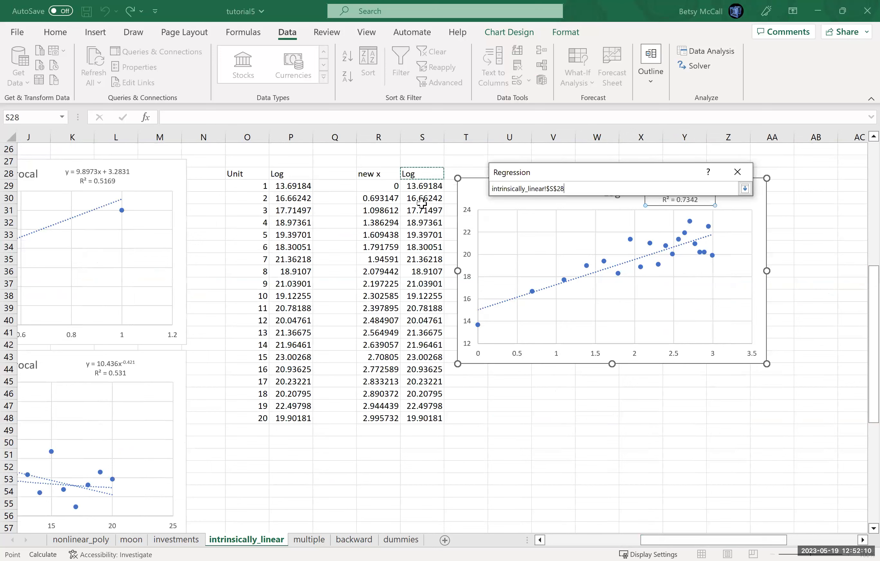
pyautogui.write(':$S$48')
pyautogui.press('Return')
# - Set the regression's Input X Range to the new x column R28:R48
pyautogui.click(671, 227)
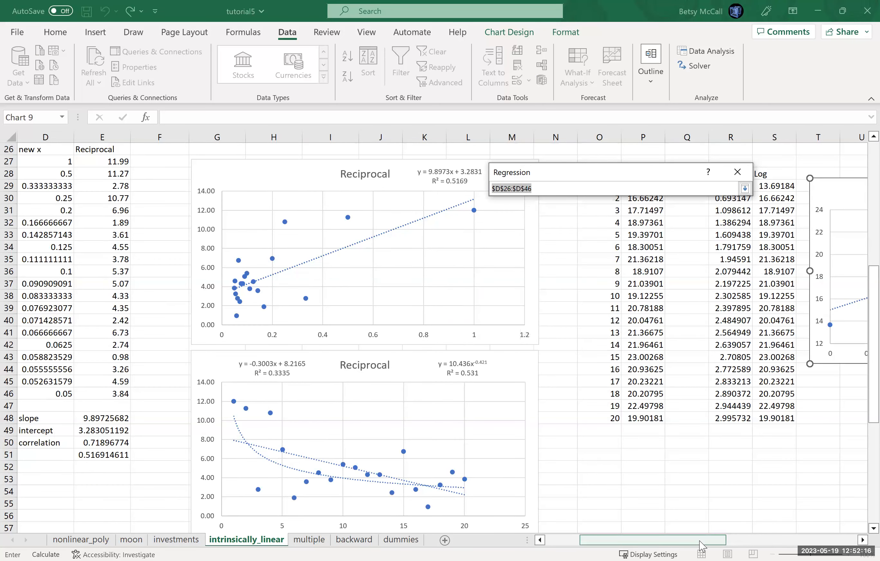
pyautogui.hscroll(3, 760, 541)
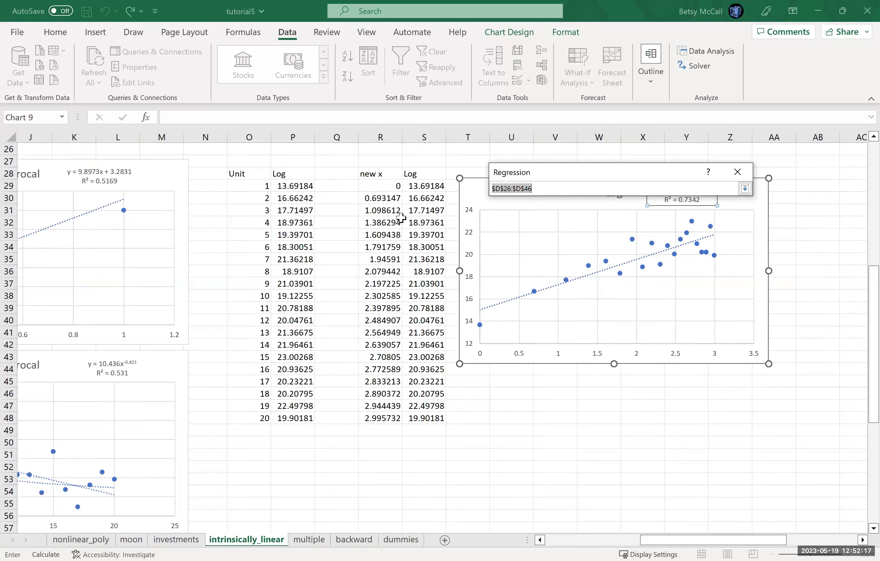
pyautogui.click(378, 174)
pyautogui.keyDown('shift'); pyautogui.click(386, 417); pyautogui.keyUp('shift')
pyautogui.click(745, 189)
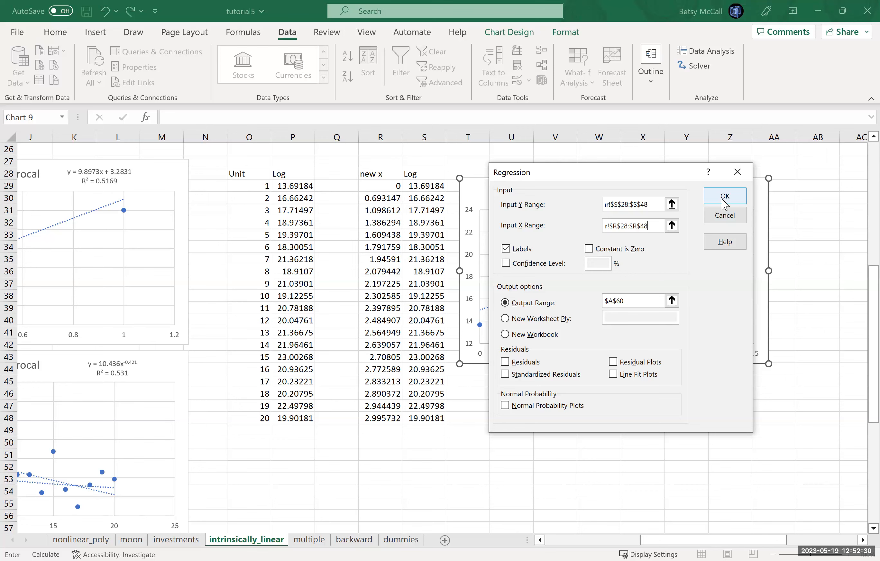
# - Set the regression's output range to O51, below the Unit and Log table, and run the analysis
pyautogui.click(672, 301)
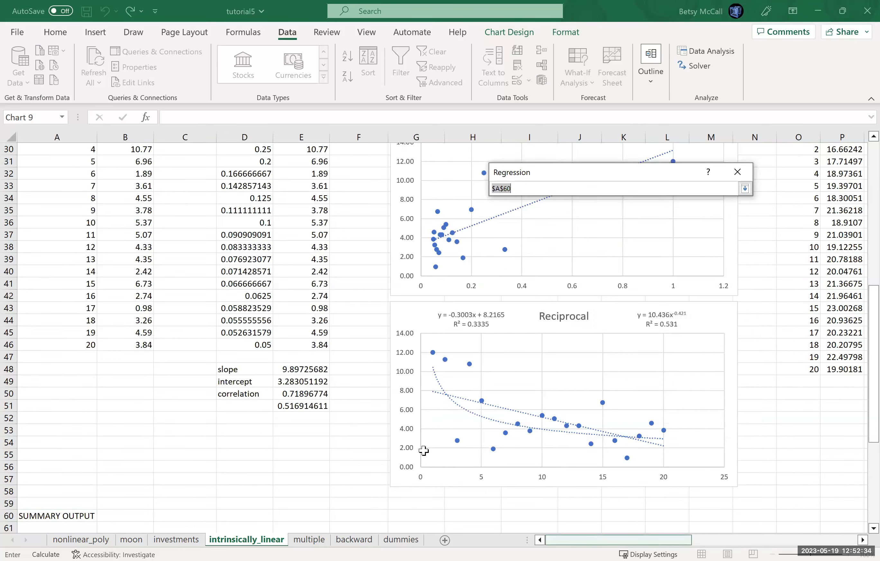
pyautogui.hscroll(3, 414, 429)
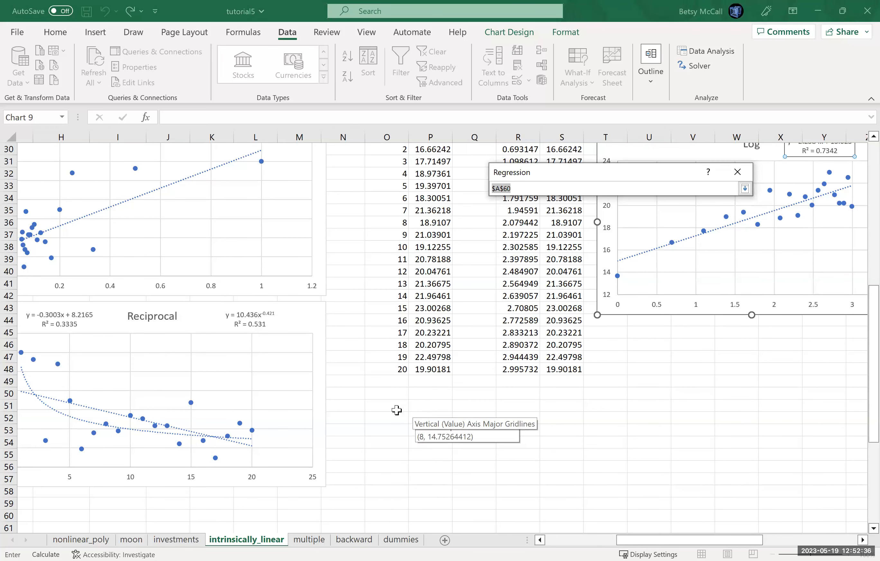
pyautogui.click(406, 410)
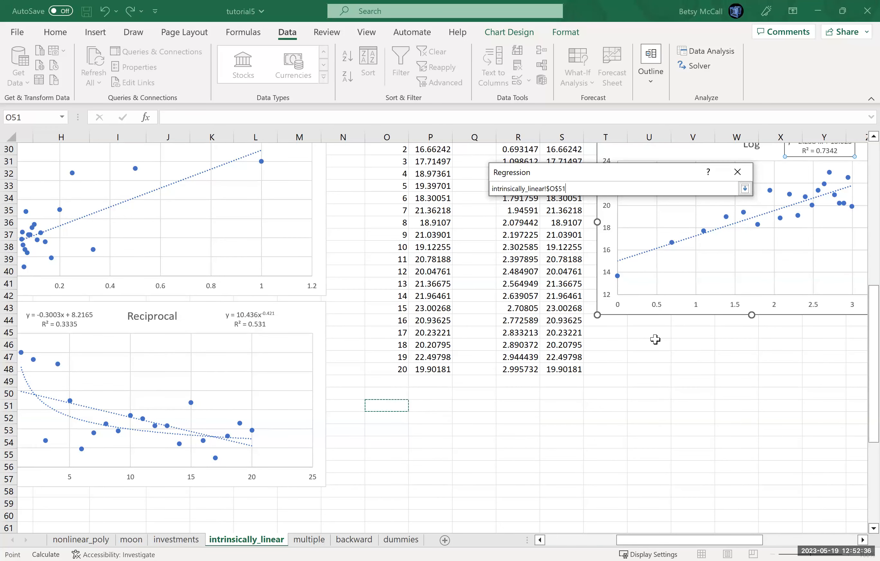
pyautogui.click(745, 189)
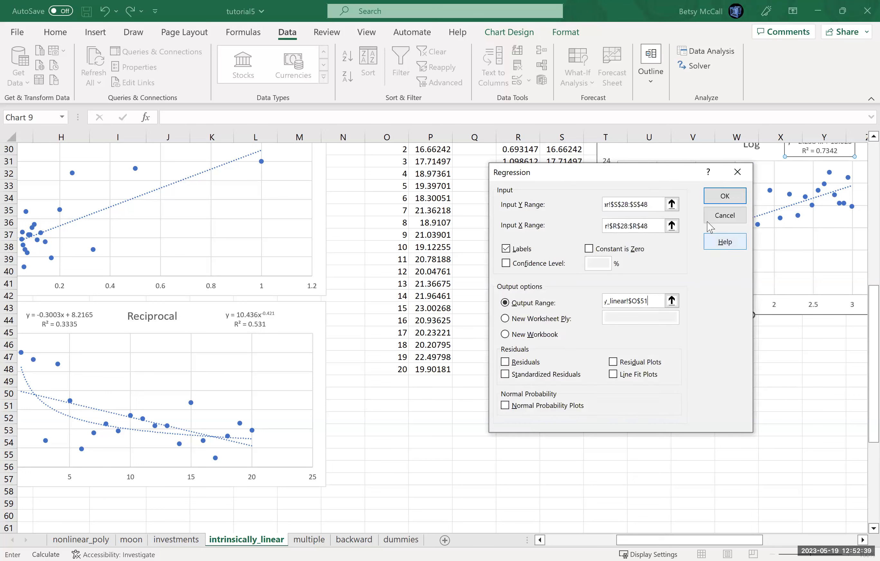
pyautogui.click(722, 198)
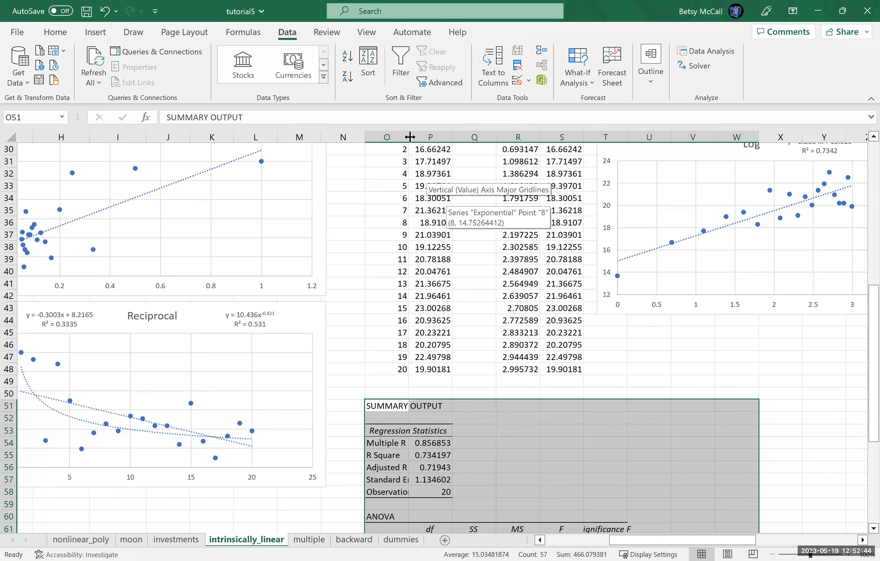
# - Autofit the columns spanned by the regression summary output between O and W, and select its R Square value in P55
pyautogui.doubleClick(487, 135)
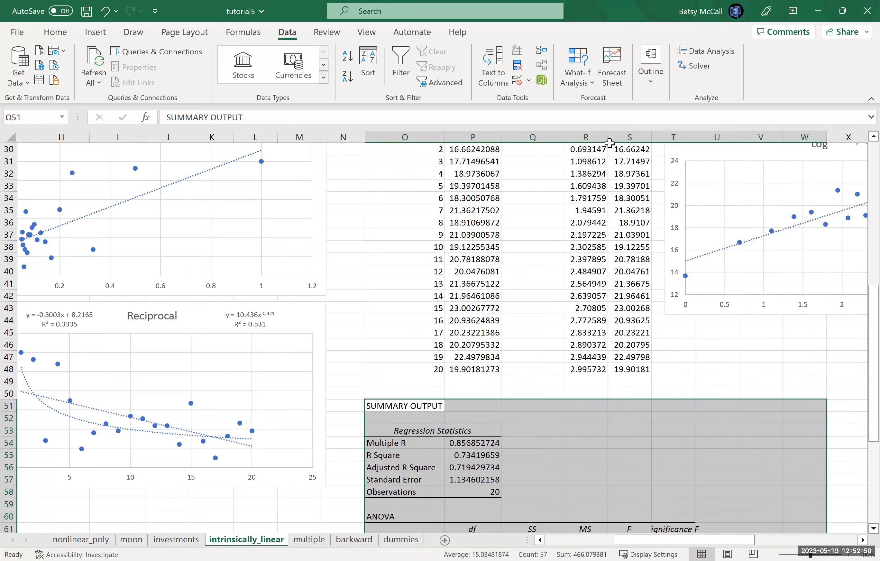
pyautogui.doubleClick(609, 139)
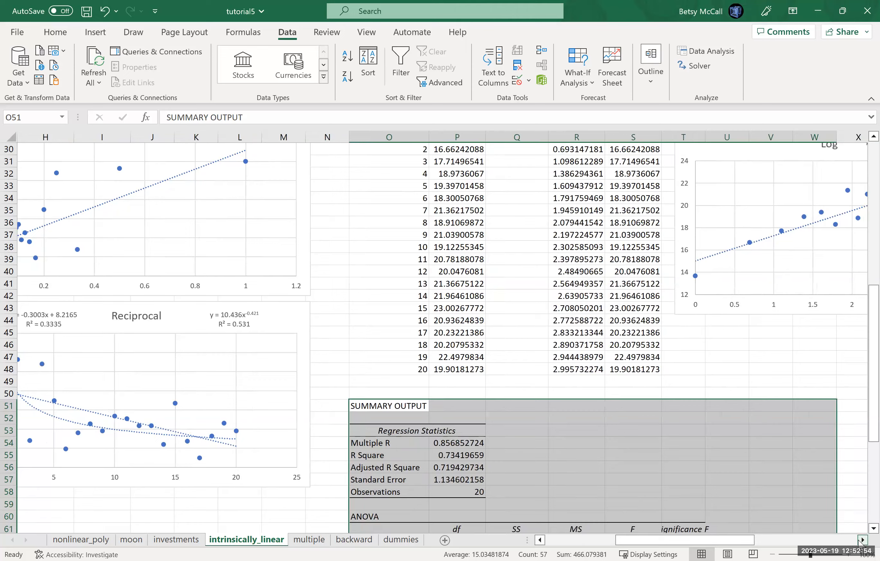
pyautogui.click(862, 540)
pyautogui.scroll(-3, 861, 531)
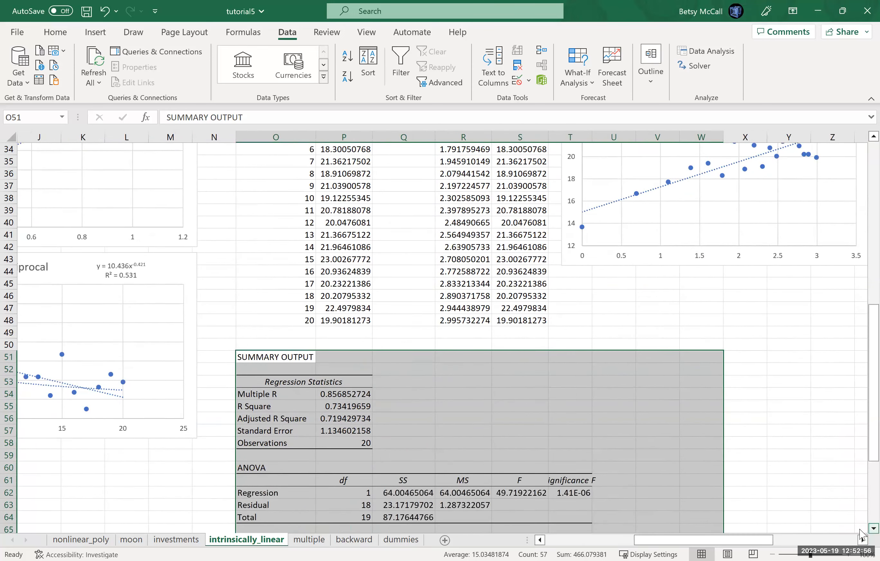
pyautogui.doubleClick(592, 137)
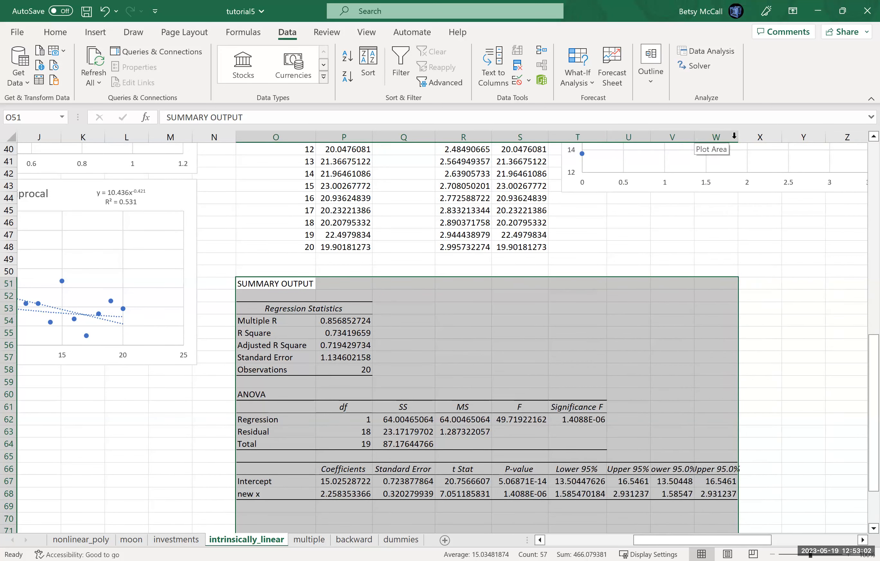
pyautogui.doubleClick(695, 137)
pyautogui.doubleClick(750, 138)
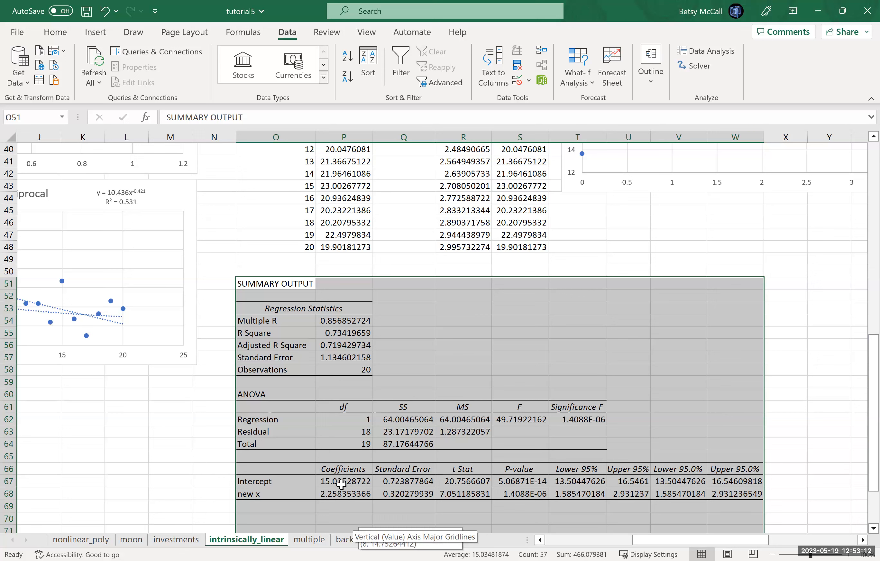
pyautogui.click(338, 335)
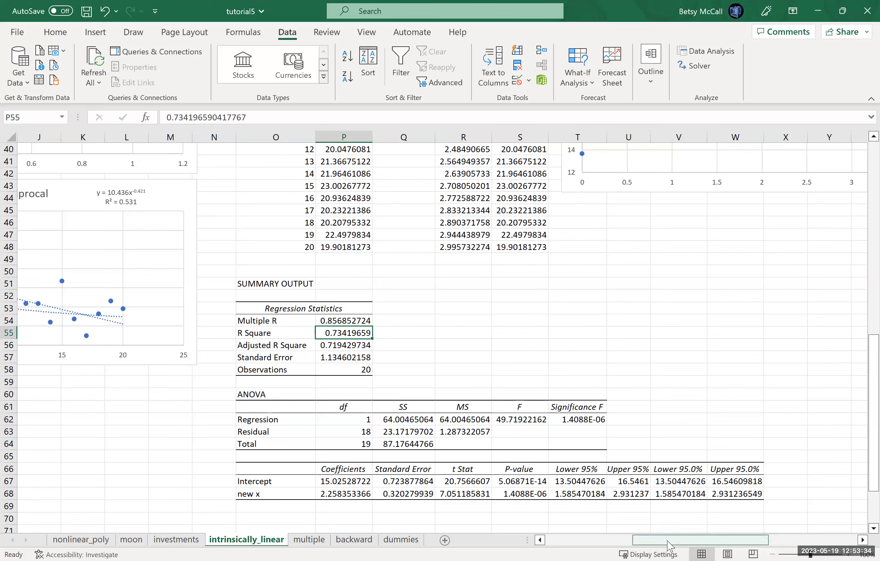
# - Narrow the linearized Log chart so it ends before column Z, and select cell AA28 below the Exponential data
pyautogui.moveTo(670, 546); pyautogui.dragTo(747, 543)
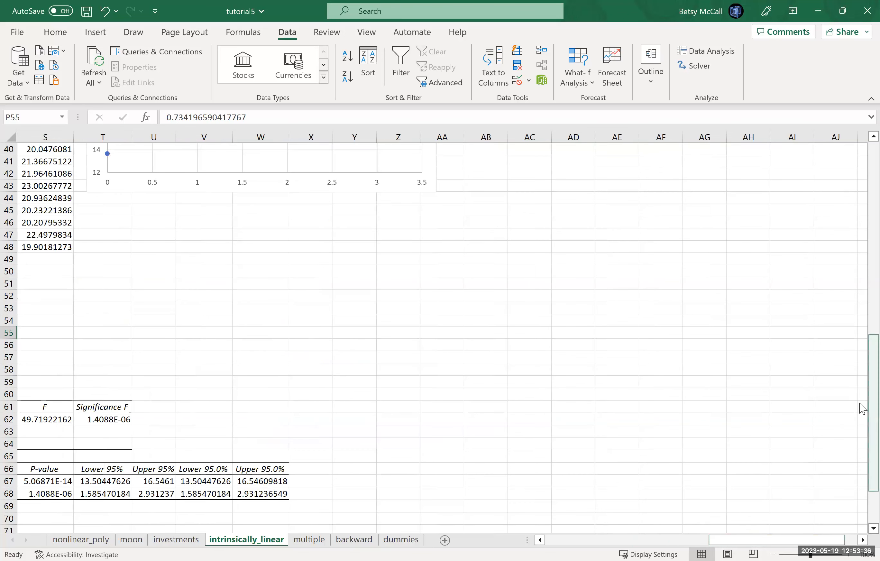
pyautogui.scroll(13, 862, 324)
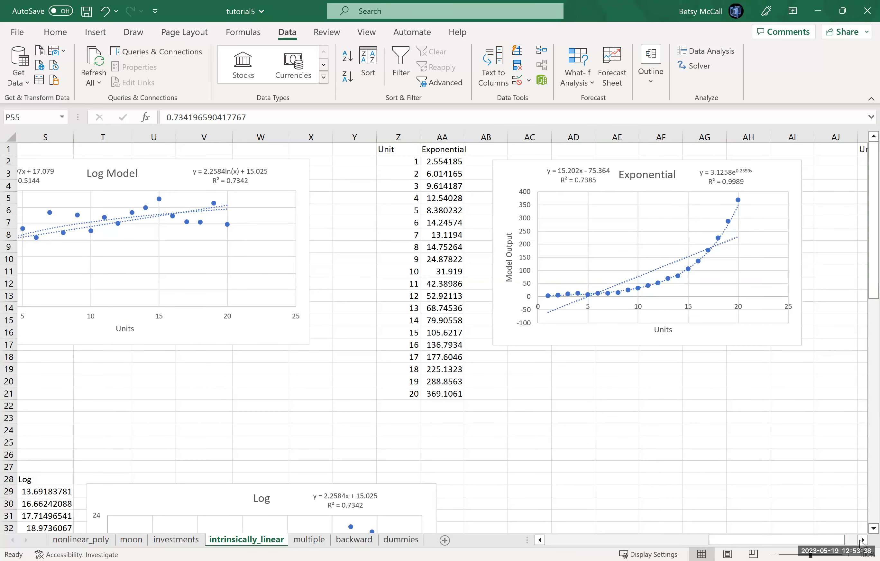
pyautogui.hscroll(5, 861, 543)
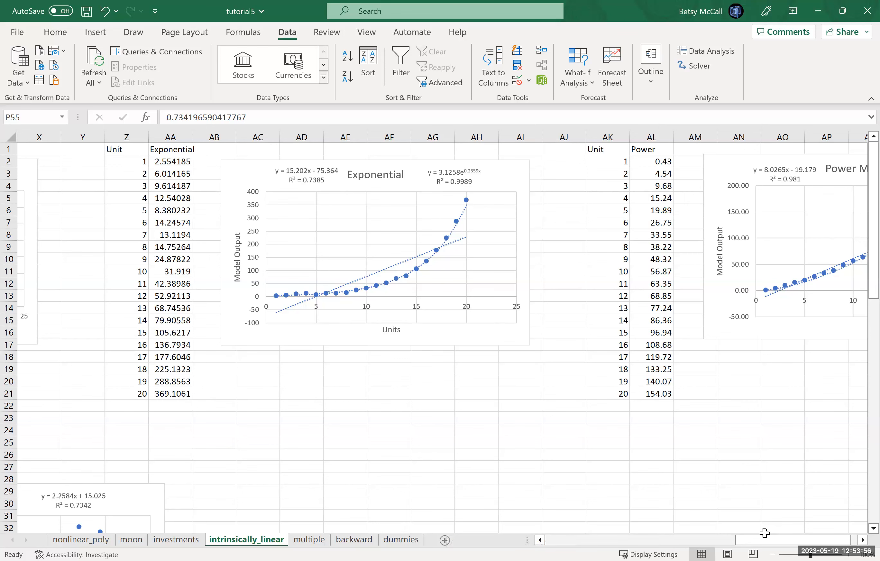
pyautogui.moveTo(771, 545); pyautogui.dragTo(715, 546)
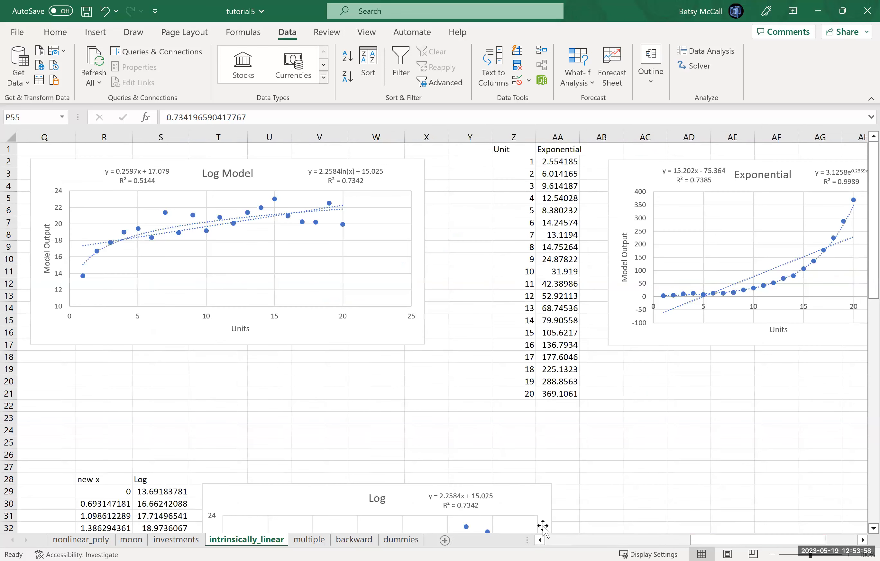
pyautogui.click(552, 504)
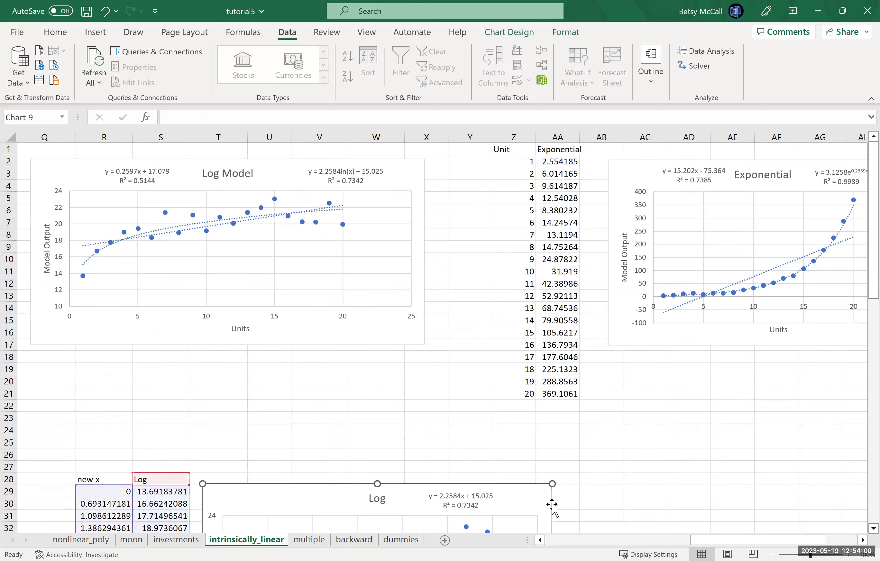
pyautogui.moveTo(552, 484); pyautogui.dragTo(493, 482)
pyautogui.click(566, 477)
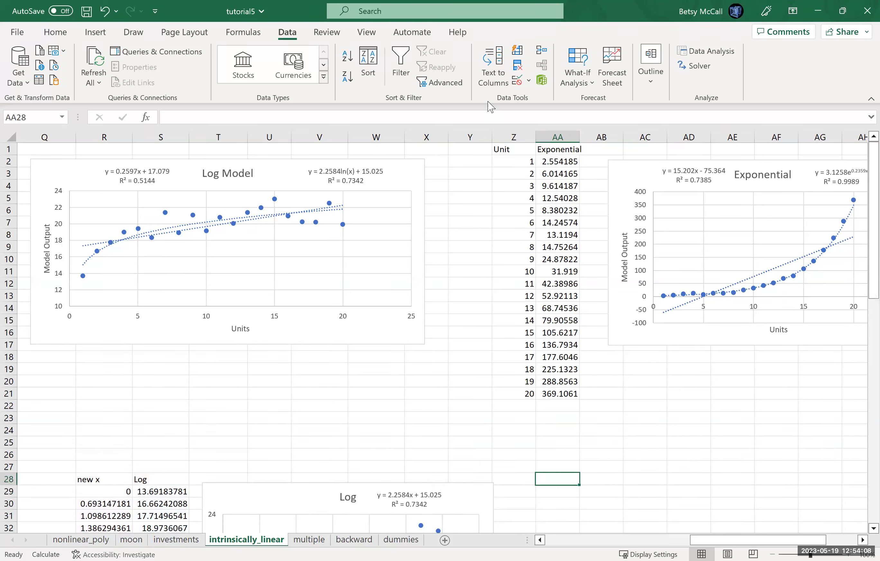
# - Copy the Unit and Exponential data in Z1:AA21 and paste it at Z28 below the original table
pyautogui.moveTo(505, 151); pyautogui.dragTo(544, 394)
pyautogui.hotkey('ctrl', 'c')
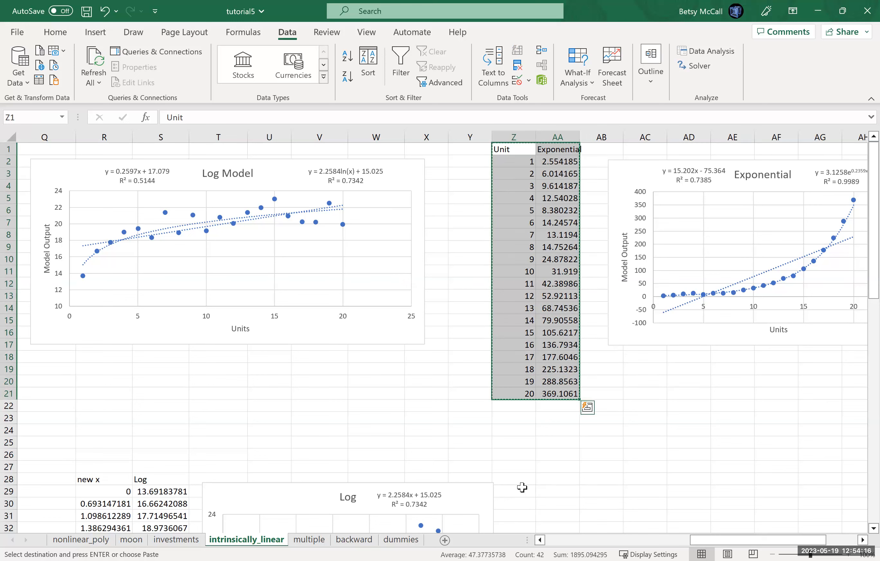
pyautogui.click(522, 481)
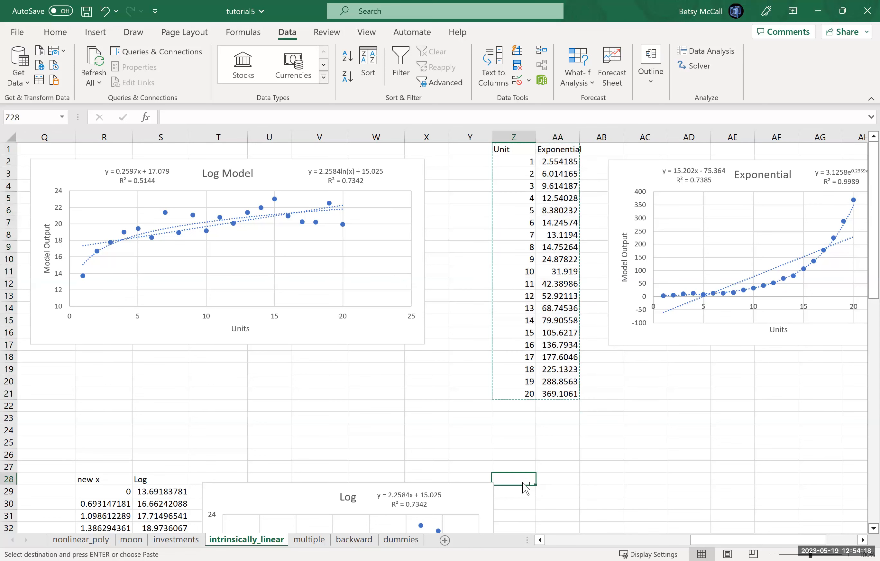
pyautogui.hotkey('ctrl', 'v')
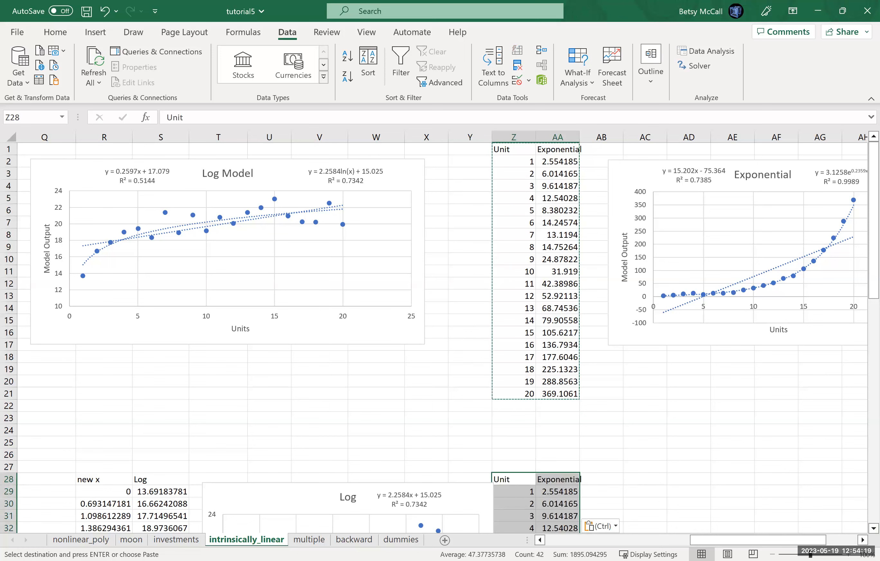
# - Widen column AA to fit the Exponential values and enter the header "new y" in AB28
pyautogui.click(863, 540)
pyautogui.click(863, 540)
pyautogui.hscroll(2, 764, 526)
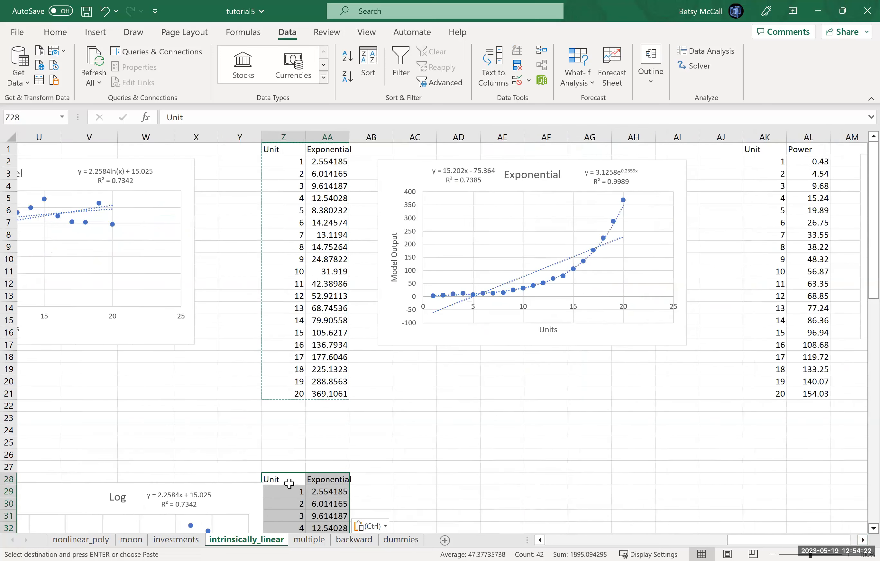
pyautogui.click(382, 484)
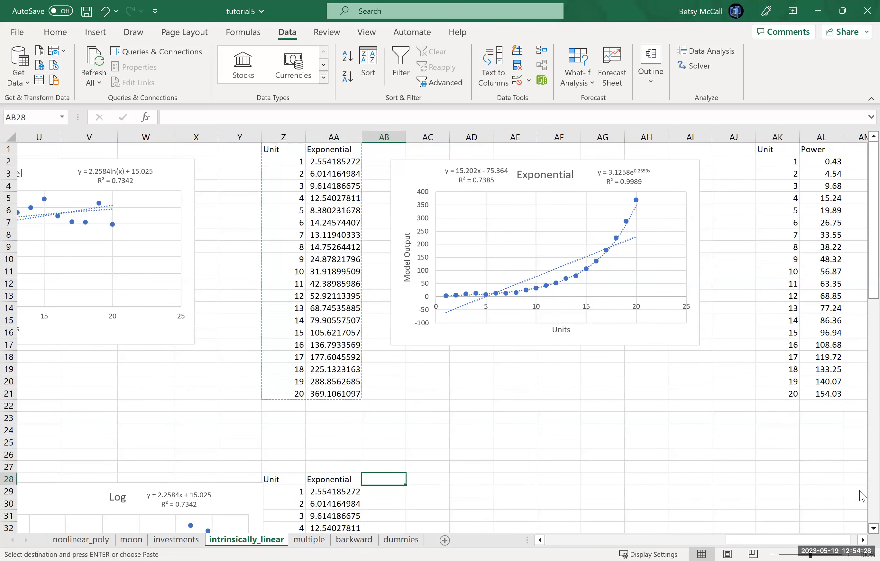
pyautogui.click(873, 528)
pyautogui.click(873, 529)
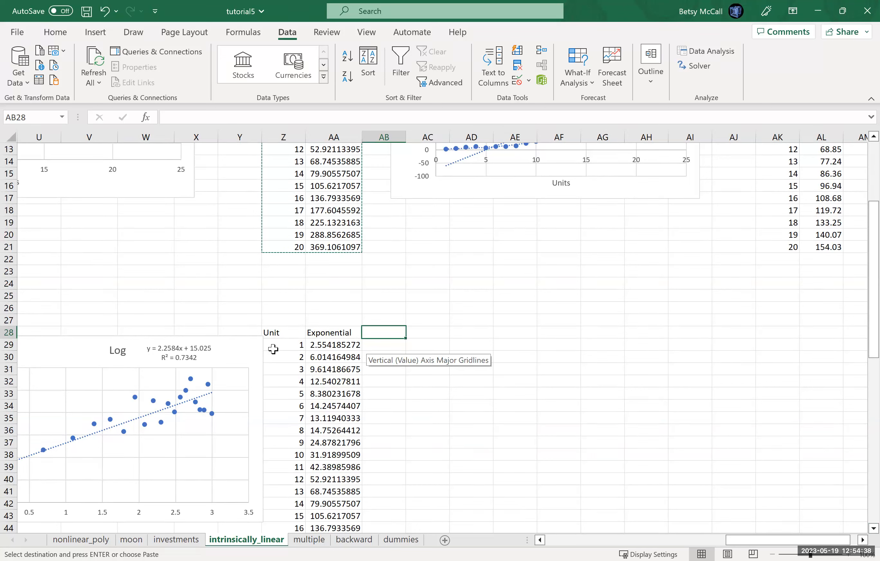
pyautogui.write('new y')
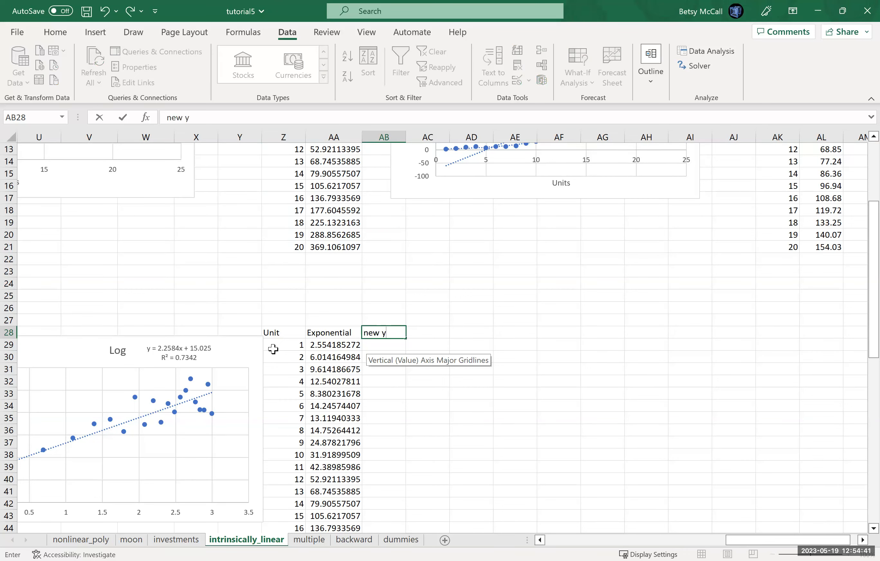
pyautogui.press('Return')
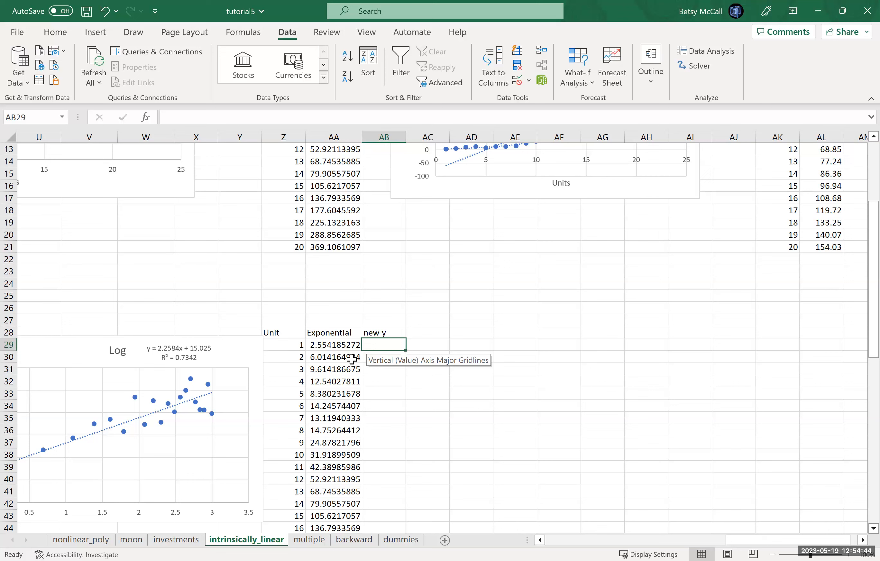
# - Enter =LN(AA29) in AB29 and fill the formula down through AB48
pyautogui.write('=')
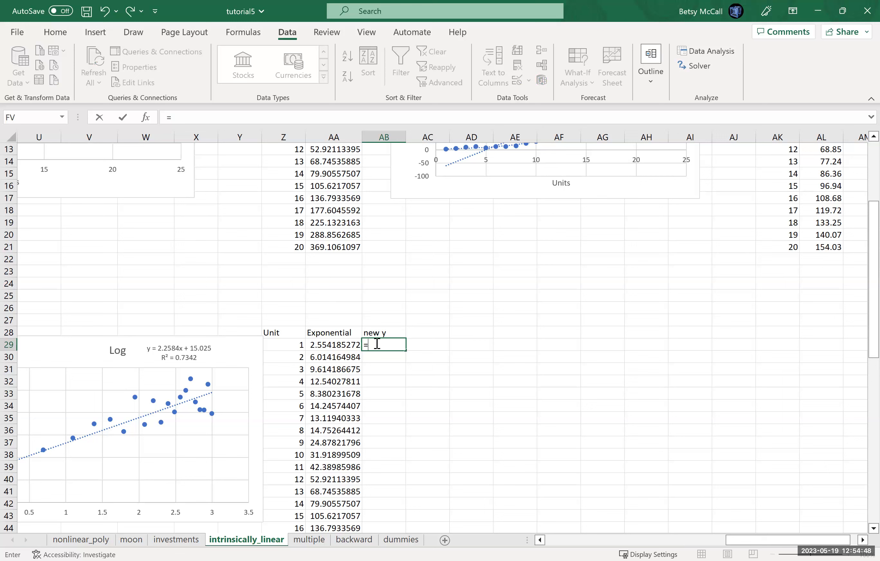
pyautogui.write('ln(')
pyautogui.click(352, 344)
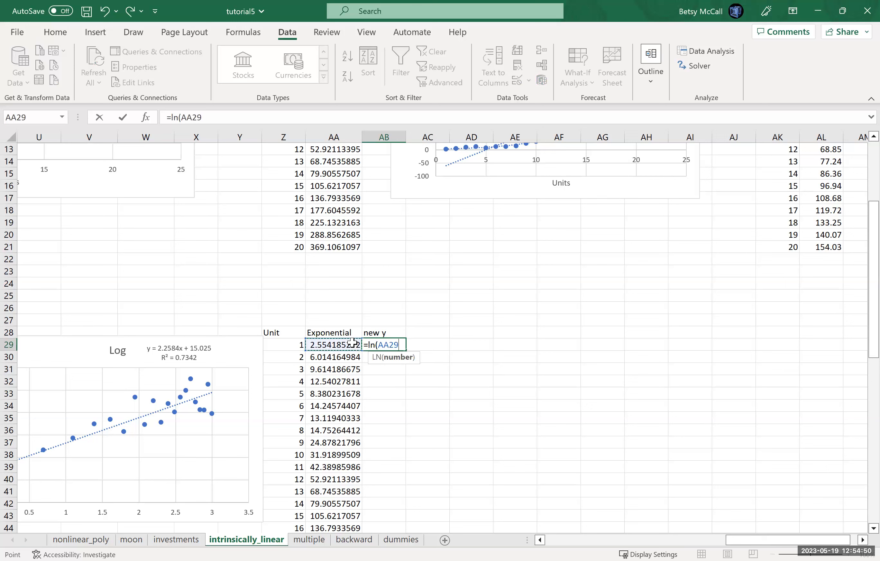
pyautogui.write(')')
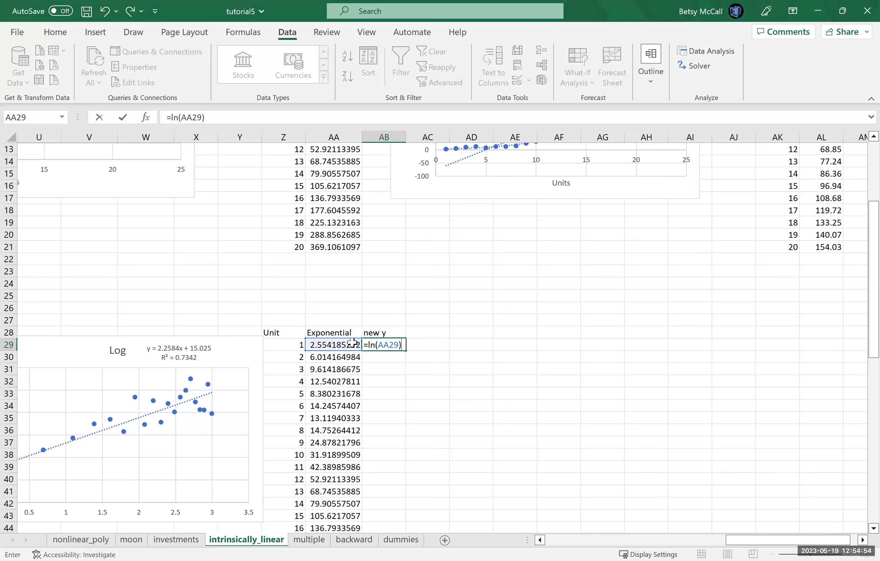
pyautogui.press('Return')
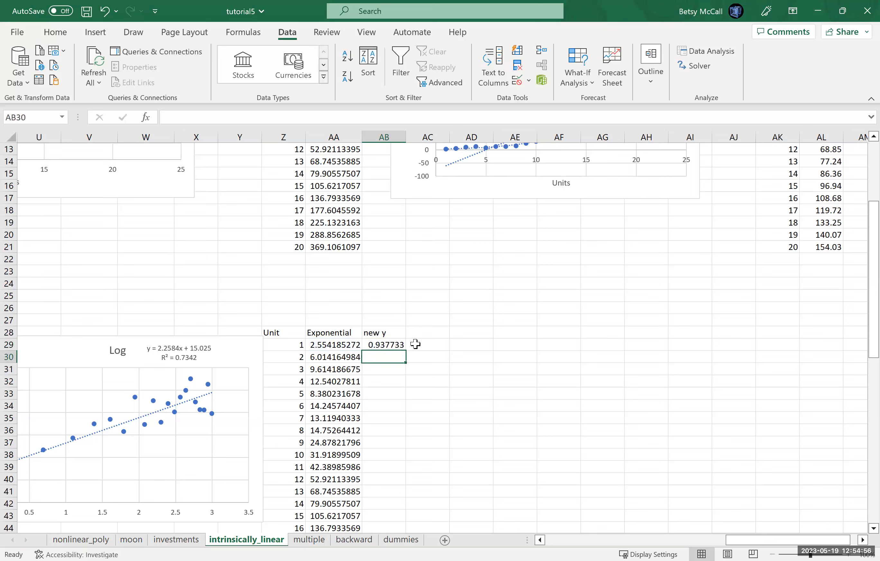
pyautogui.click(387, 345)
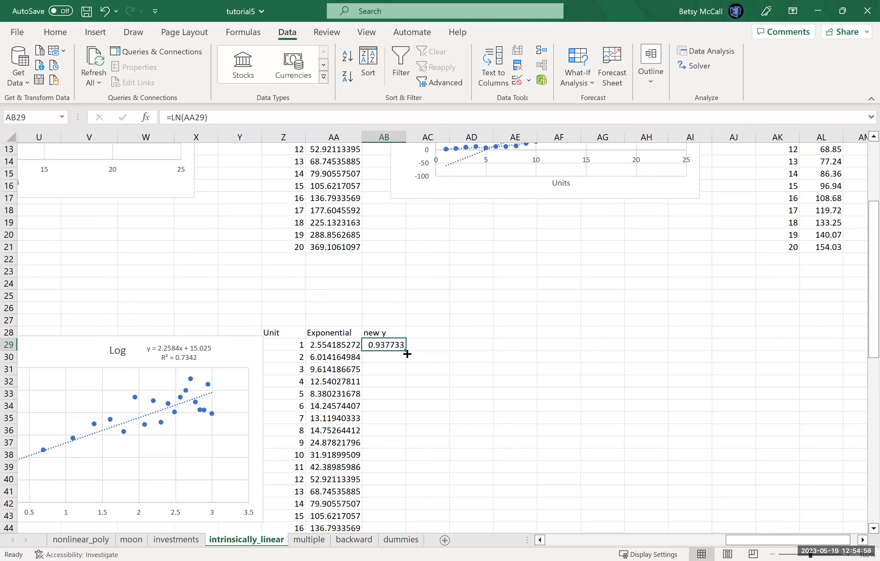
pyautogui.moveTo(405, 350); pyautogui.dragTo(400, 506)
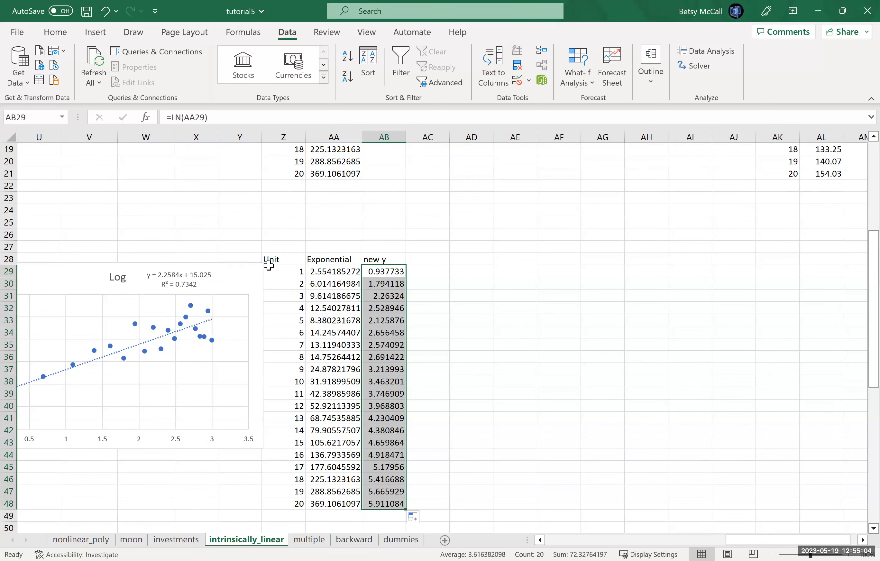
# - Insert an XY scatter chart of new y (AB28:AB48) against Unit (Z28:Z48) and place it beside the new y column
pyautogui.moveTo(281, 259); pyautogui.dragTo(288, 503)
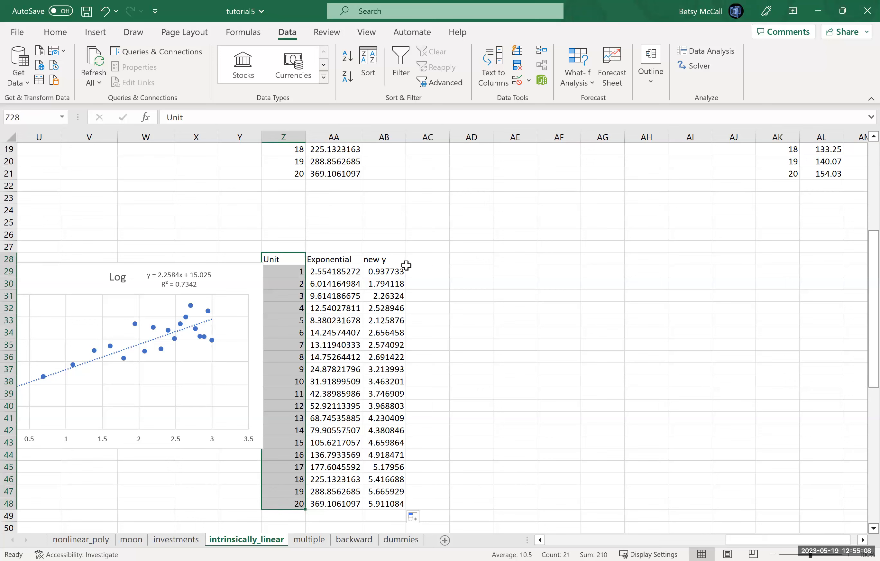
pyautogui.moveTo(384, 259); pyautogui.dragTo(384, 503)
pyautogui.click(95, 32)
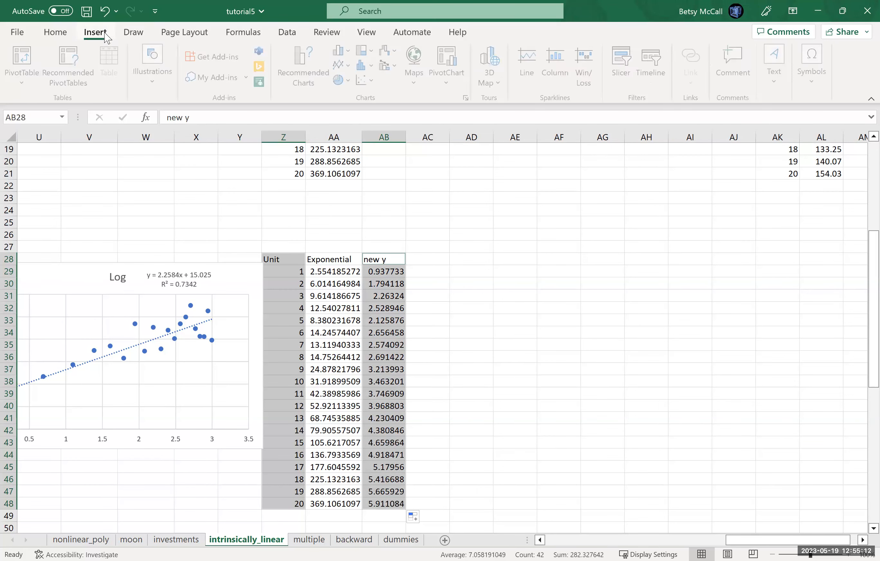
pyautogui.click(305, 68)
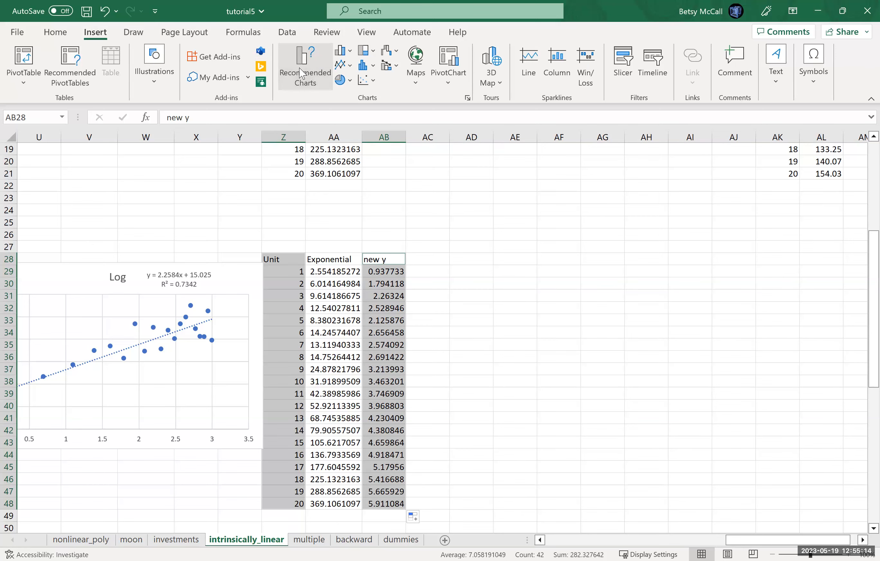
pyautogui.click(326, 114)
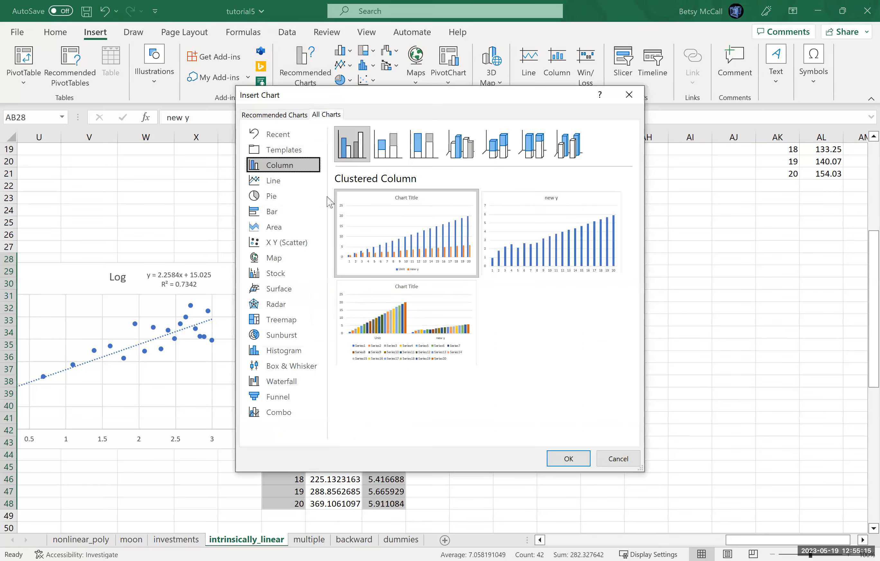
pyautogui.click(274, 254)
pyautogui.click(276, 248)
pyautogui.click(576, 255)
pyautogui.click(573, 457)
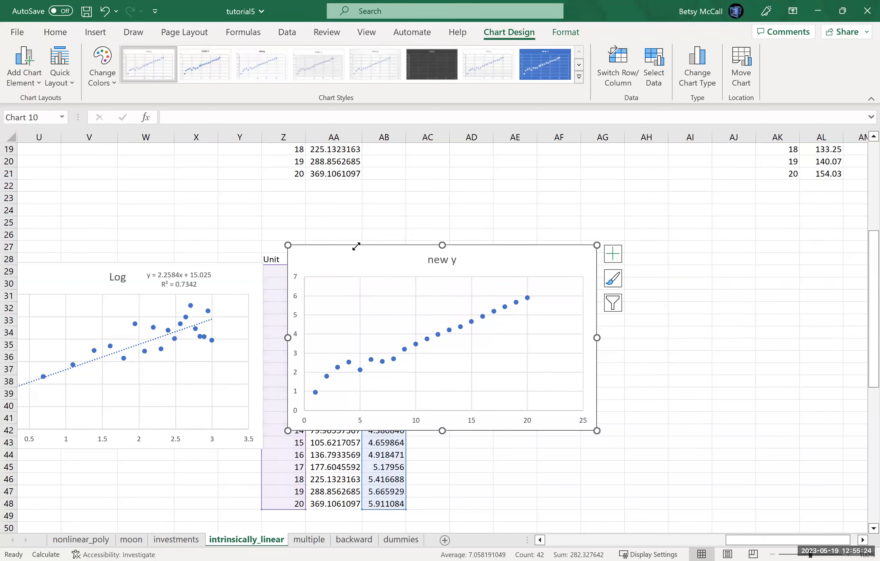
pyautogui.moveTo(355, 273); pyautogui.dragTo(441, 267)
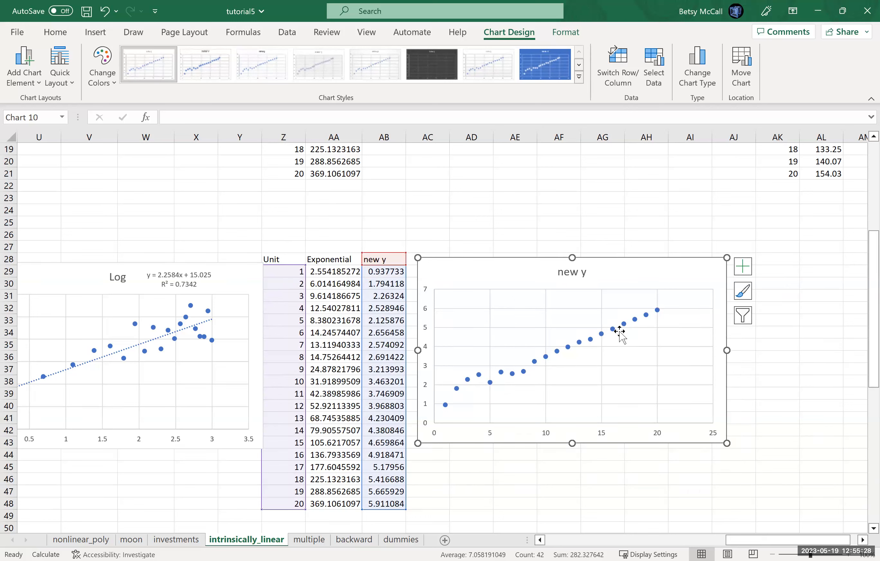
# - Add a linear trendline with its equation and R-squared value to the new y chart, and move the label beside the title
pyautogui.click(768, 377)
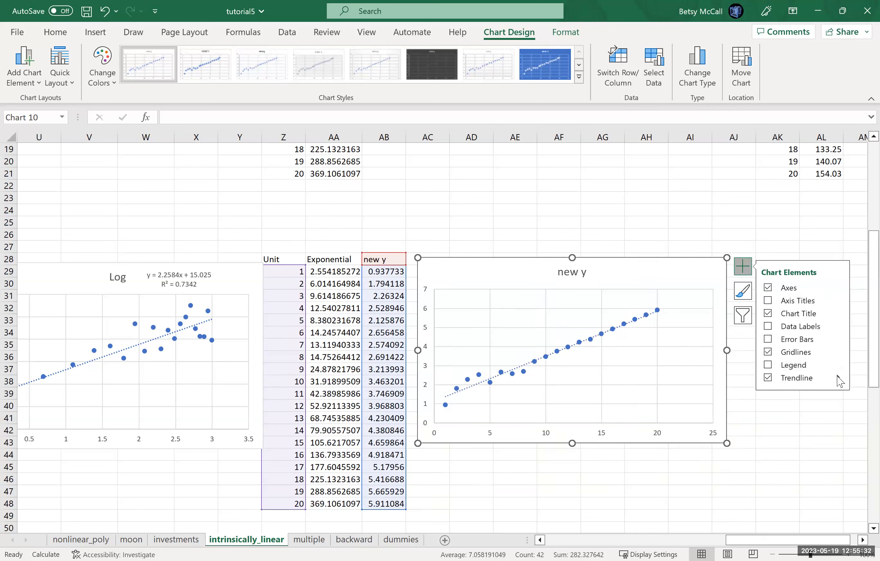
pyautogui.click(837, 377)
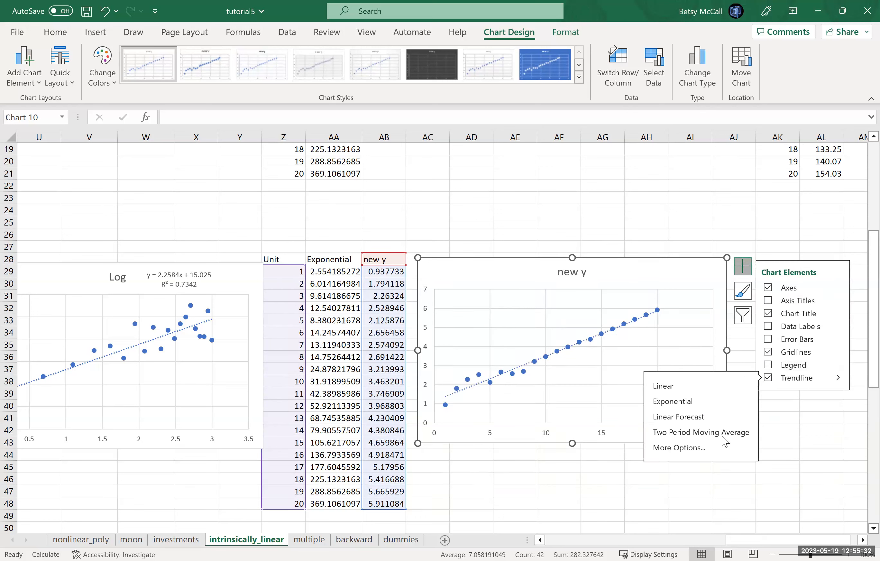
pyautogui.click(688, 448)
pyautogui.click(721, 497)
pyautogui.click(721, 515)
pyautogui.click(626, 301)
pyautogui.moveTo(626, 300); pyautogui.dragTo(636, 263)
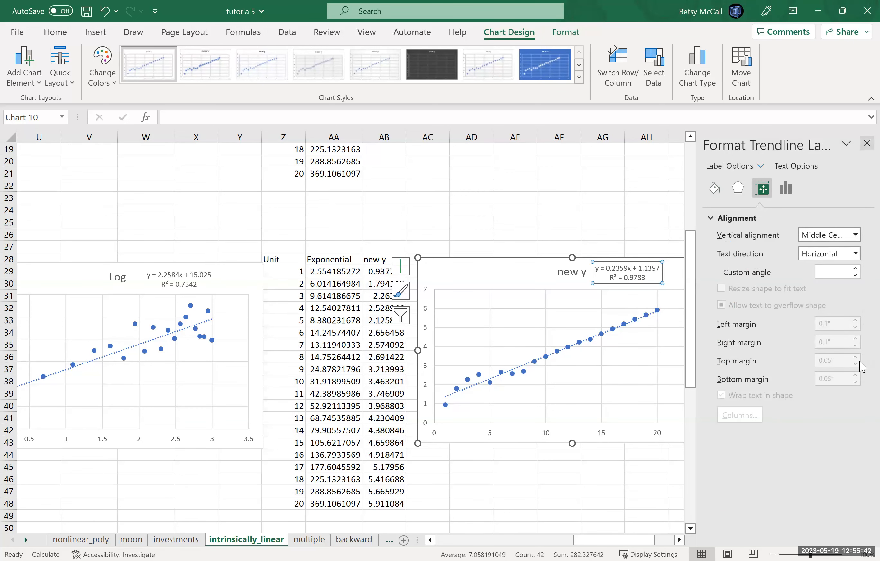
# - Calculate the exponential model's coefficient from the linearized intercept by entering =EXP(1.1397) in AE24
pyautogui.scroll(5, 863, 295)
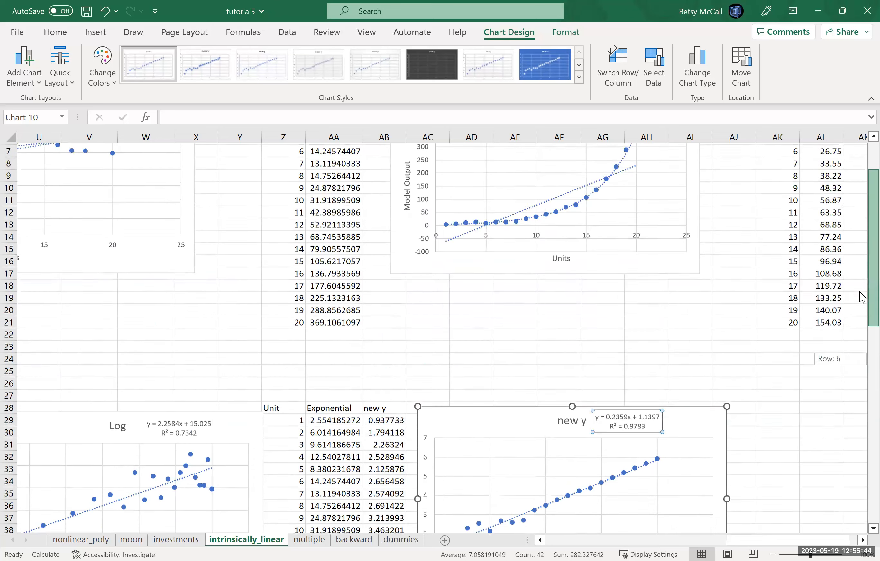
pyautogui.scroll(1, 863, 287)
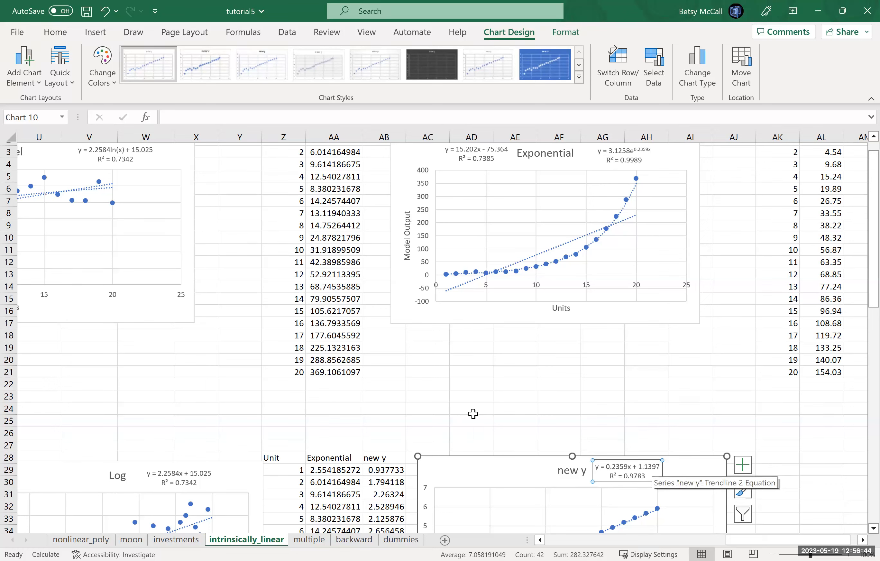
pyautogui.click(498, 405)
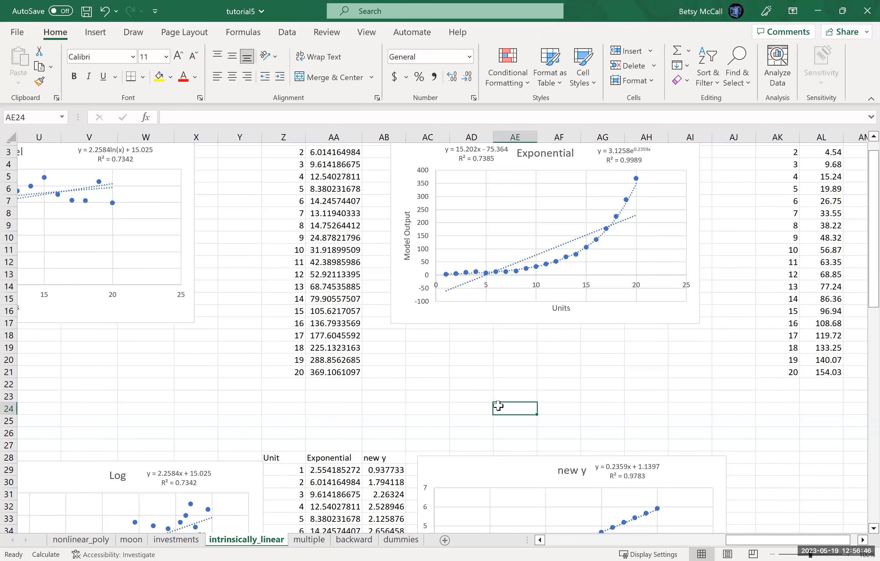
pyautogui.write('=')
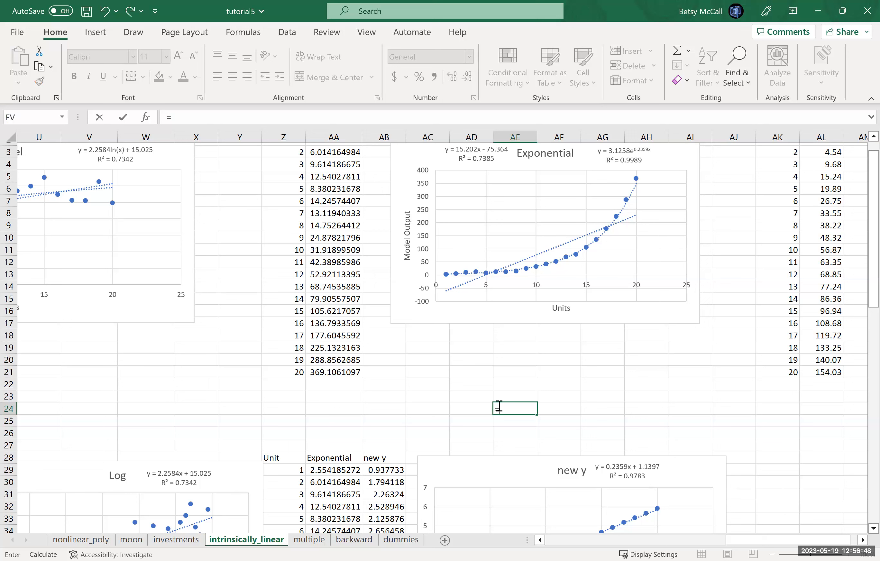
pyautogui.write('exp(1.1397')
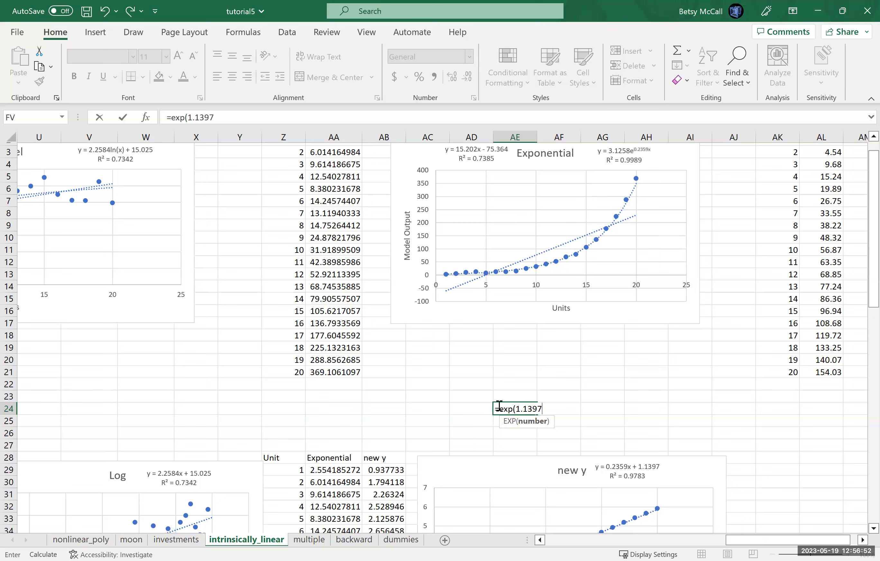
pyautogui.write(')')
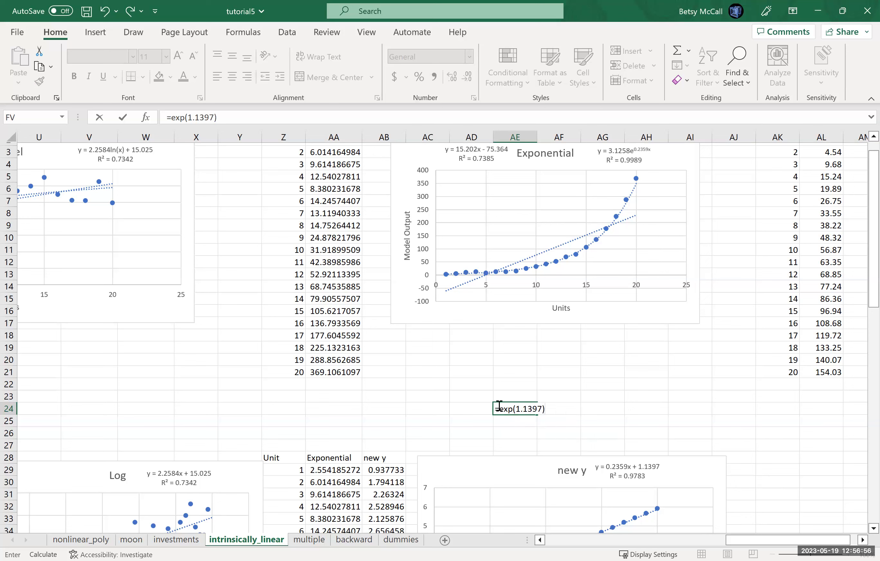
pyautogui.press('Return')
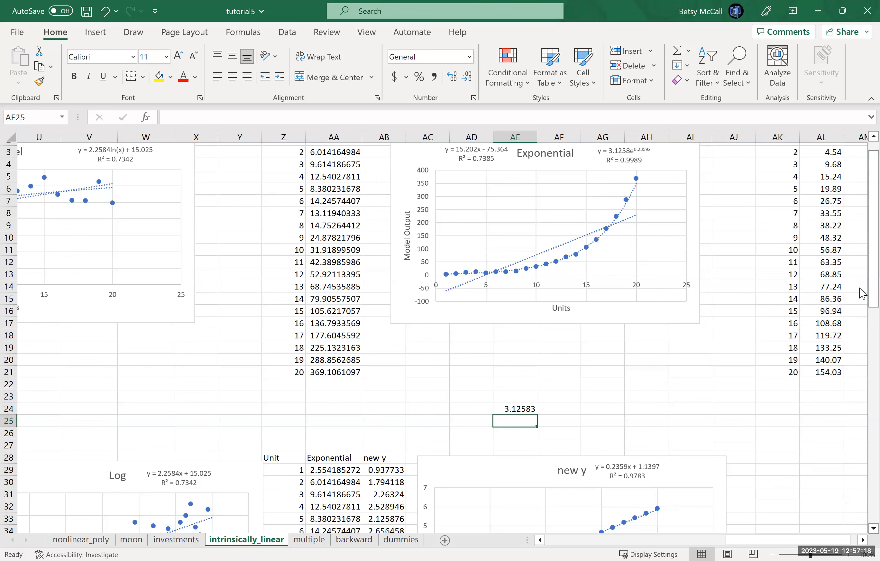
# - Set up a Regression analysis with new y (AB28:AB48) as the Y range and Unit (Z28:Z48) as the X range
pyautogui.moveTo(863, 354); pyautogui.dragTo(862, 398)
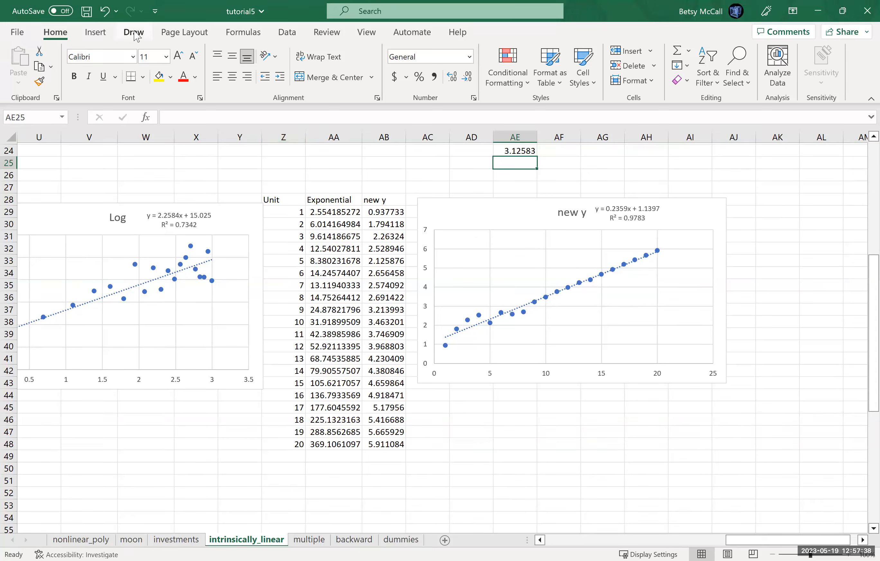
pyautogui.click(286, 32)
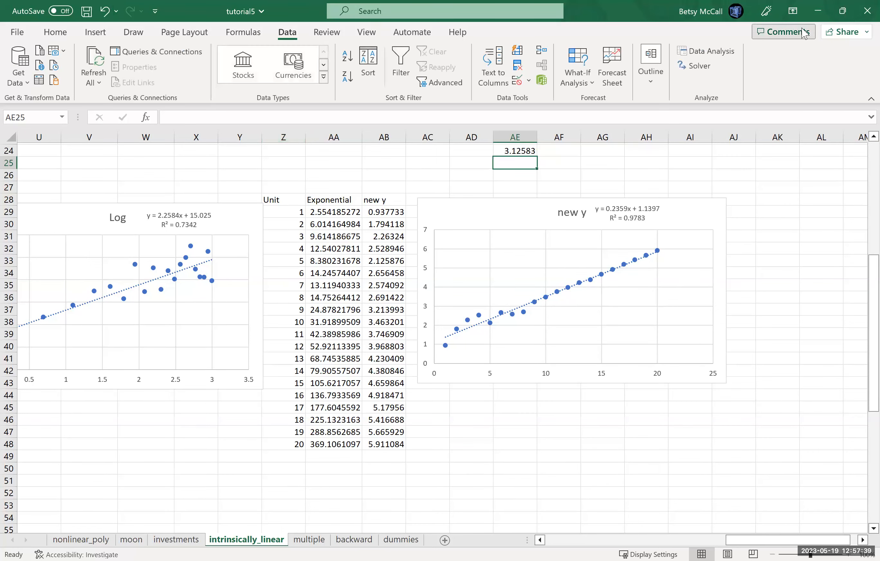
pyautogui.click(707, 52)
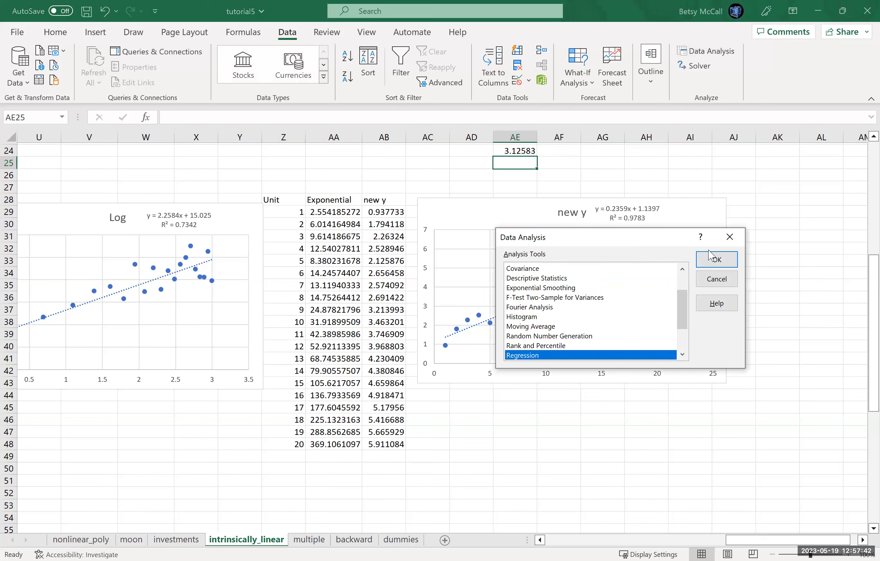
pyautogui.click(710, 257)
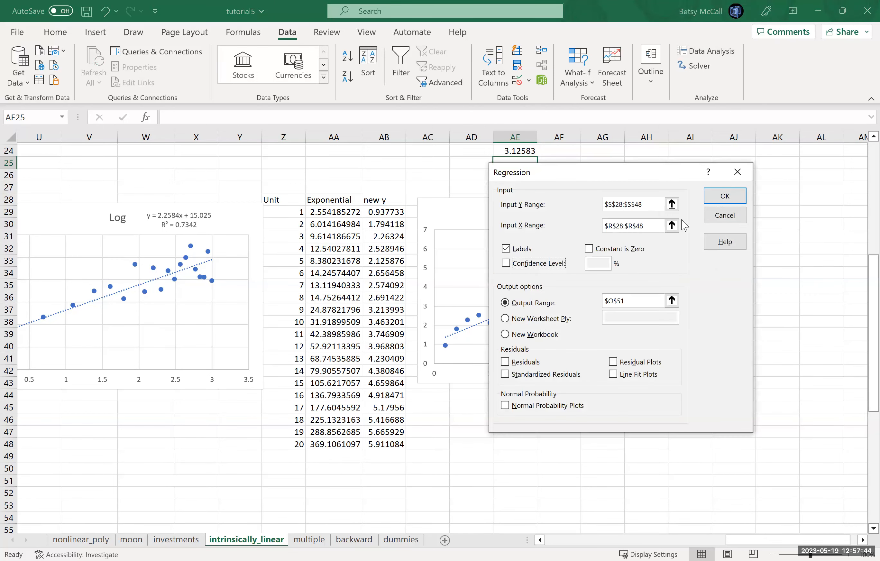
pyautogui.click(672, 225)
pyautogui.click(462, 201)
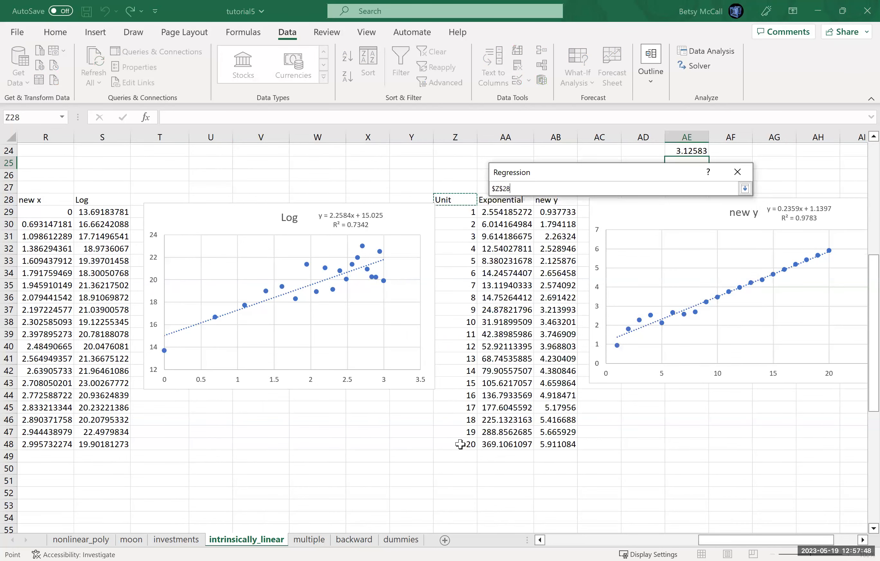
pyautogui.hotkey('ctrl', 'shift', 'Down')
pyautogui.click(744, 189)
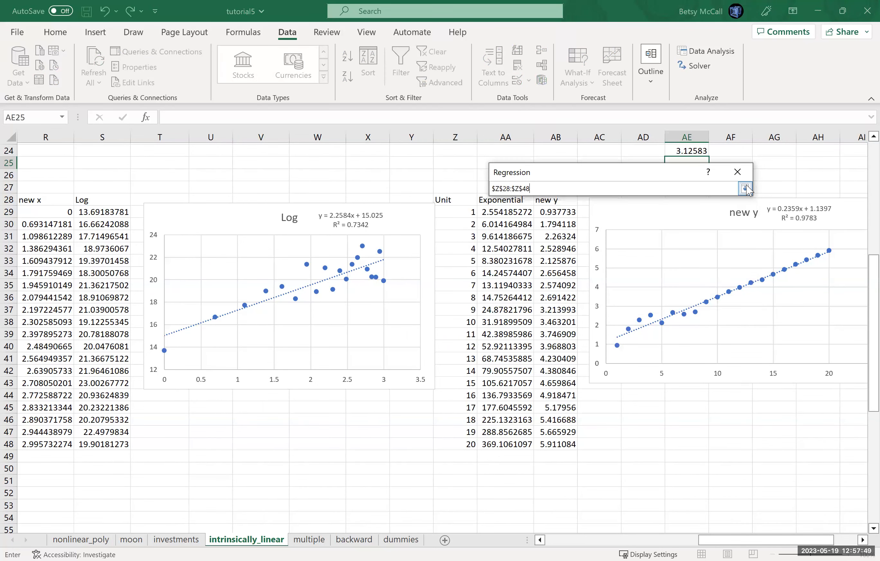
pyautogui.click(671, 203)
pyautogui.click(551, 204)
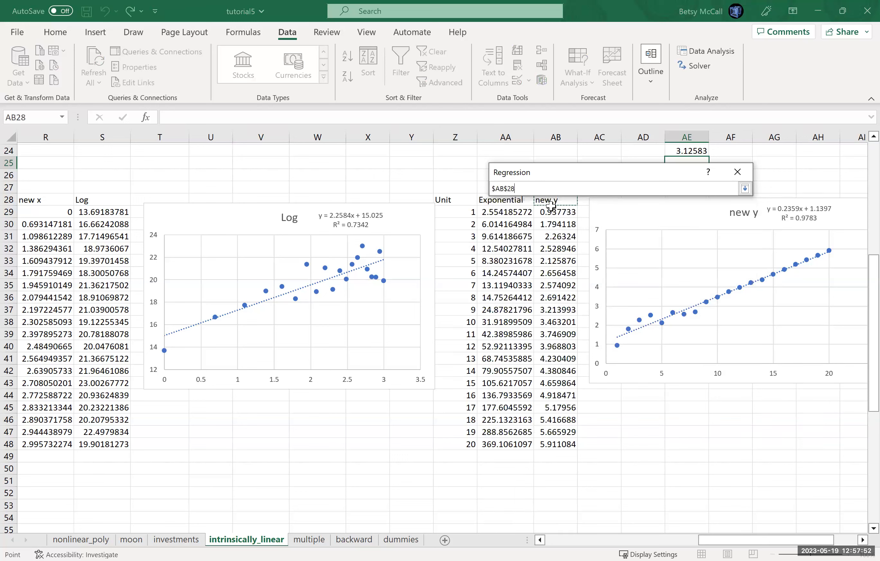
pyautogui.hotkey('ctrl', 'shift', 'Down')
pyautogui.click(744, 189)
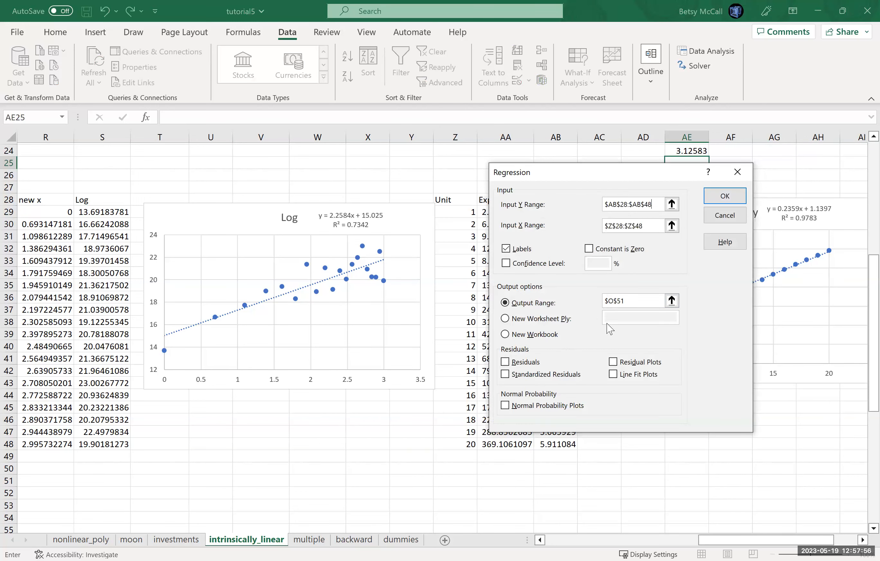
# - Set the regression's output range to Z50, include residuals and residual plots, and run the analysis
pyautogui.click(670, 303)
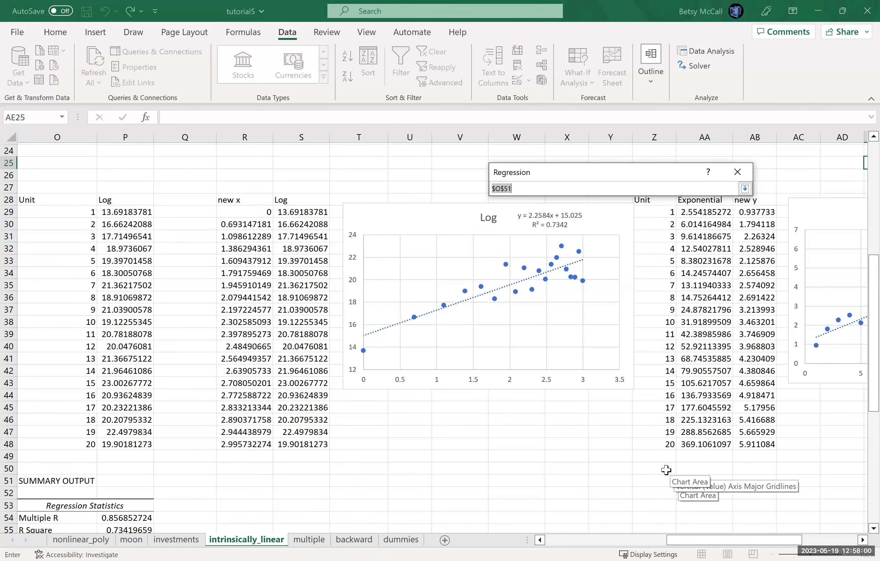
pyautogui.click(666, 470)
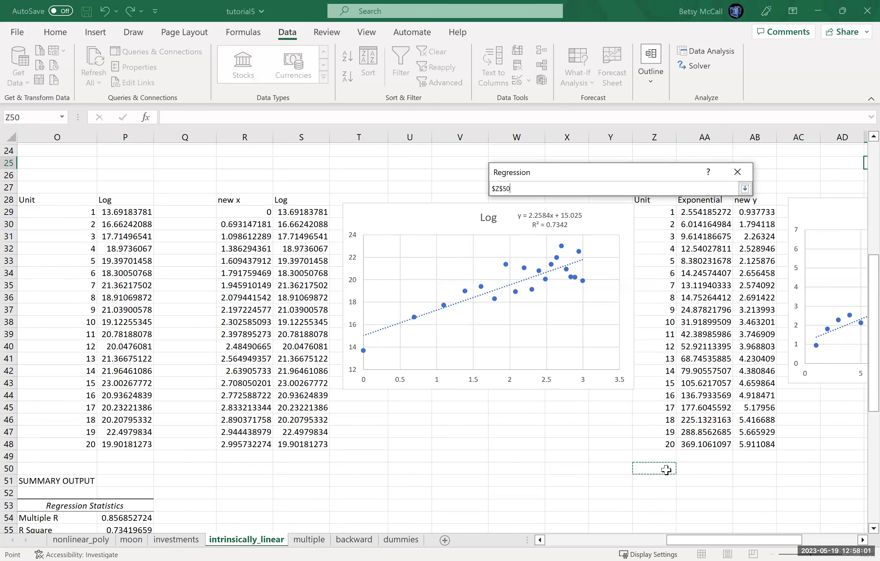
pyautogui.click(745, 189)
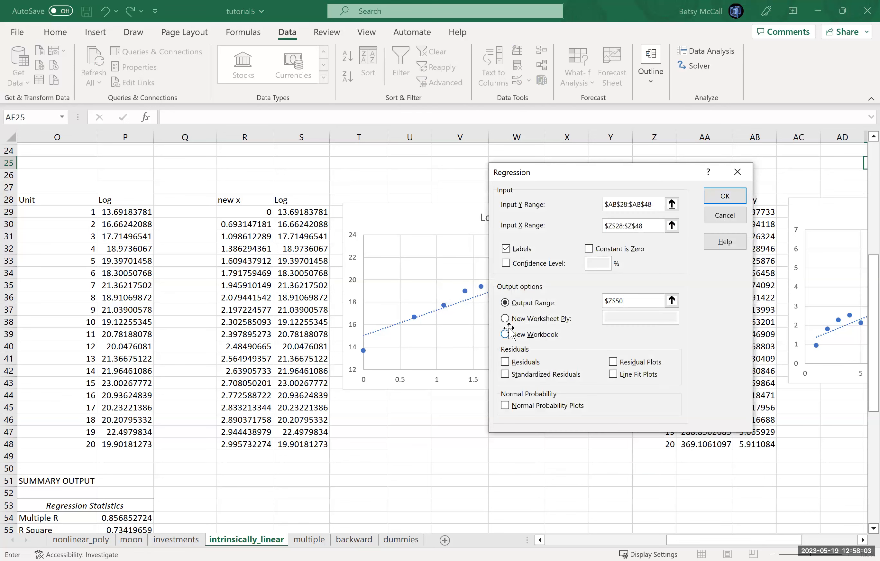
pyautogui.click(505, 362)
pyautogui.click(614, 363)
pyautogui.click(718, 195)
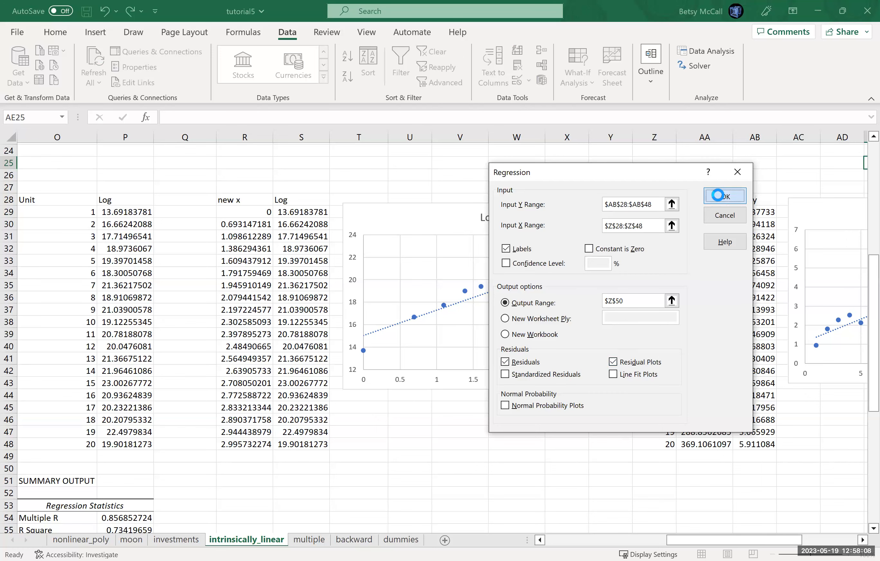
# - Autofit the widths of columns Z through AH that hold the new regression output
pyautogui.moveTo(753, 541); pyautogui.dragTo(803, 541)
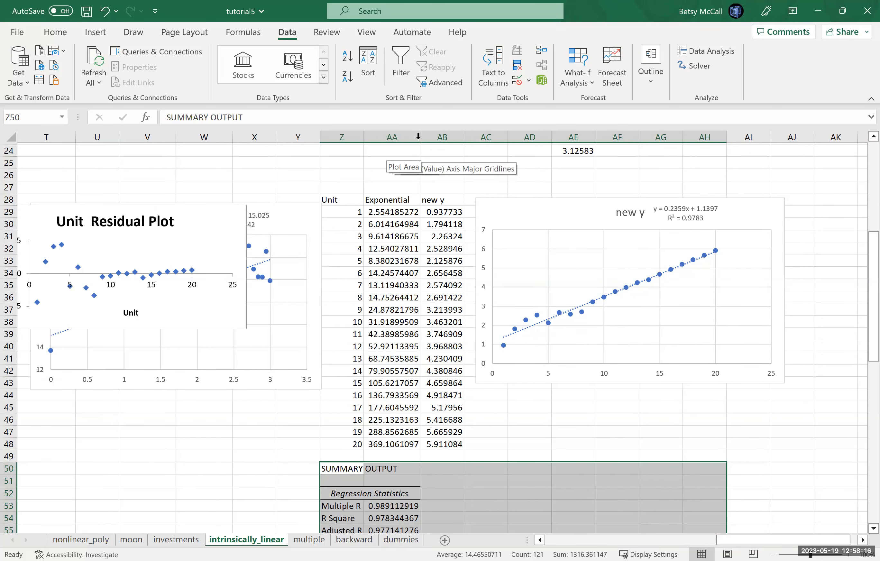
pyautogui.doubleClick(460, 137)
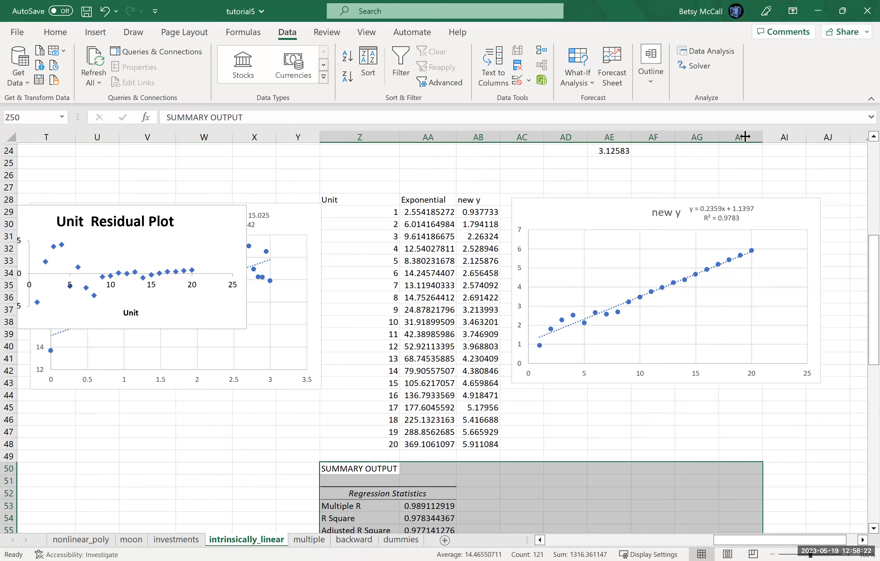
pyautogui.doubleClick(762, 137)
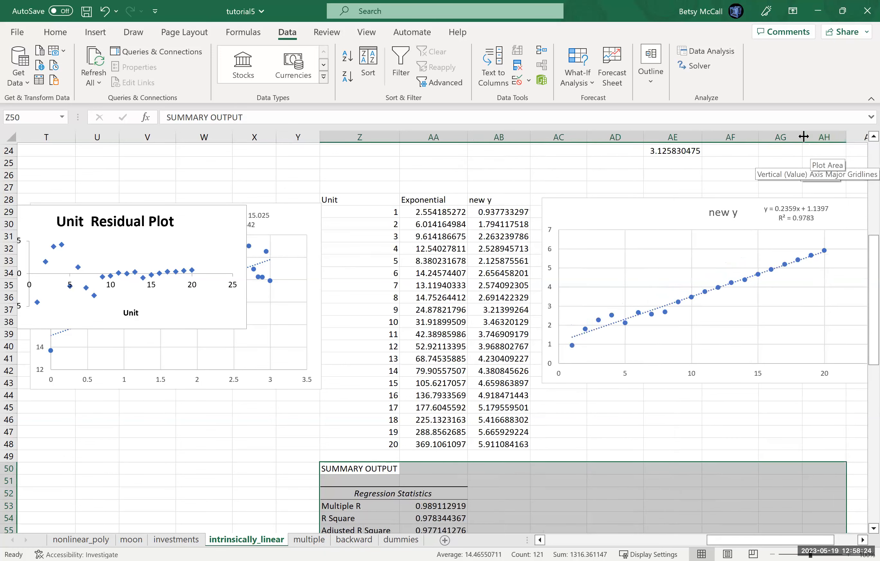
pyautogui.doubleClick(858, 139)
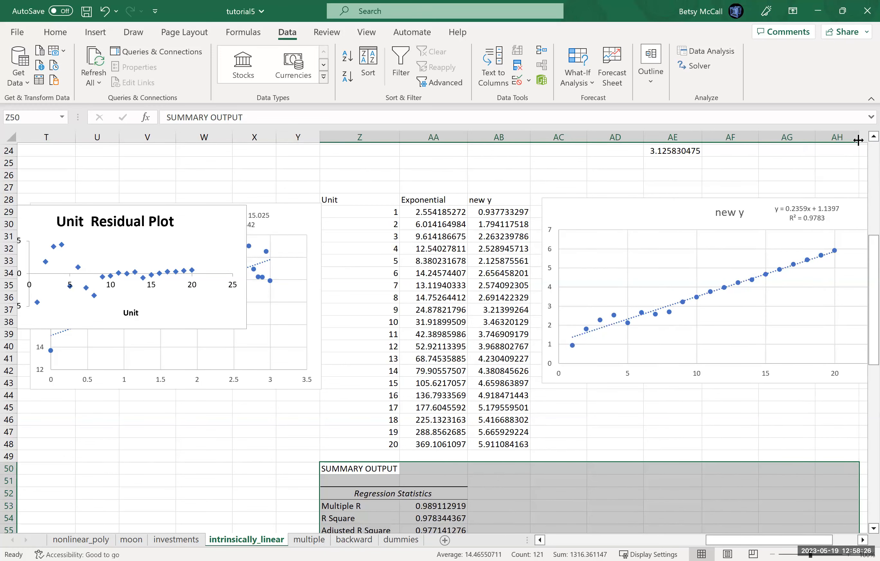
# - Examine the new regression's summary statistics, ANOVA and coefficients, and review the reciprocal and exponential data and charts
pyautogui.moveTo(864, 263); pyautogui.dragTo(862, 379)
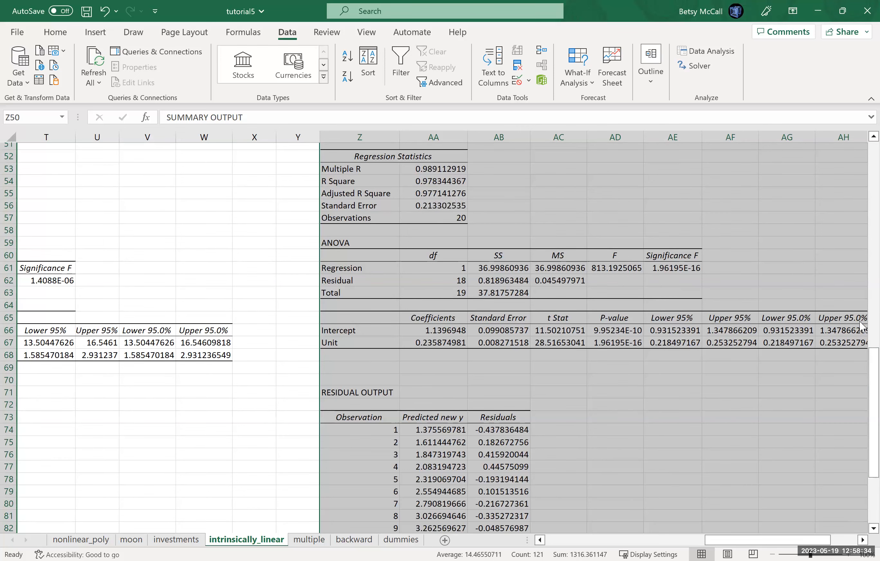
pyautogui.scroll(9, 860, 283)
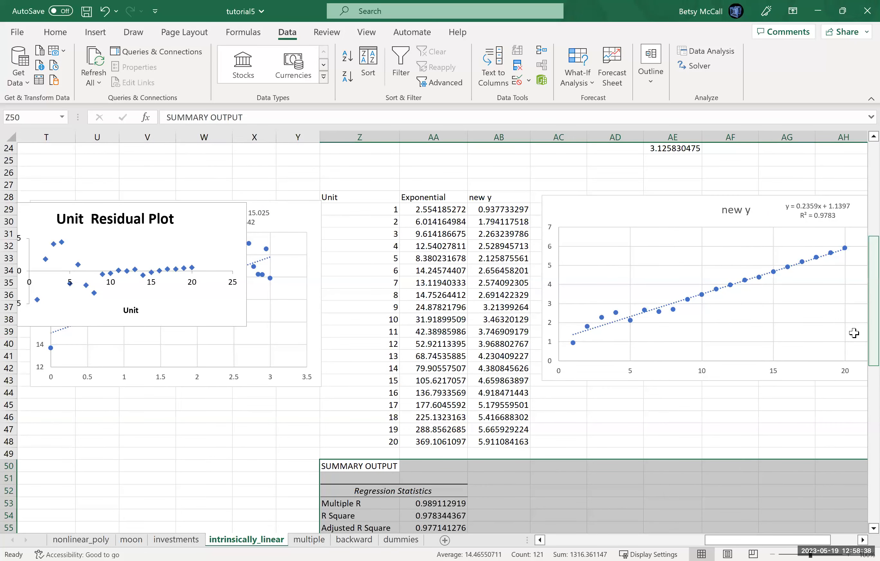
pyautogui.scroll(-5, 853, 334)
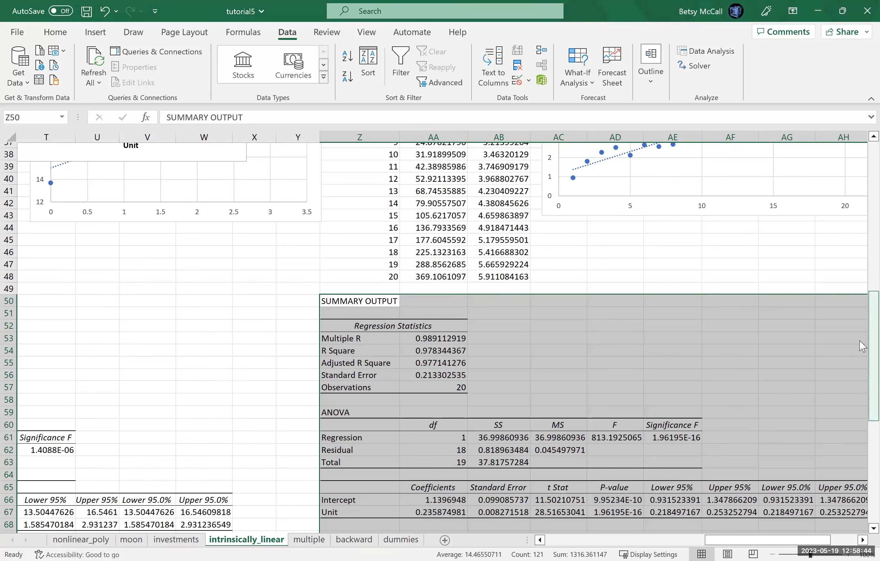
pyautogui.moveTo(859, 341)
pyautogui.mouseDown()
pyautogui.moveTo(860, 358)
pyautogui.moveTo(859, 350)
pyautogui.mouseUp()
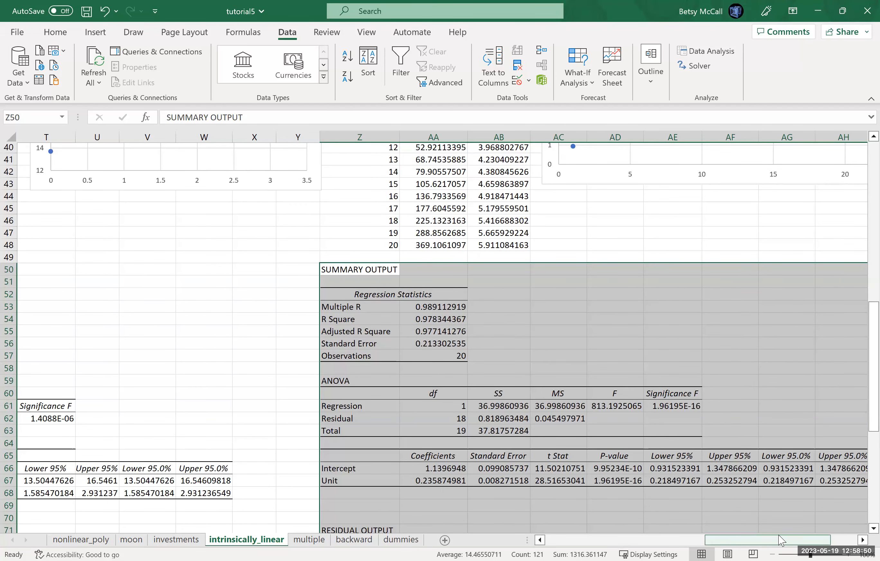
pyautogui.moveTo(778, 536); pyautogui.dragTo(806, 537)
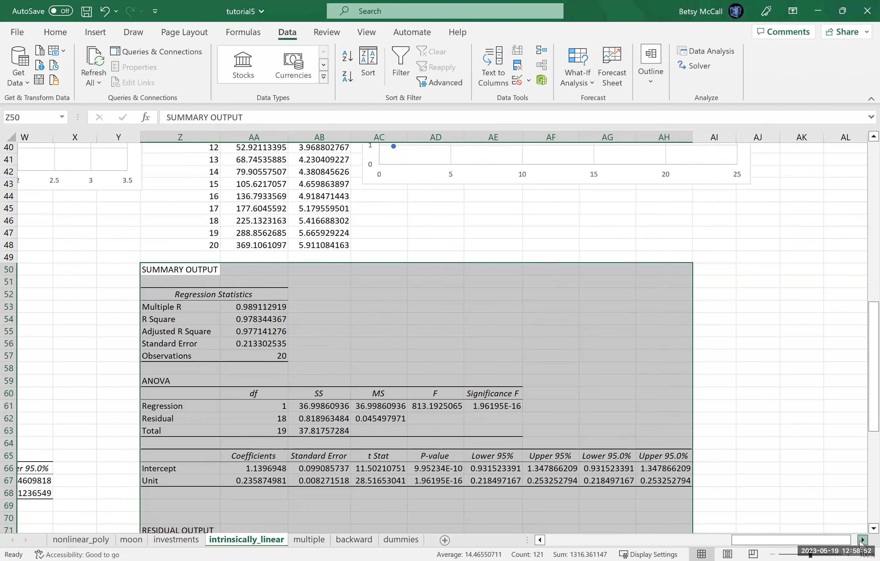
pyautogui.moveTo(767, 541); pyautogui.dragTo(555, 543)
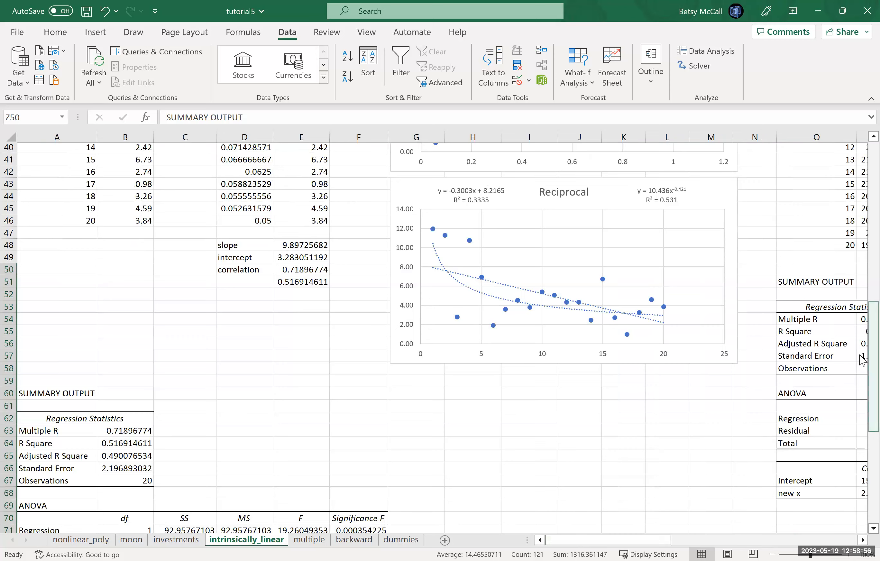
pyautogui.scroll(13, 861, 259)
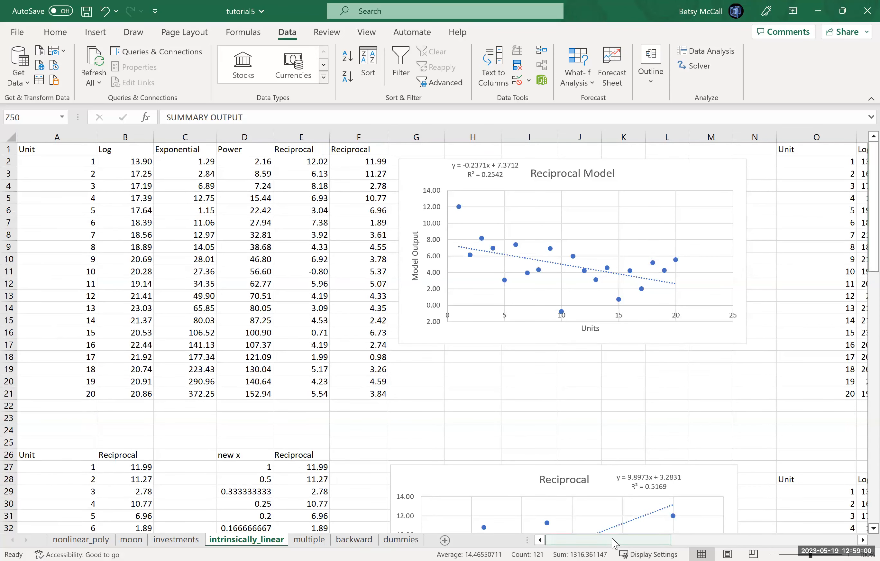
pyautogui.moveTo(612, 543); pyautogui.dragTo(860, 527)
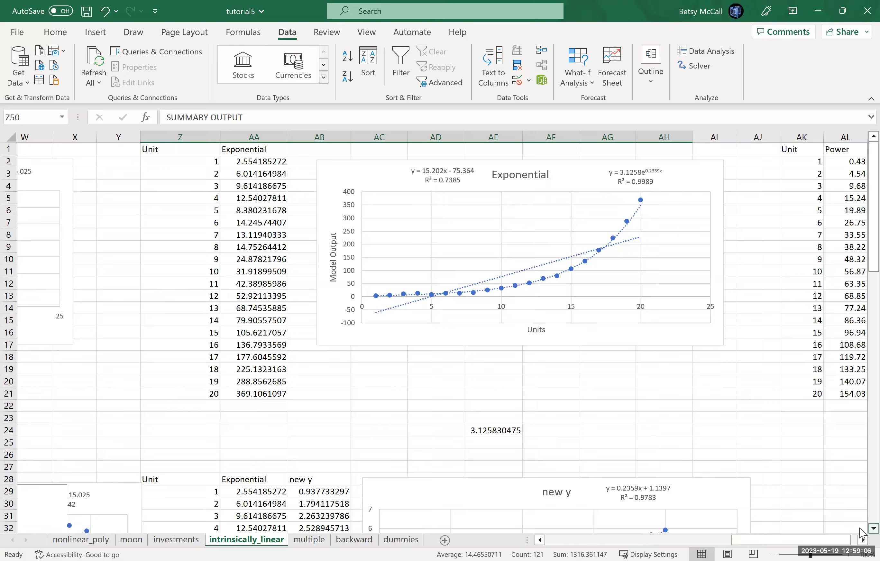
# - Move the Unit Residual Plot below the new y chart beside the summary output, and enlarge it to about rows 45–59
pyautogui.scroll(-6, 861, 533)
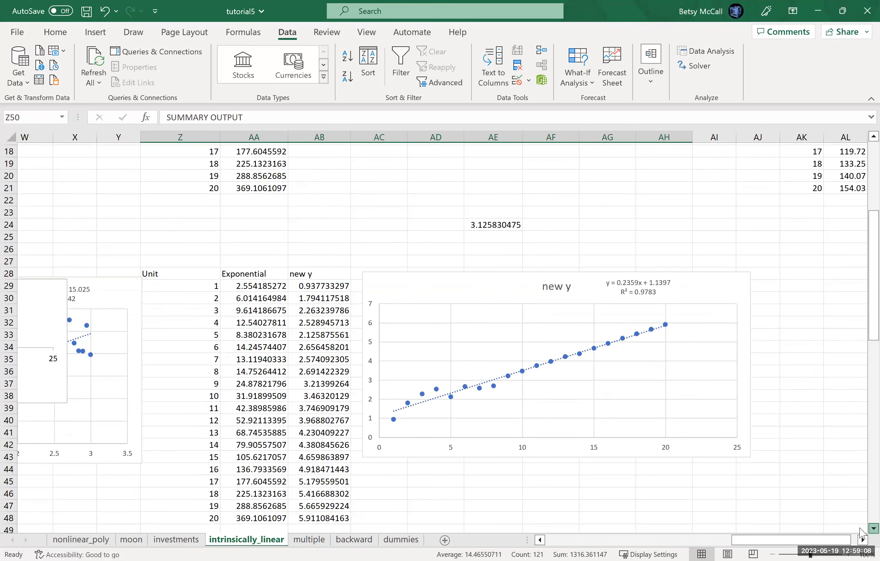
pyautogui.moveTo(50, 377); pyautogui.dragTo(667, 507)
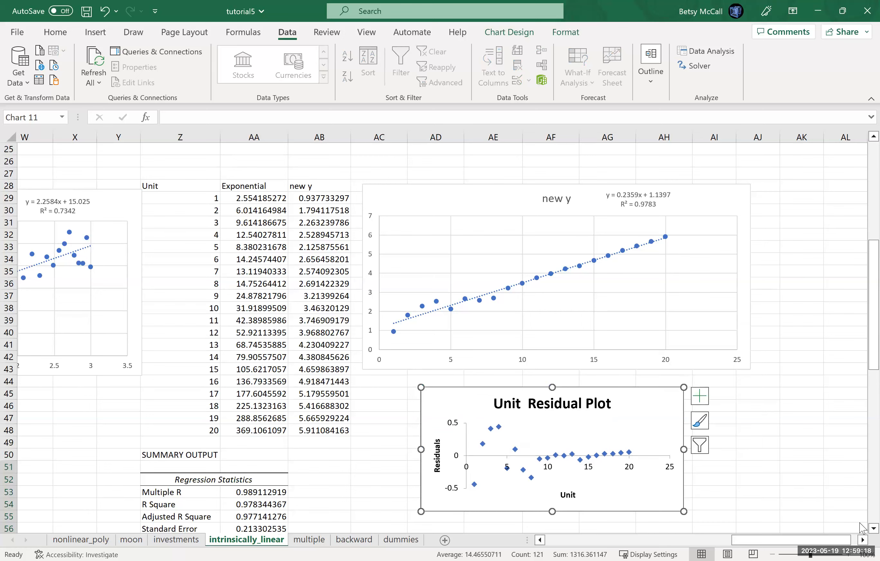
pyautogui.scroll(-3, 693, 422)
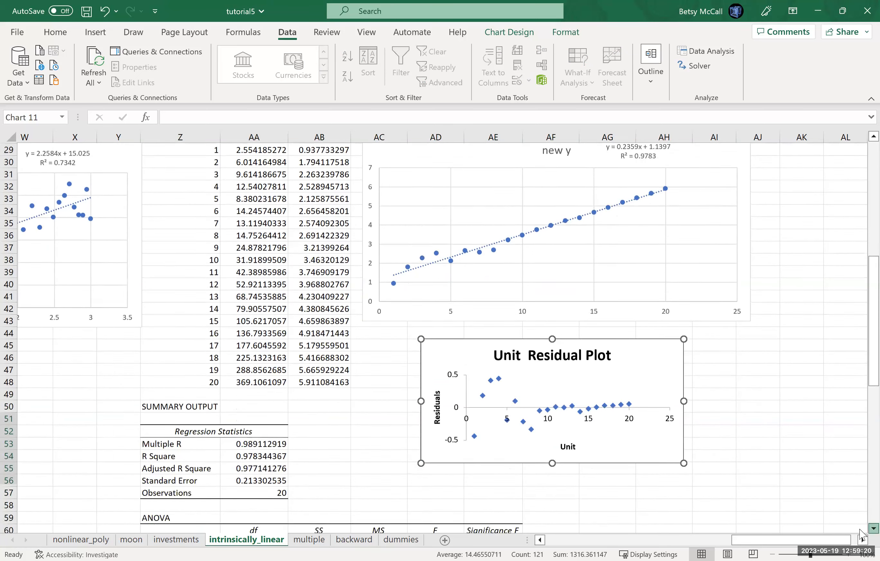
pyautogui.moveTo(683, 402); pyautogui.dragTo(748, 457)
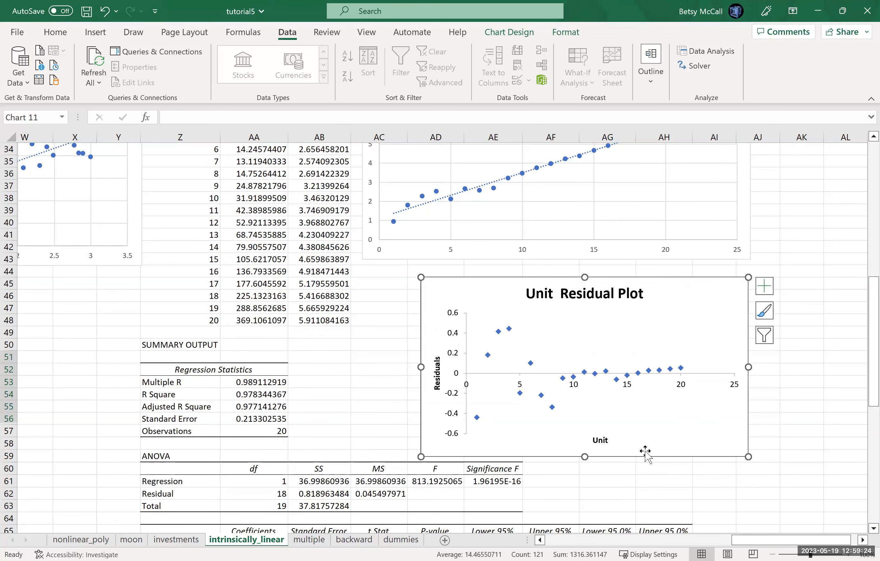
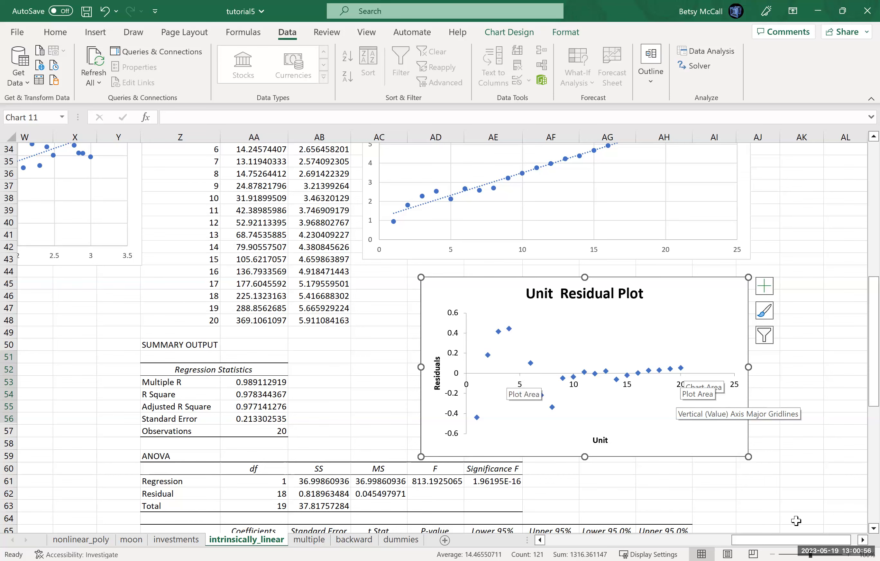
# - Copy the Unit and Power table in AK1:AL21 and paste it at AK28
pyautogui.click(862, 540)
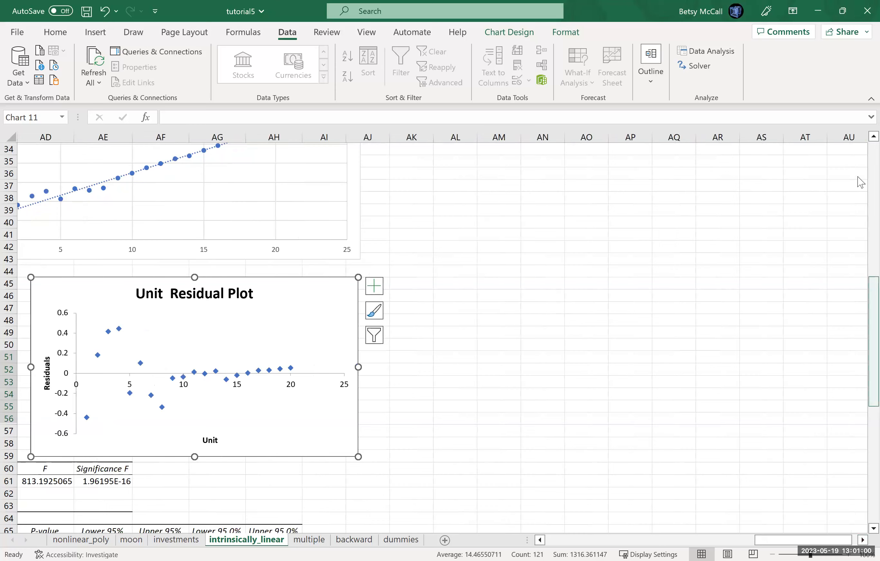
pyautogui.click(863, 174)
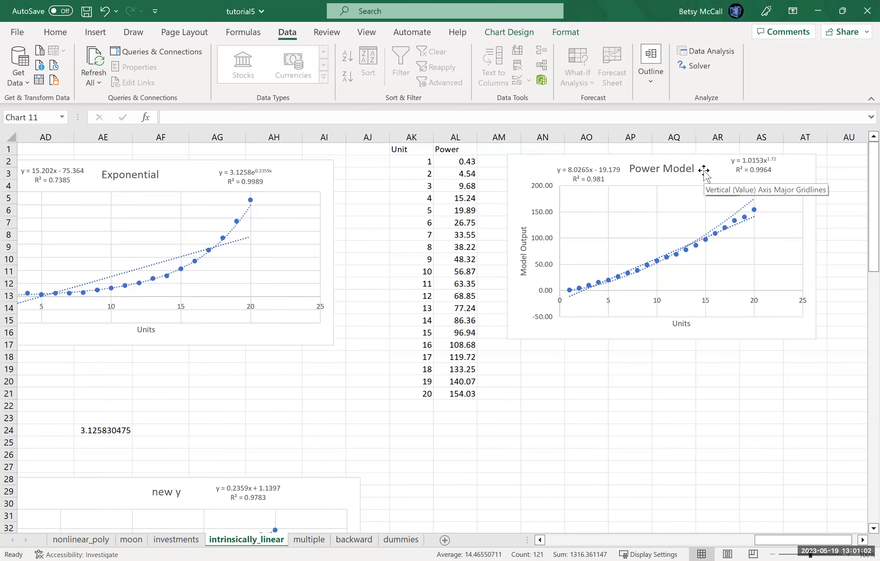
pyautogui.moveTo(408, 150); pyautogui.dragTo(464, 392)
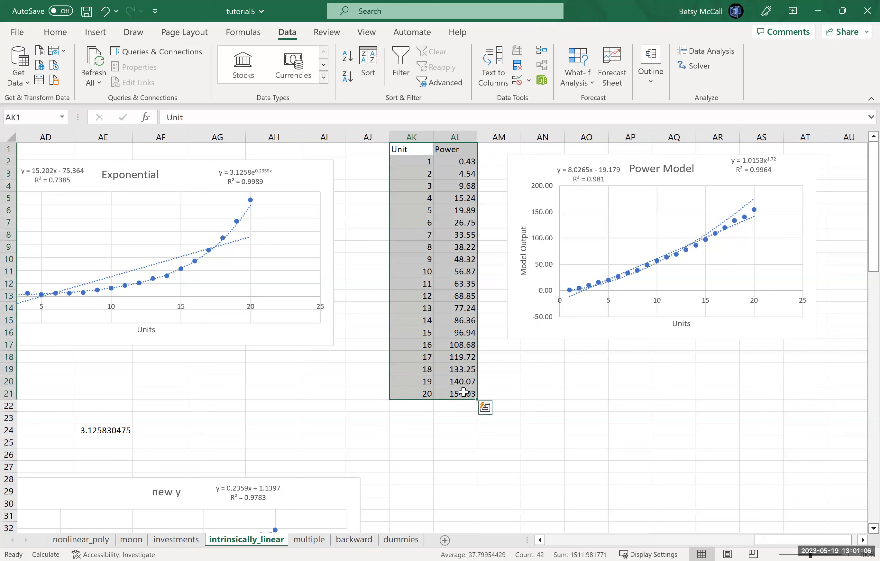
pyautogui.hotkey('ctrl', 'c')
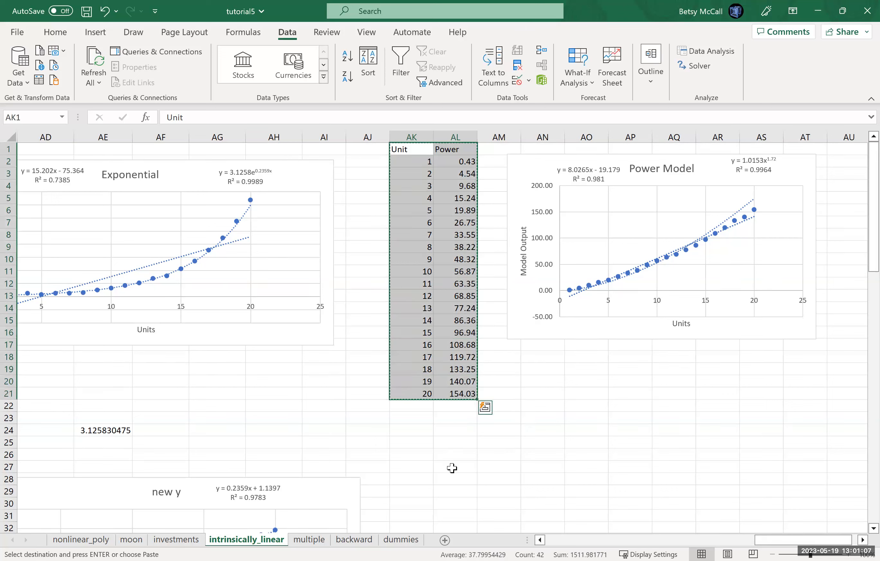
pyautogui.click(401, 481)
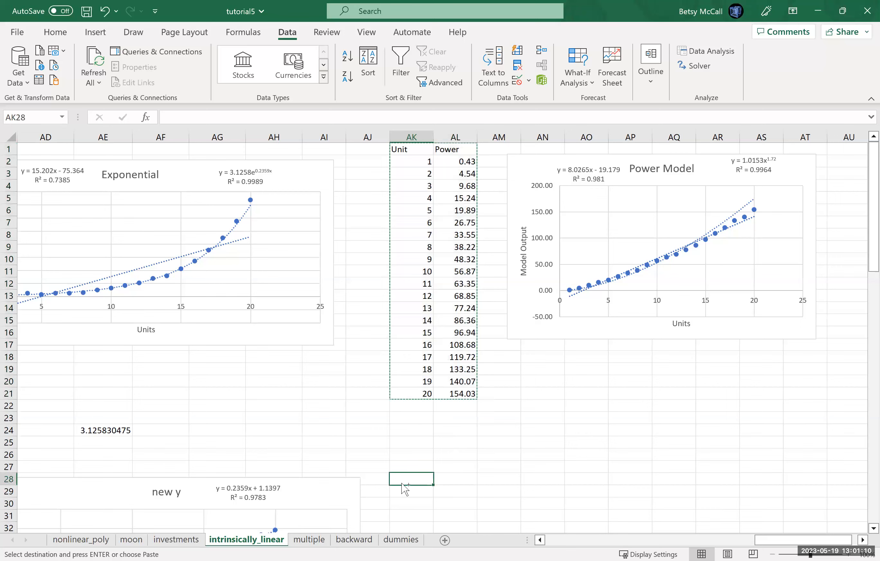
pyautogui.hotkey('ctrl', 'v')
# - Enter the headings "new x" in AN28 and "new y" in AO28, beside the copied power data
pyautogui.click(873, 529)
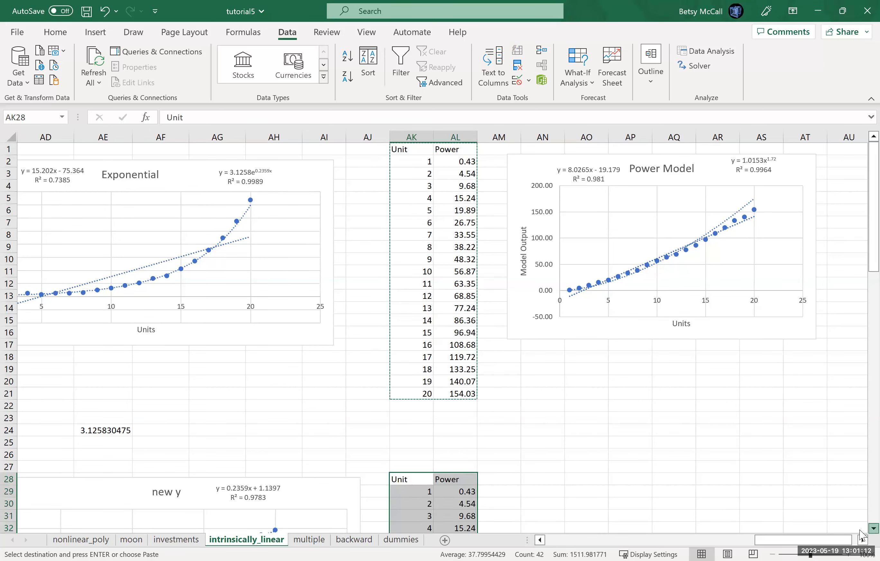
pyautogui.scroll(-4, 536, 312)
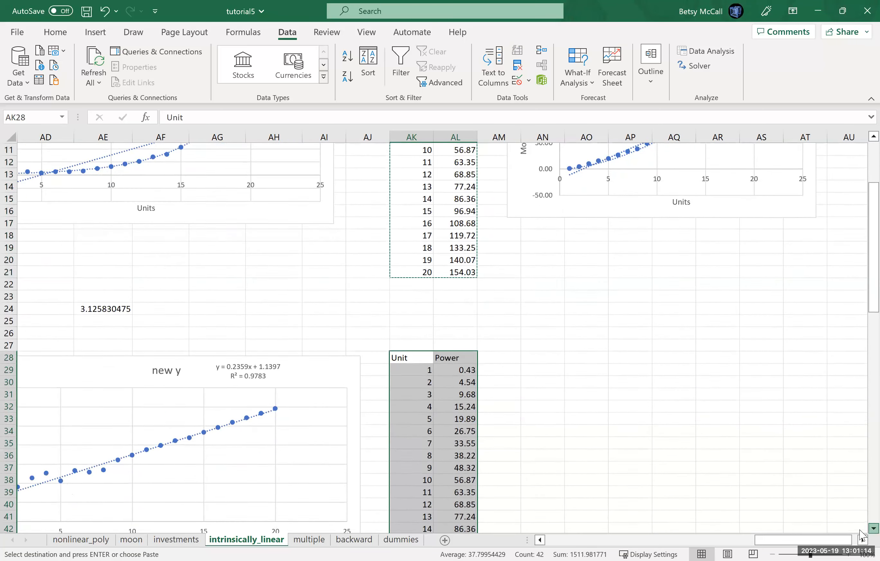
pyautogui.click(539, 324)
pyautogui.press('Escape')
pyautogui.write('new x')
pyautogui.press('Tab')
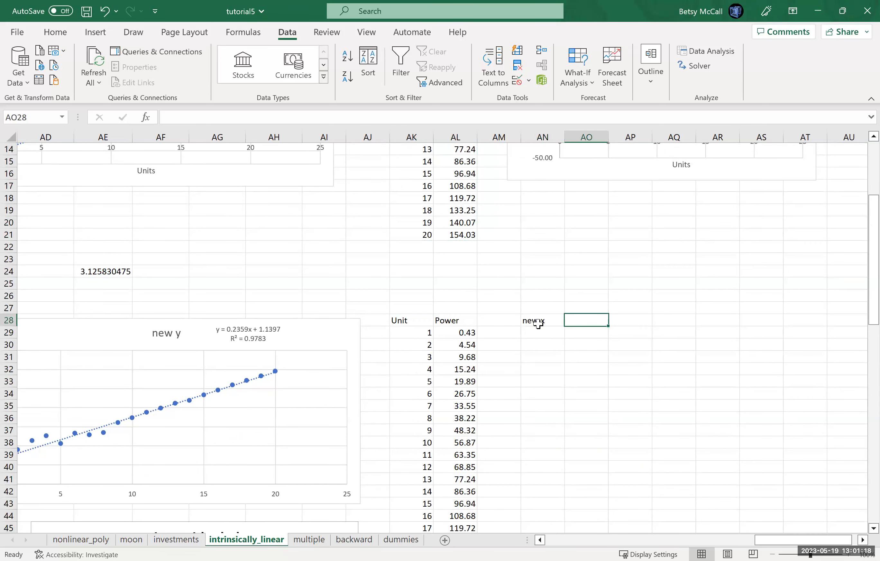
pyautogui.write('new y')
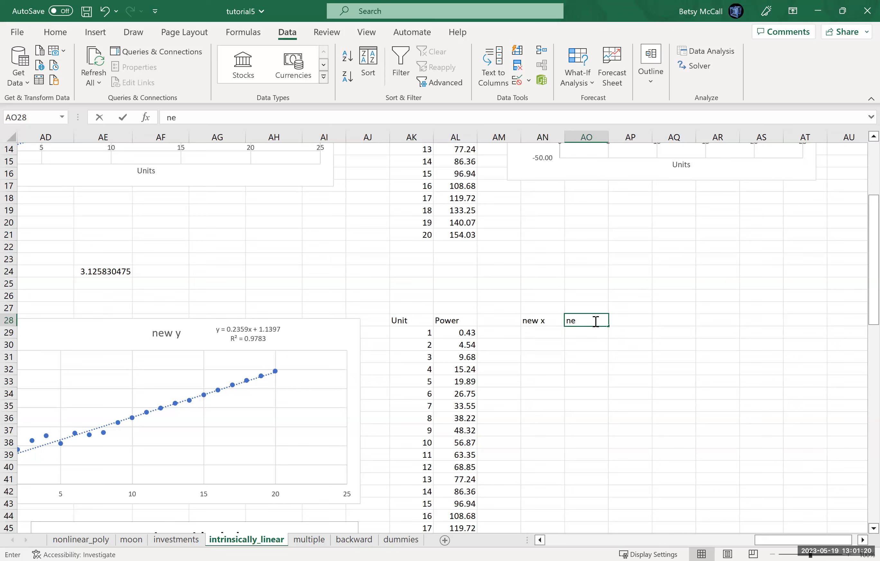
# - Calculate the natural log of the Unit value AK29 in AN29 and fill the formula down to AN48
pyautogui.click(543, 332)
pyautogui.write('=')
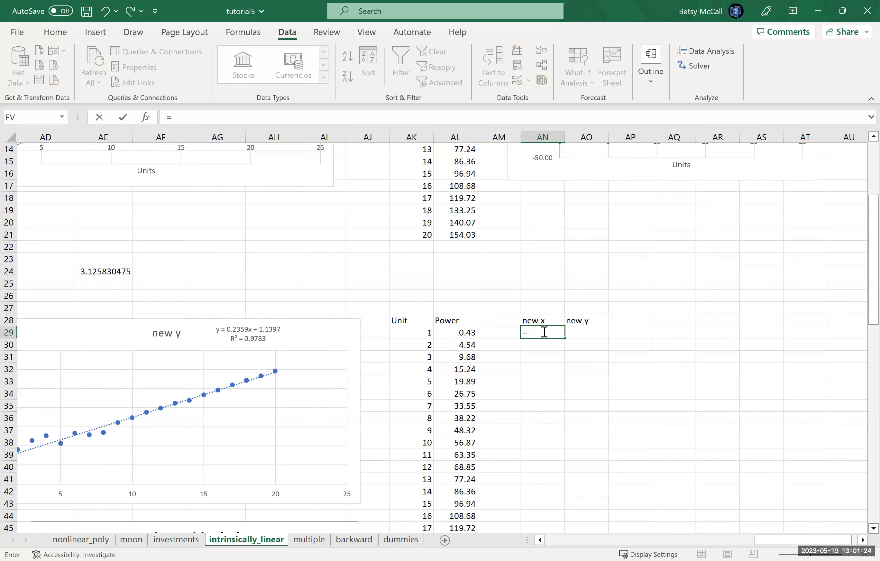
pyautogui.write('ln')
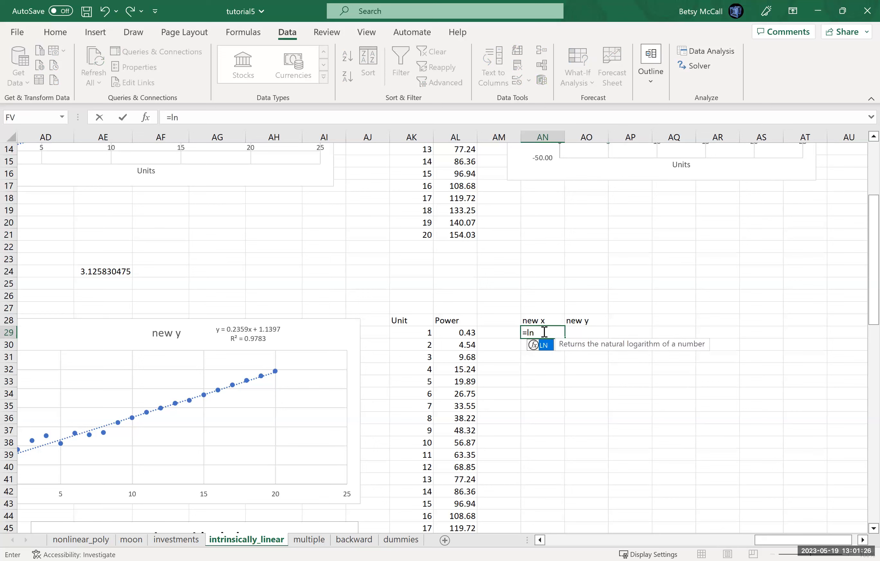
pyautogui.write('(')
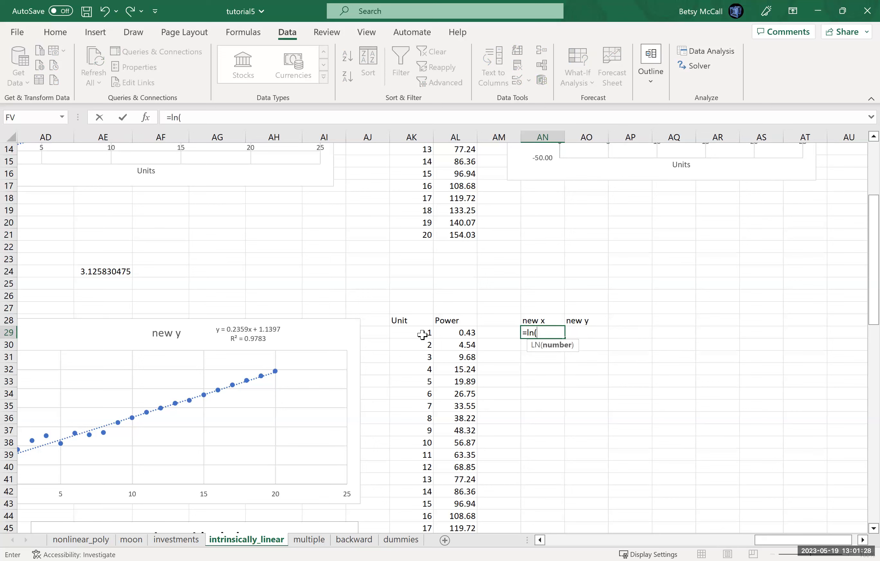
pyautogui.click(422, 334)
pyautogui.write(')')
pyautogui.press('Return')
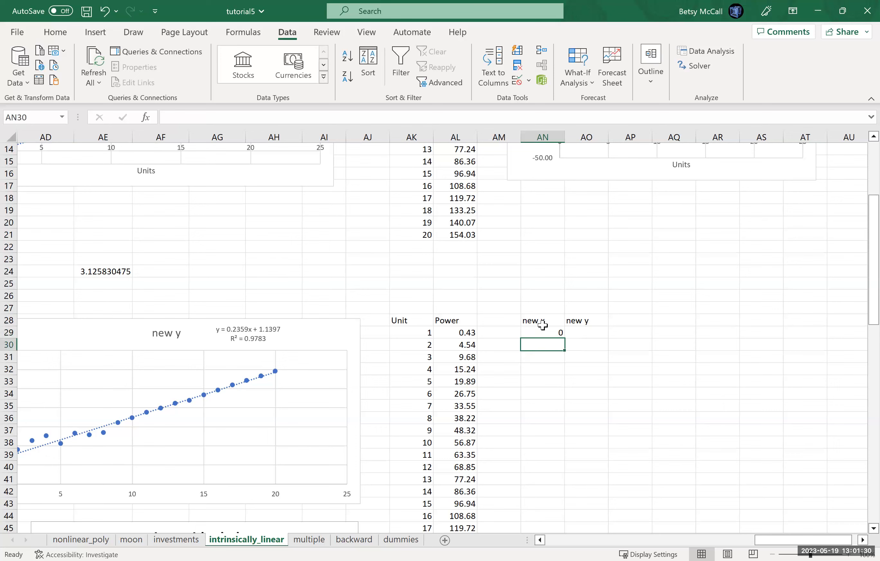
pyautogui.click(534, 332)
pyautogui.moveTo(563, 340); pyautogui.dragTo(553, 448)
# - Enter =LN(AL29) in AO29 for the new y values and fill it down to AO48
pyautogui.click(585, 211)
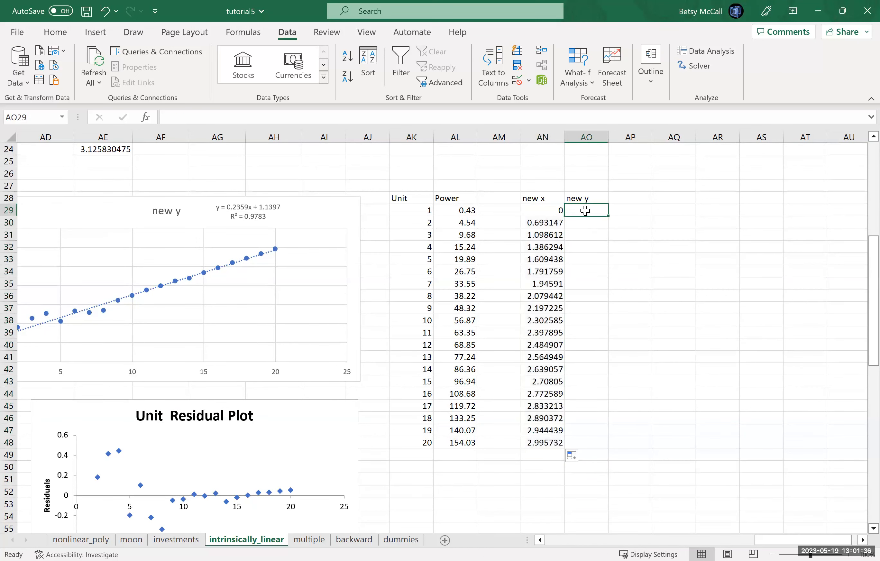
pyautogui.write('=ln(')
pyautogui.click(465, 211)
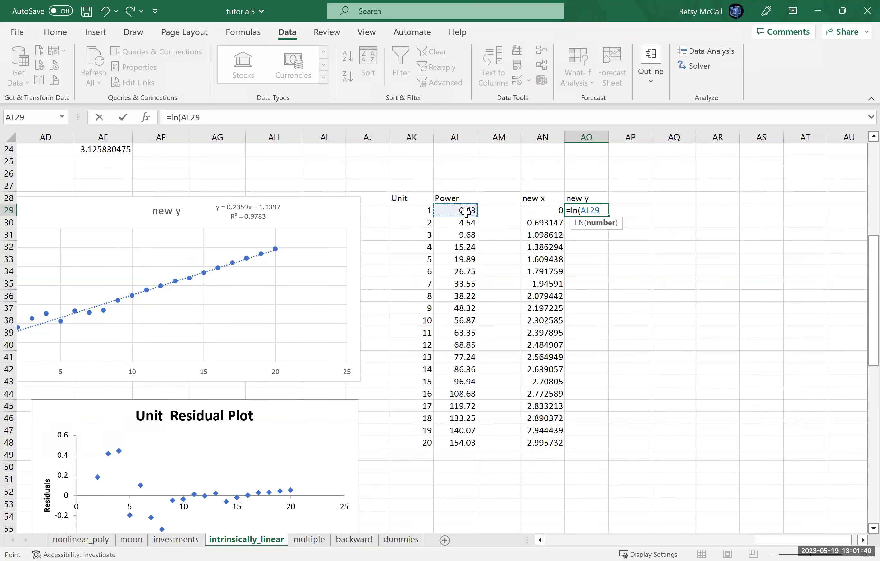
pyautogui.write(')')
pyautogui.press('Return')
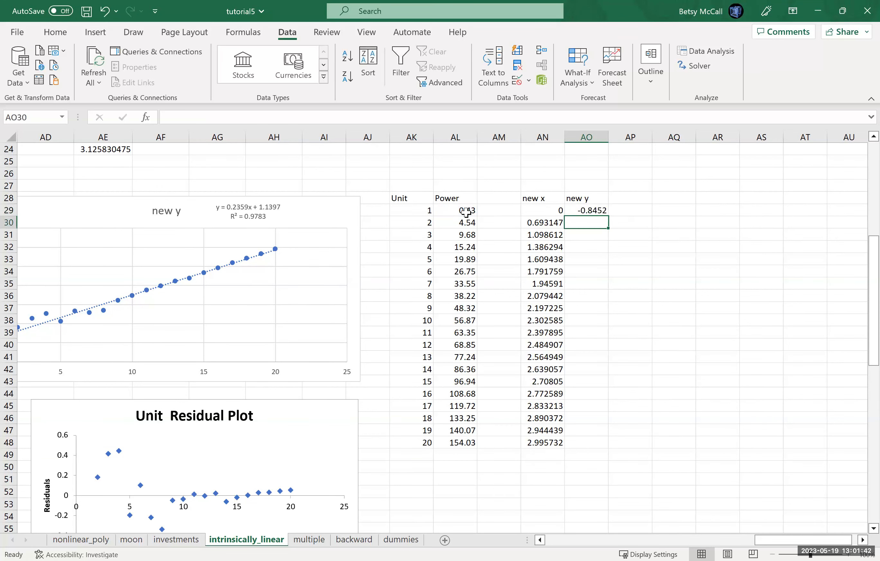
pyautogui.click(591, 212)
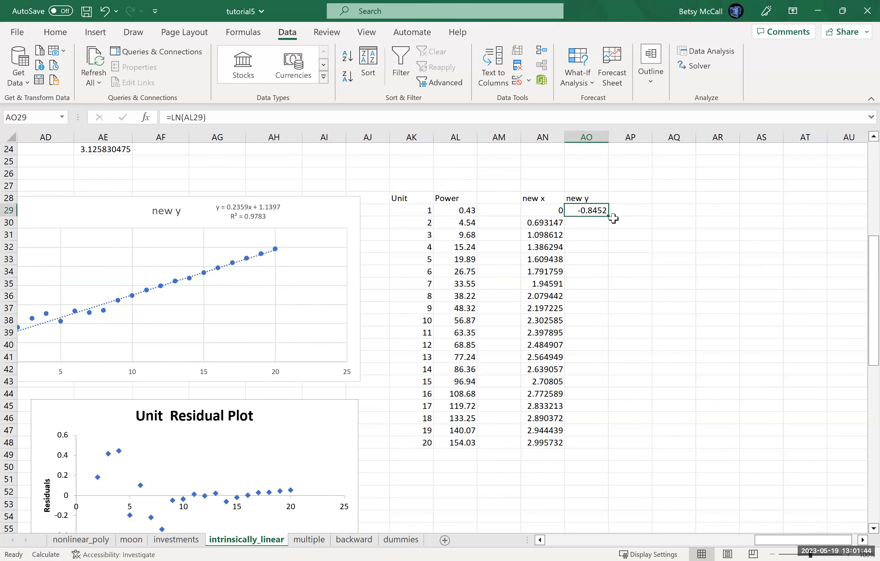
pyautogui.moveTo(609, 219); pyautogui.dragTo(597, 453)
# - Insert a scatter chart plotting new y against new x from AN28:AO48, and place it beside the transformed data
pyautogui.moveTo(535, 198); pyautogui.dragTo(588, 443)
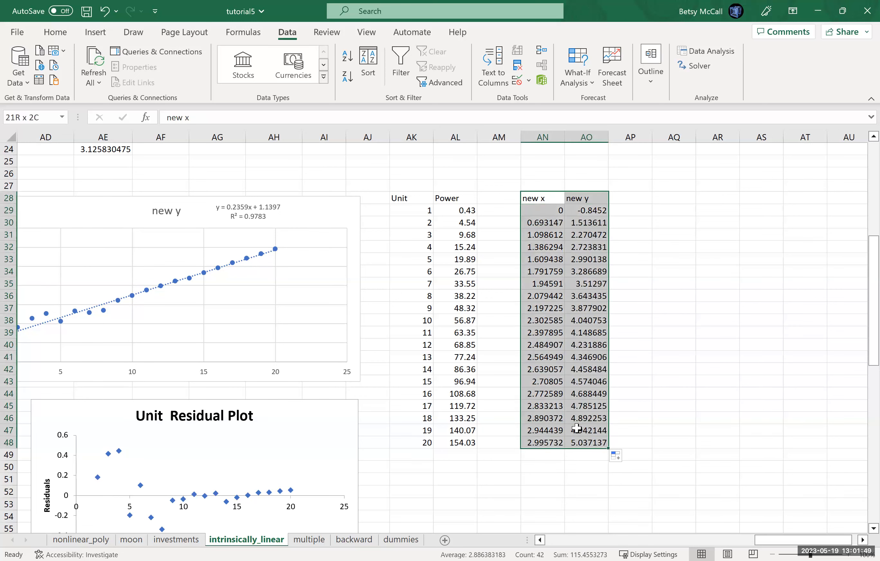
pyautogui.click(96, 32)
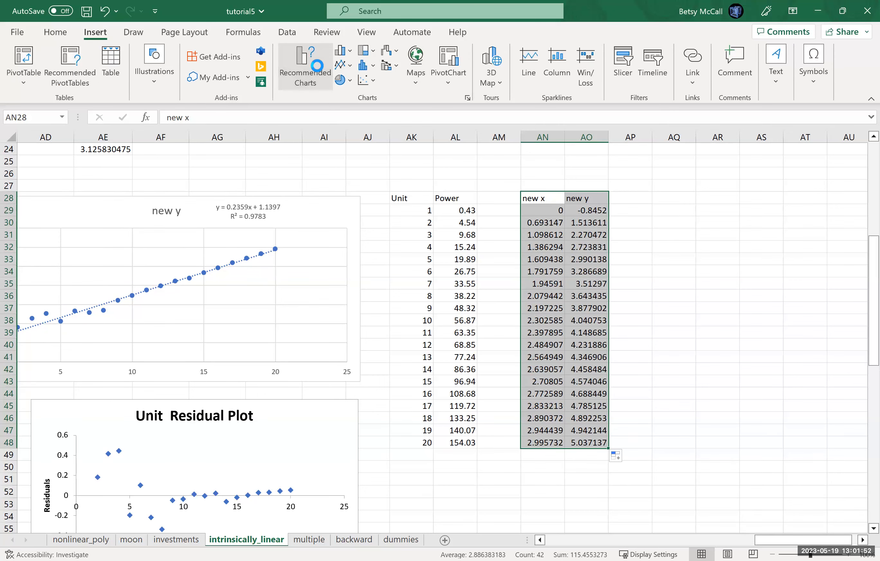
pyautogui.click(321, 72)
pyautogui.click(331, 114)
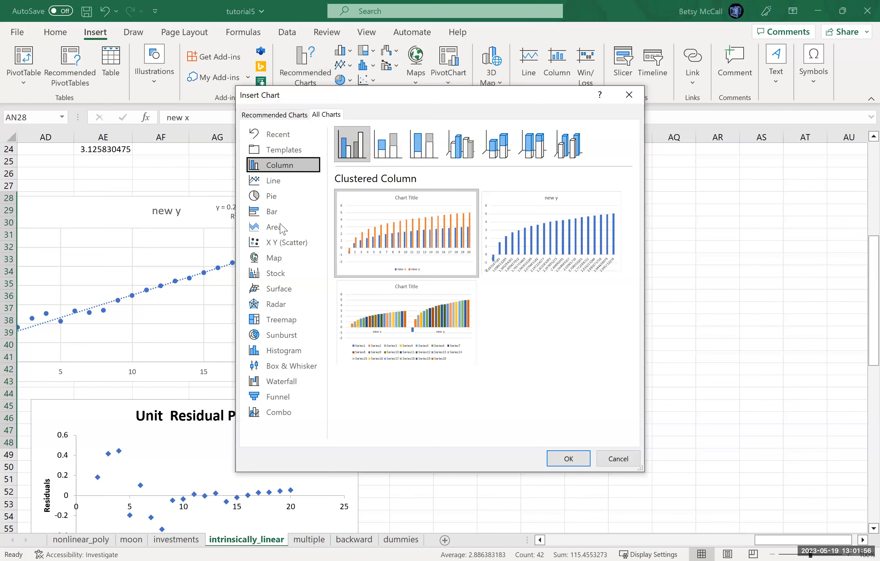
pyautogui.click(281, 243)
pyautogui.click(511, 262)
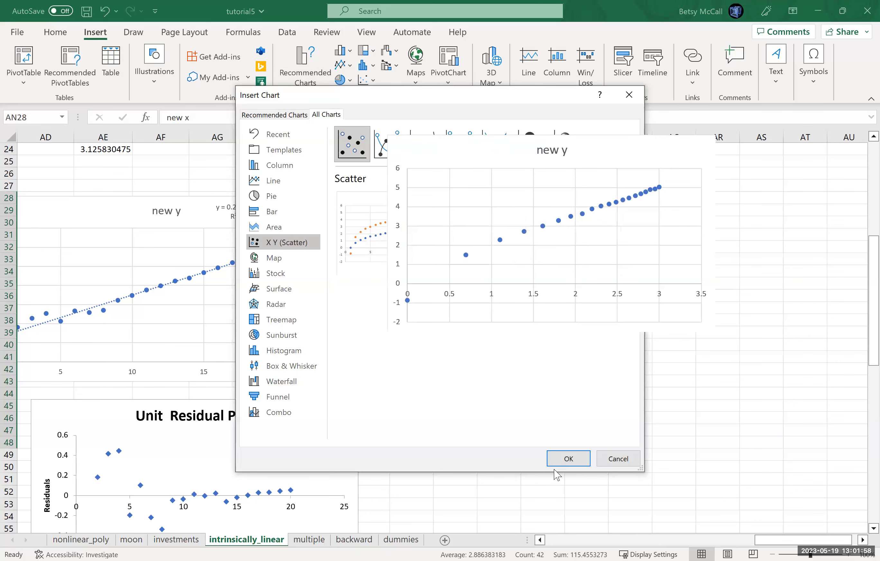
pyautogui.click(569, 459)
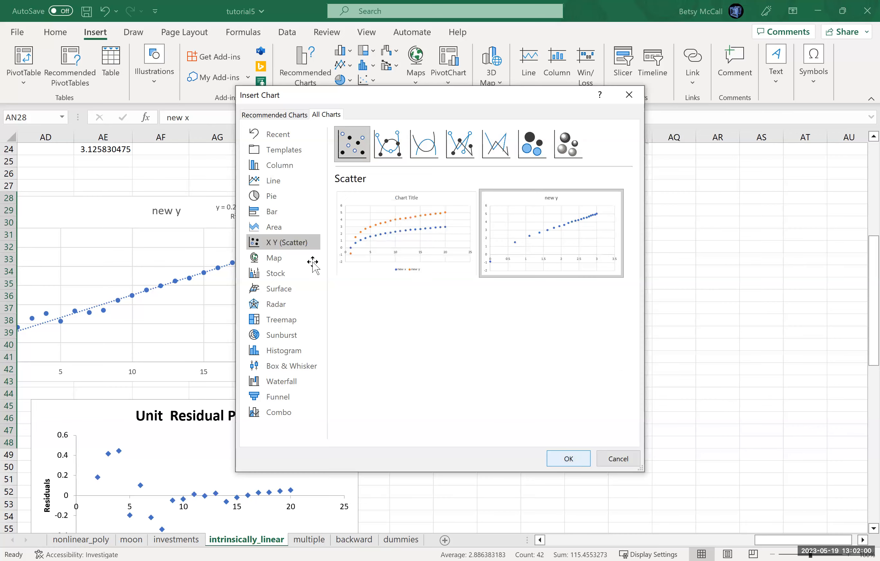
pyautogui.moveTo(526, 257); pyautogui.dragTo(627, 233)
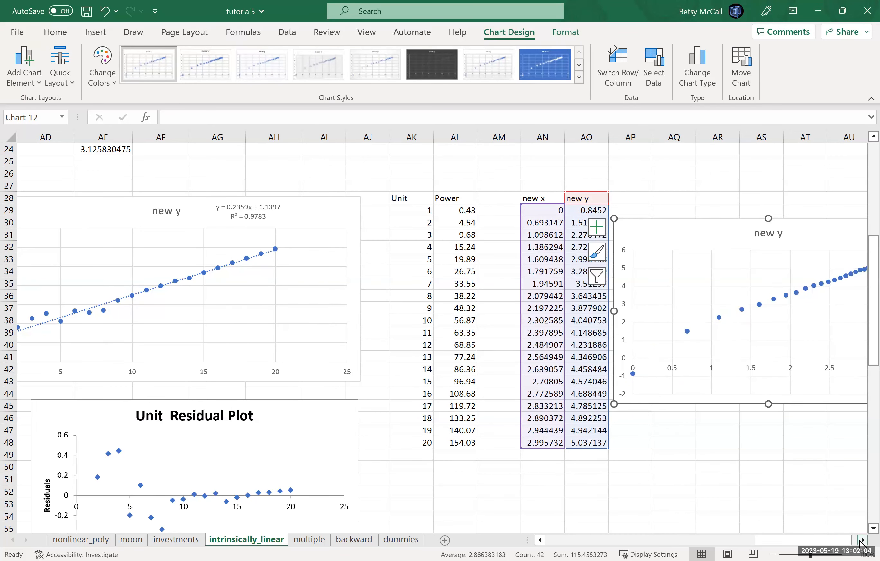
# - Add a linear trendline to the new y scatter chart of the power data
pyautogui.click(864, 542)
pyautogui.click(710, 226)
pyautogui.click(738, 339)
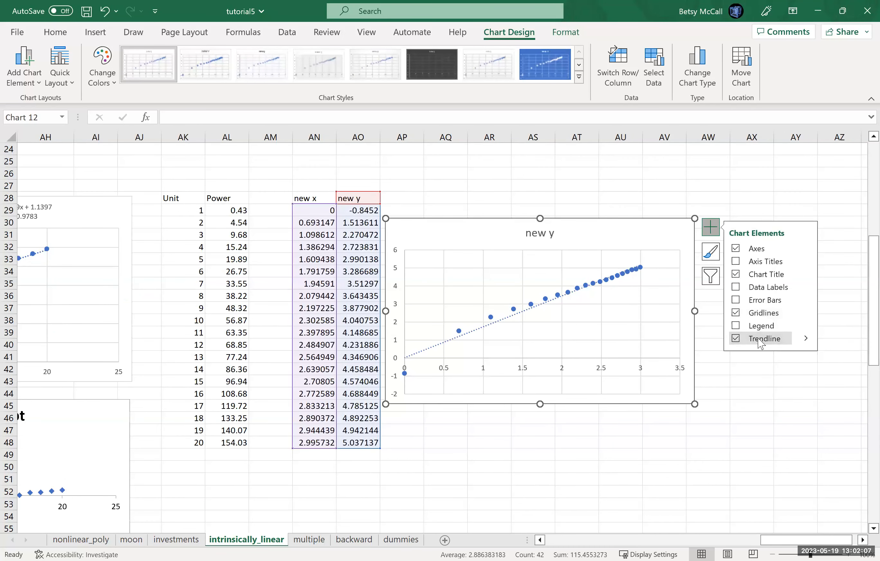
pyautogui.click(807, 343)
pyautogui.click(656, 402)
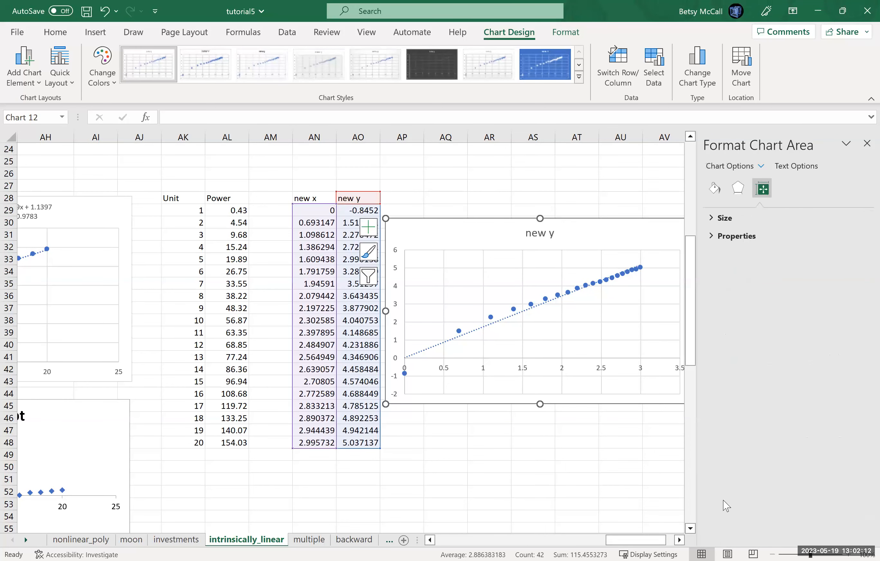
pyautogui.click(867, 143)
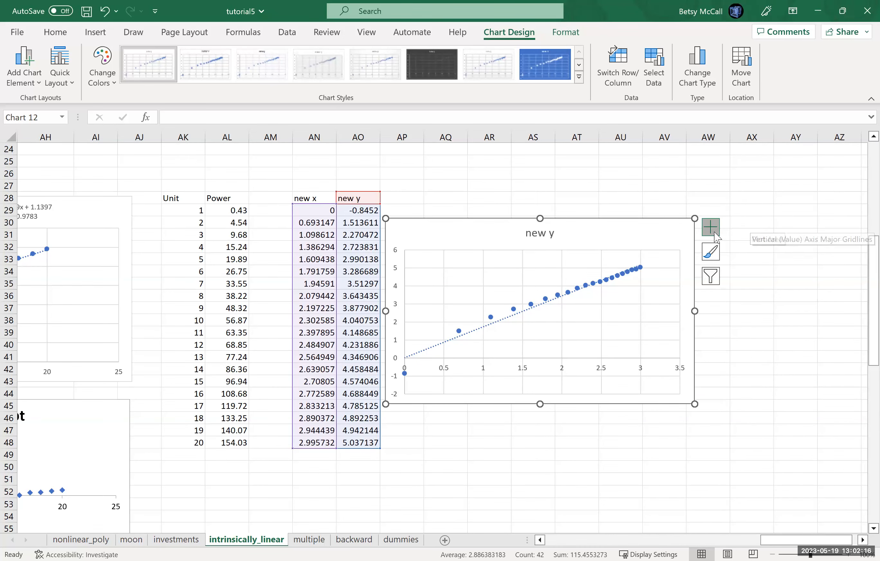
# - Display the equation and R-squared value for the linear trendline on the new y chart
pyautogui.click(715, 234)
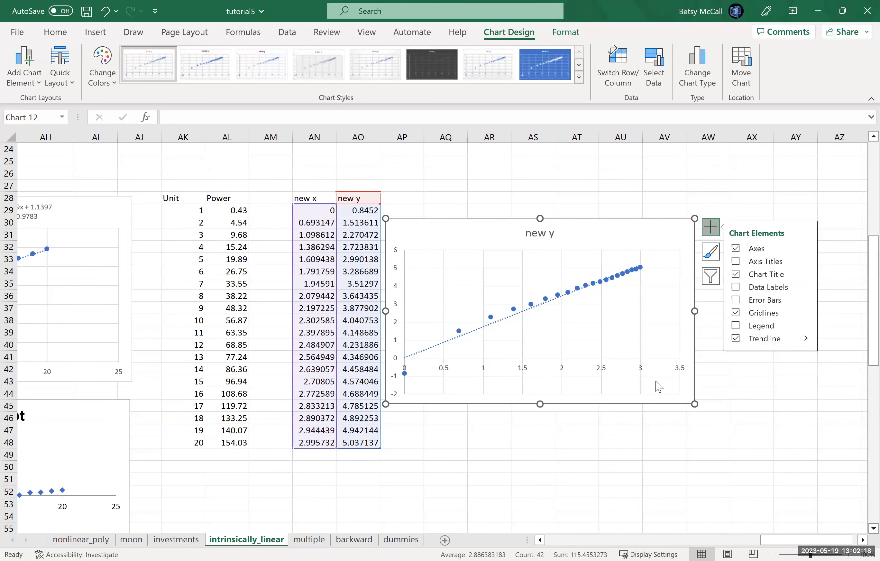
pyautogui.click(654, 393)
pyautogui.click(721, 515)
pyautogui.click(721, 498)
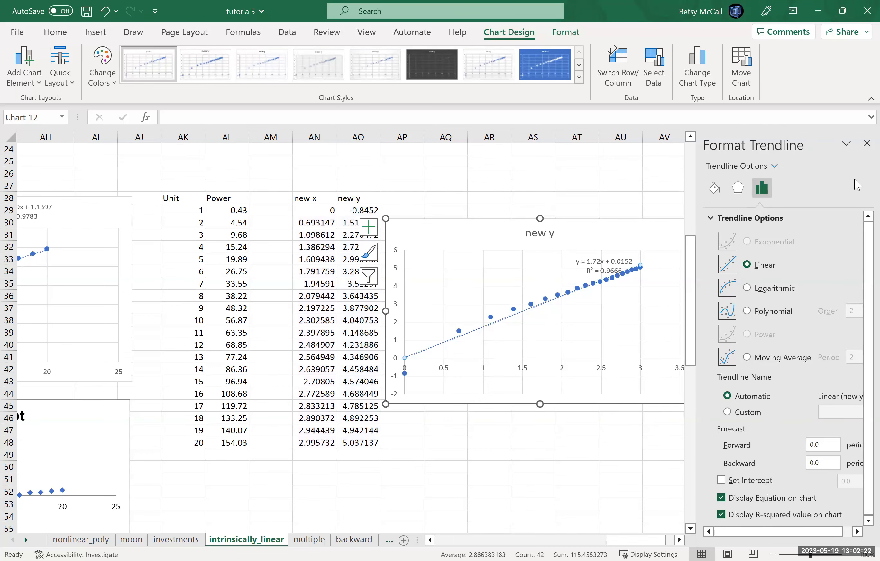
pyautogui.click(863, 144)
# - Move the trendline equation and R-squared label above the plot area, beside the new y chart title
pyautogui.click(605, 256)
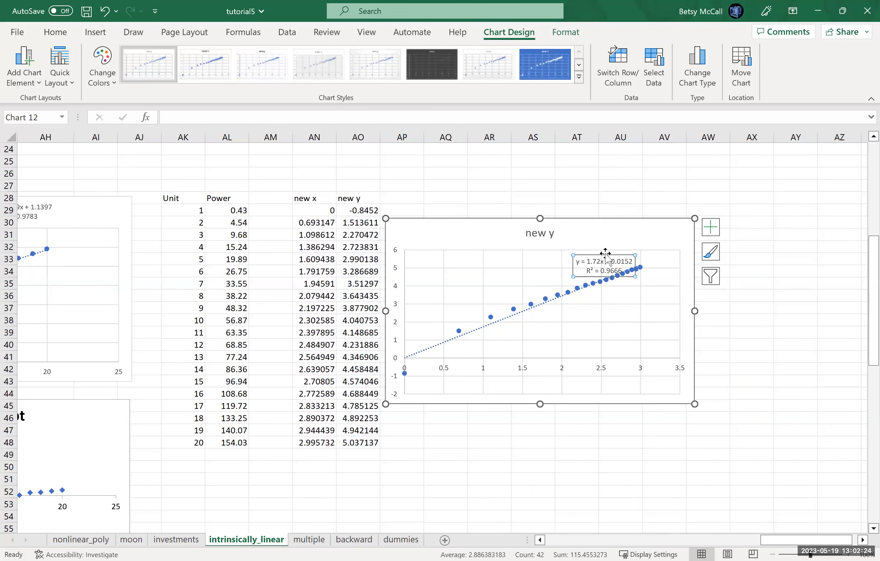
pyautogui.click(608, 251)
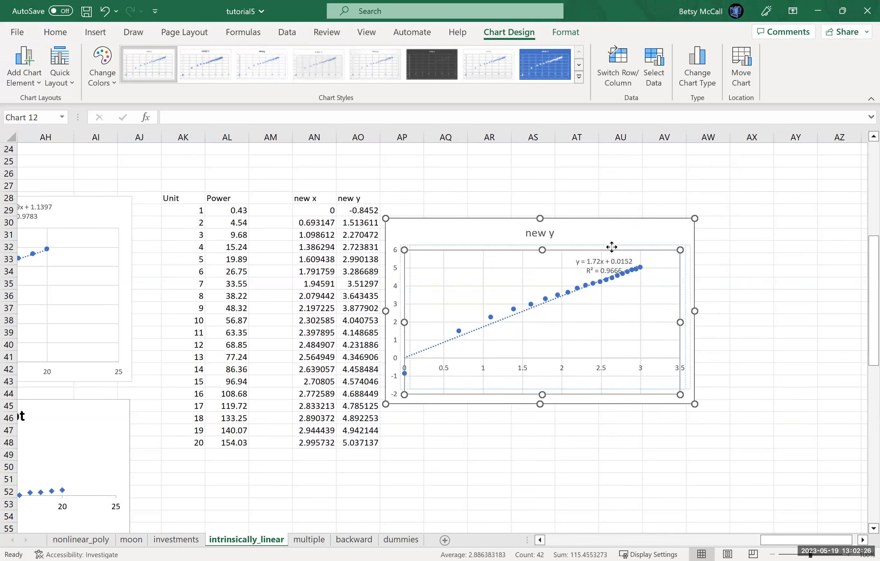
pyautogui.moveTo(611, 248); pyautogui.dragTo(610, 249)
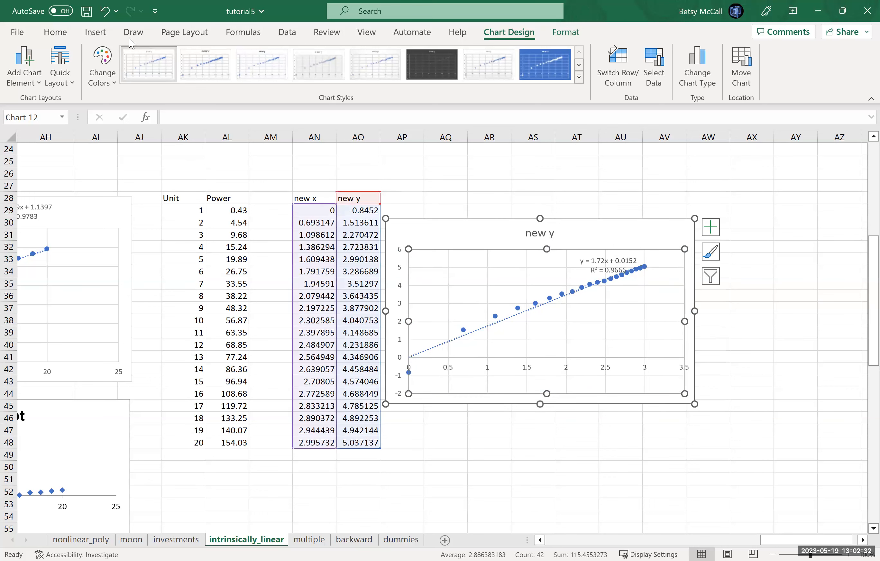
pyautogui.click(105, 11)
pyautogui.moveTo(611, 253); pyautogui.dragTo(626, 222)
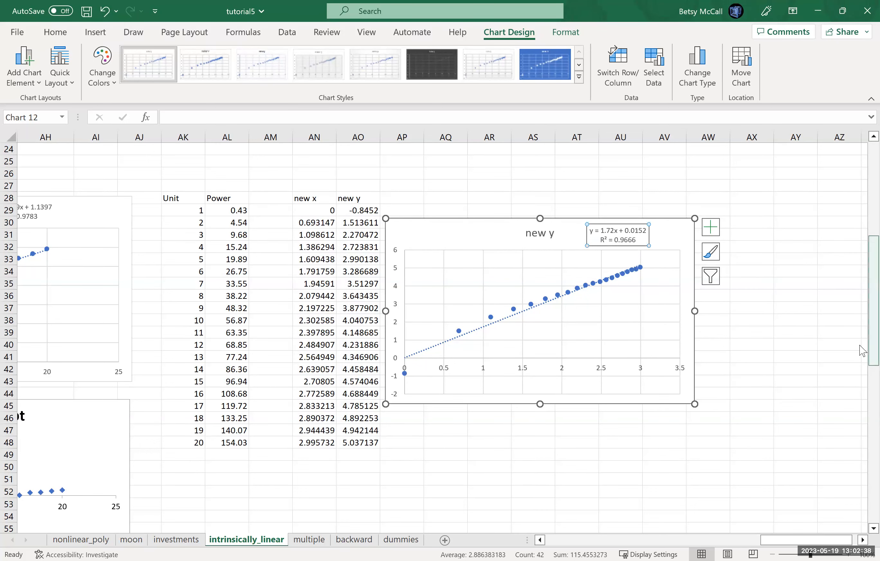
# - Compare the trendline equations and R-squared values of the Power Model chart with those of the new y chart
pyautogui.click(862, 231)
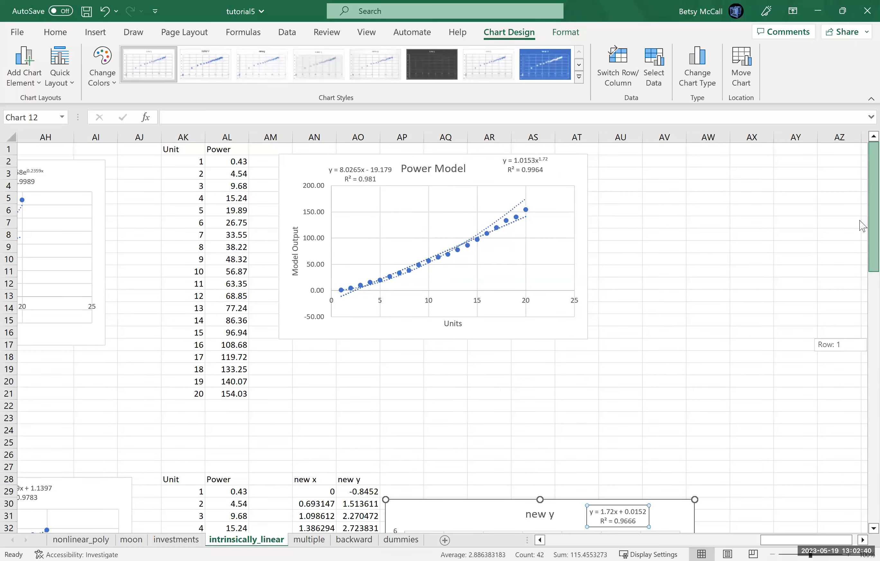
pyautogui.moveTo(862, 226); pyautogui.dragTo(861, 301)
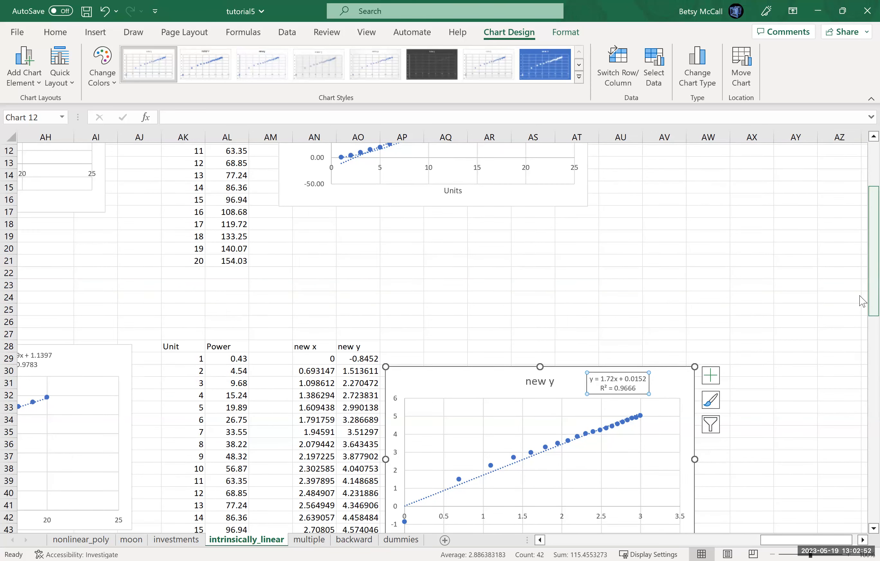
pyautogui.moveTo(862, 301); pyautogui.dragTo(862, 263)
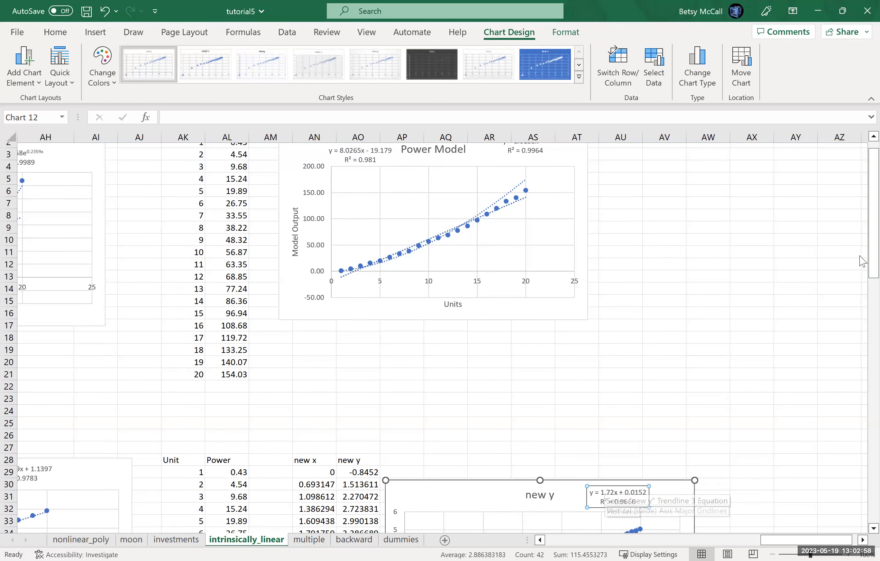
# - Calculate e raised to the new y trendline's intercept in cell AQ22 with =exp(0.0152)
pyautogui.scroll(1, 566, 157)
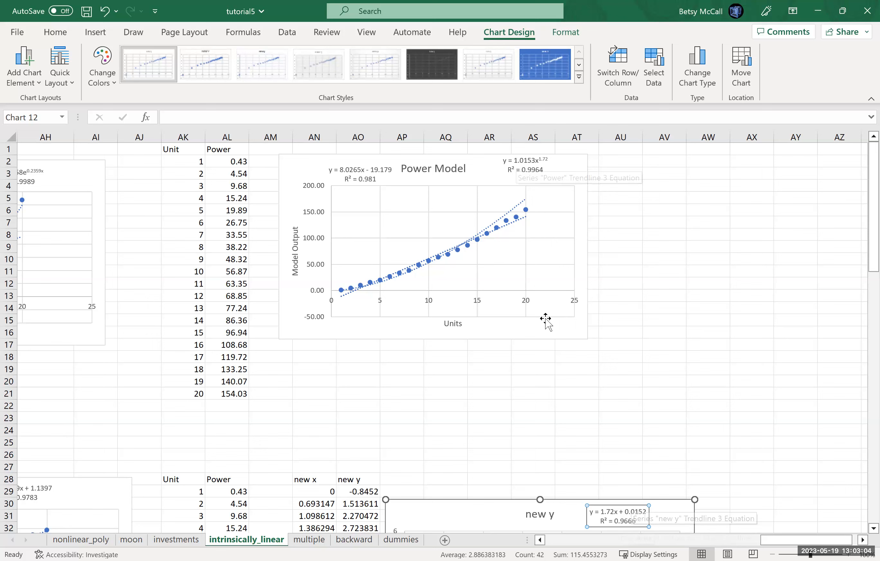
pyautogui.click(446, 404)
pyautogui.write('-')
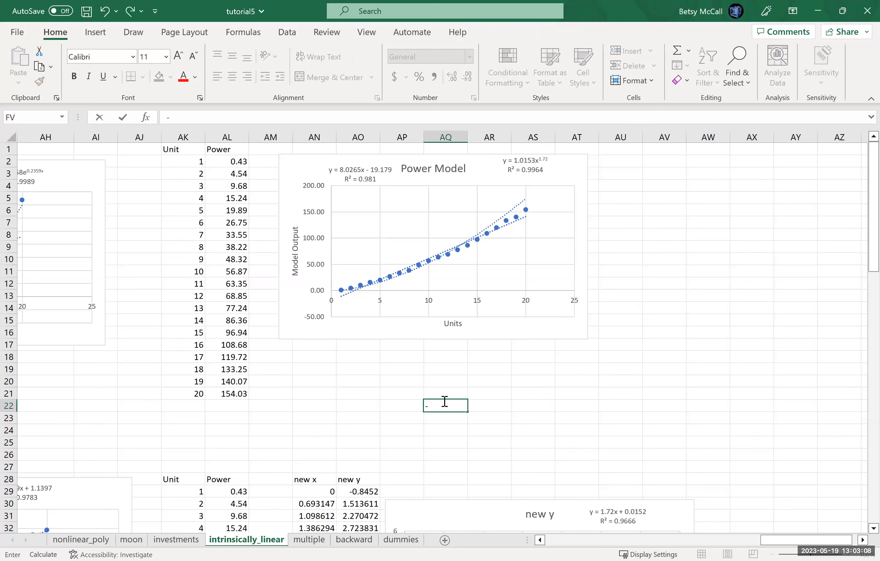
pyautogui.write('exp')
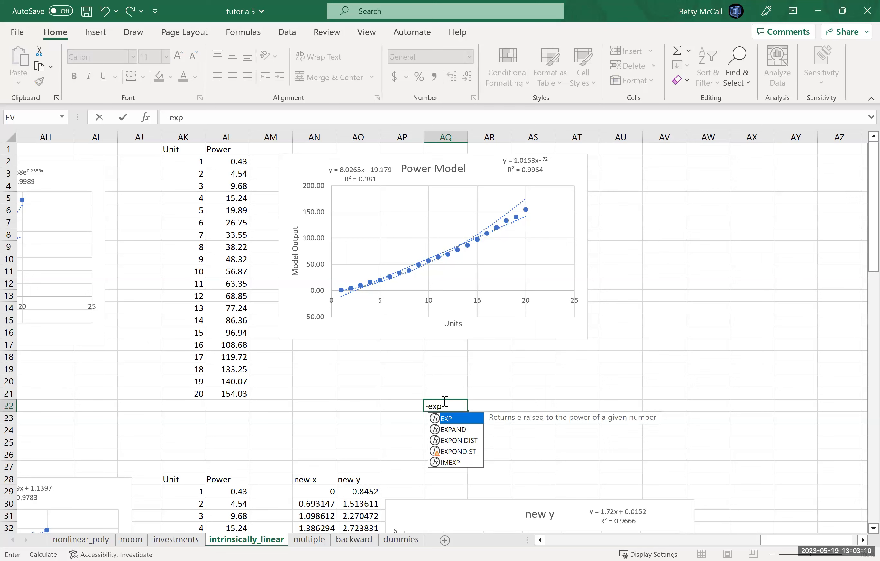
pyautogui.press('BackSpace')
pyautogui.press('BackSpace')
pyautogui.press('BackSpace')
pyautogui.press('BackSpace')
pyautogui.write('=')
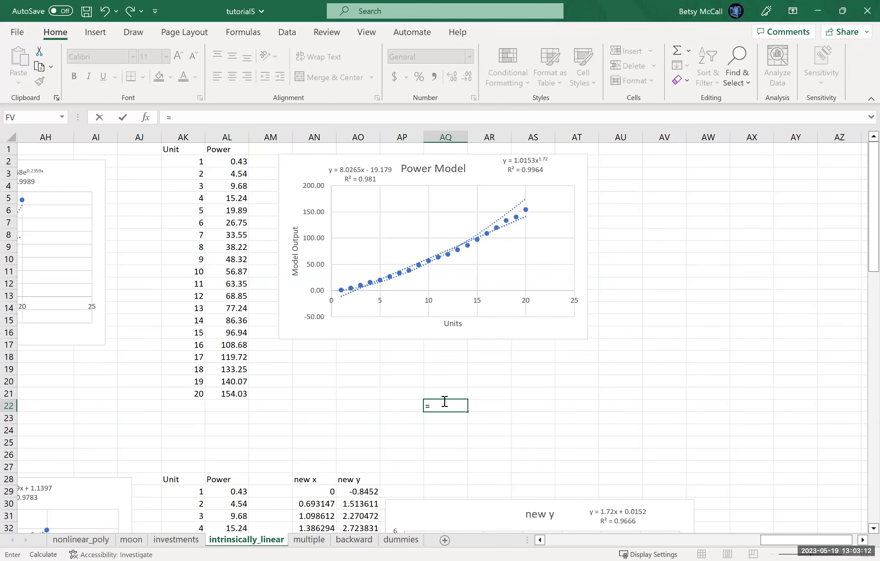
pyautogui.write('exp(')
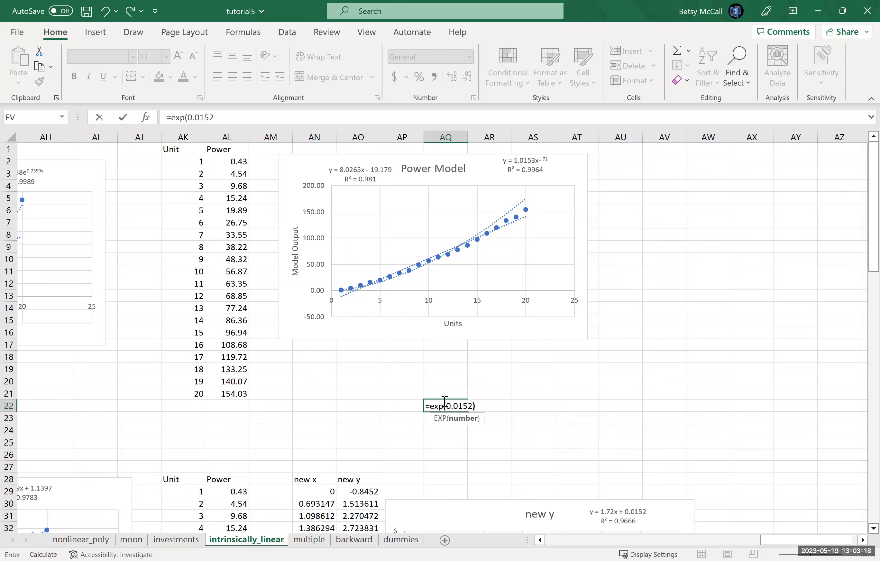
pyautogui.write('0.0152)')
pyautogui.press('Return')
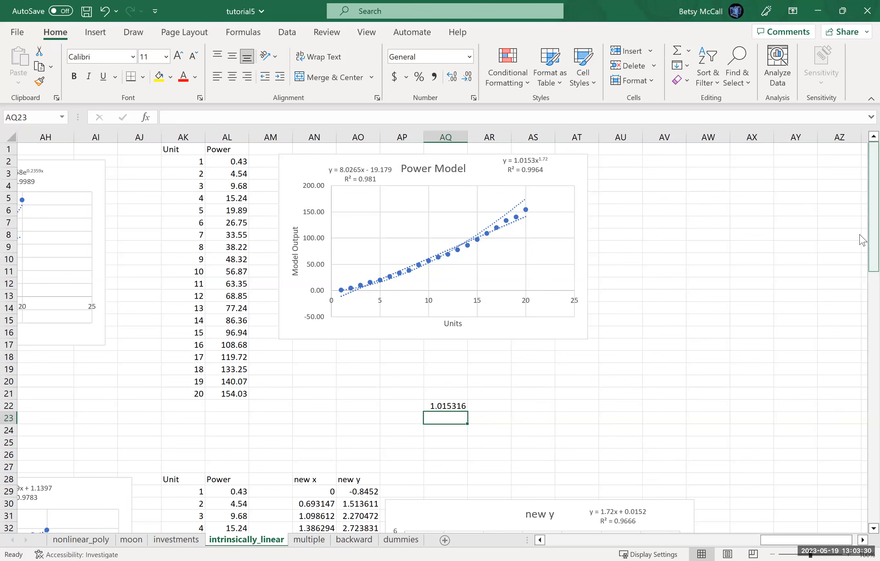
# - Start a Regression analysis for the power data with $AO$28:$AO$48 (new y) as the input Y range
pyautogui.moveTo(863, 325); pyautogui.dragTo(863, 372)
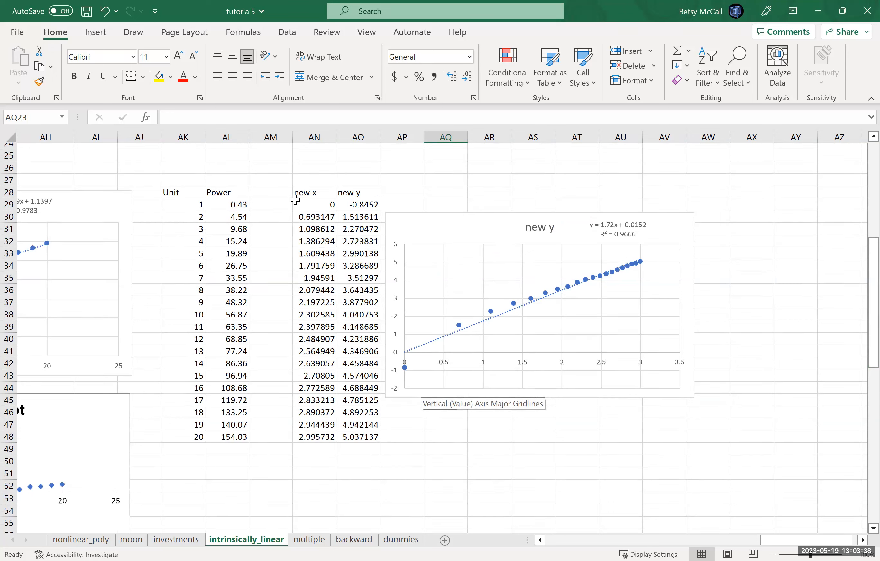
pyautogui.click(287, 32)
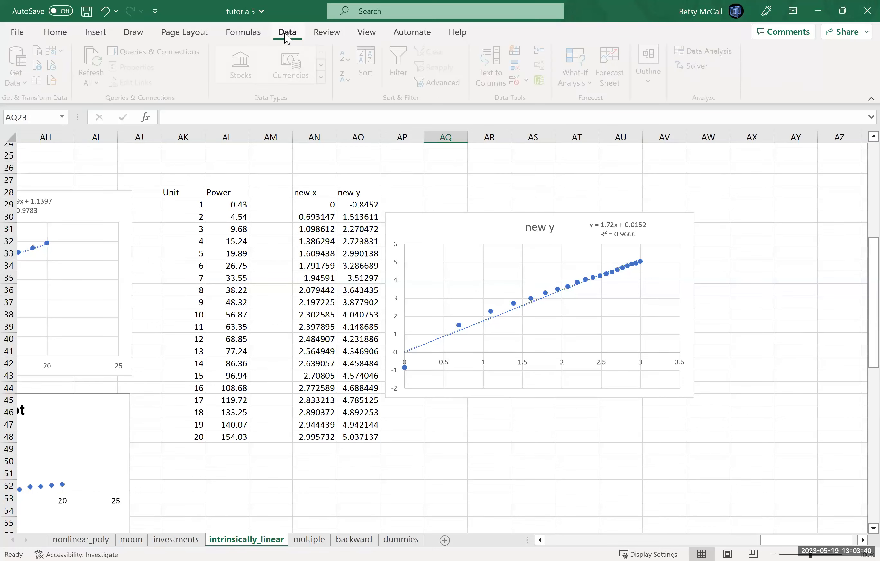
pyautogui.click(722, 53)
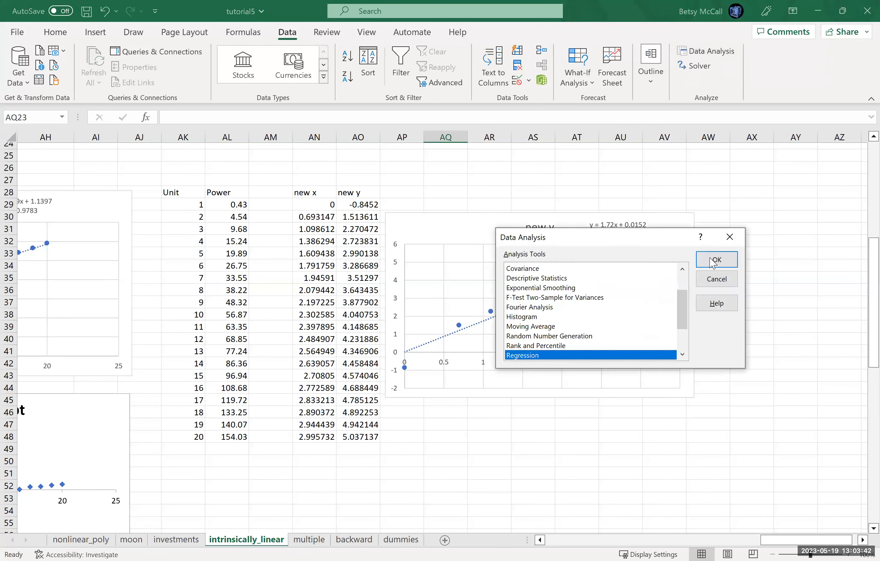
pyautogui.click(714, 261)
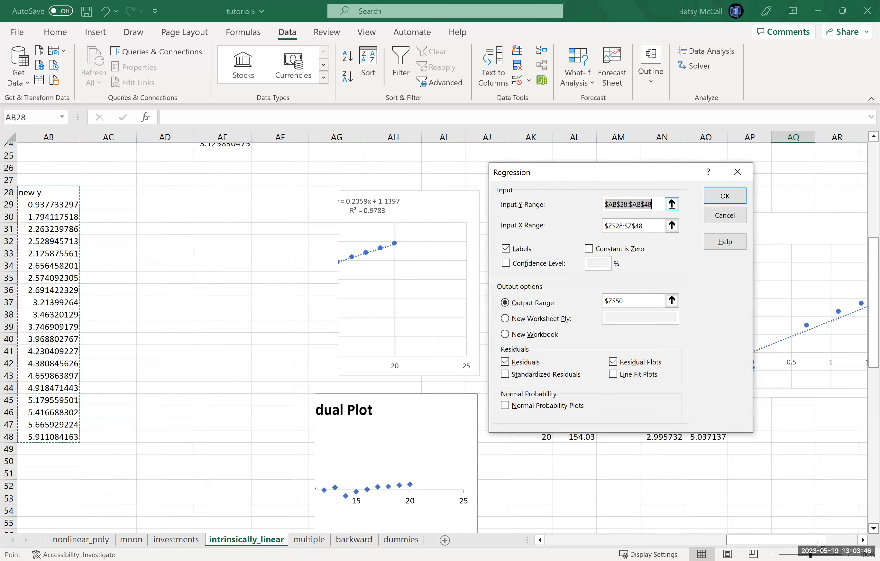
pyautogui.moveTo(809, 541); pyautogui.dragTo(809, 541)
pyautogui.moveTo(861, 532); pyautogui.dragTo(862, 532)
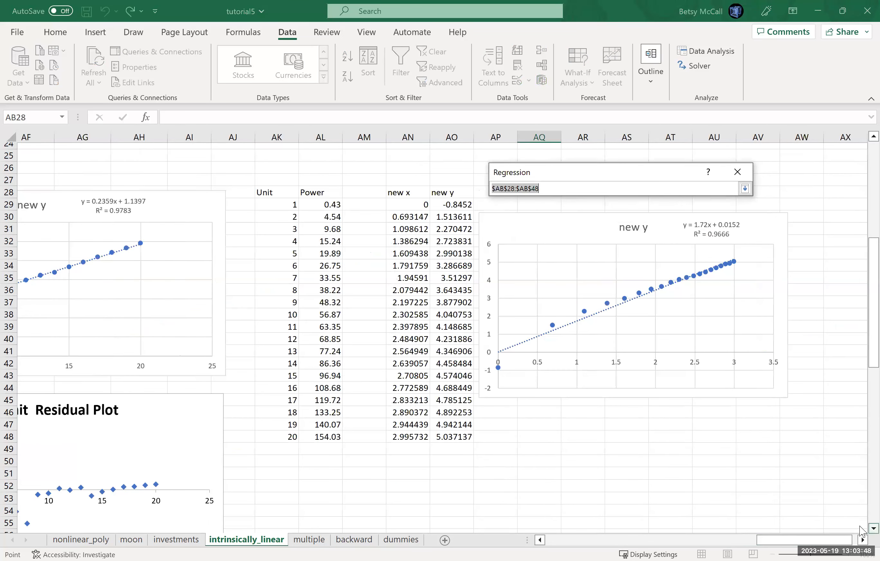
pyautogui.click(454, 192)
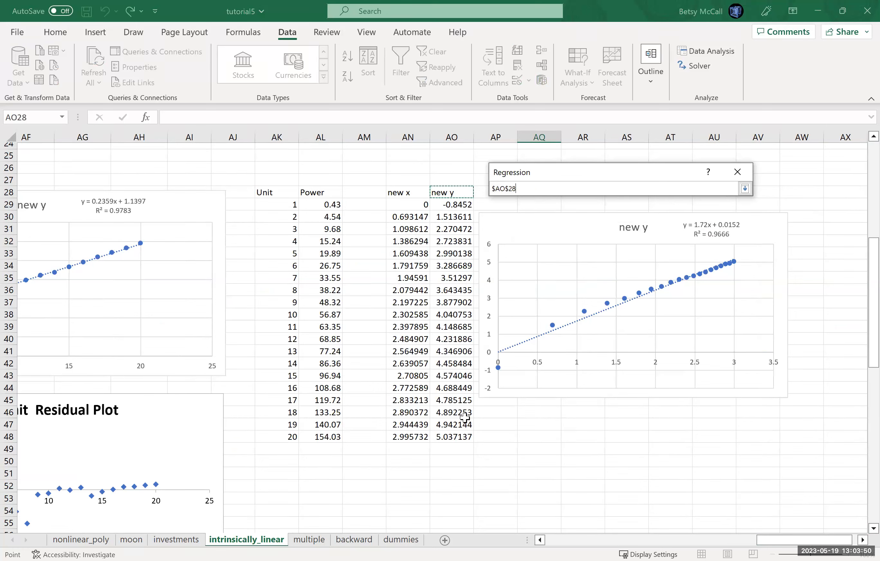
pyautogui.keyDown('shift'); pyautogui.click(464, 434); pyautogui.keyUp('shift')
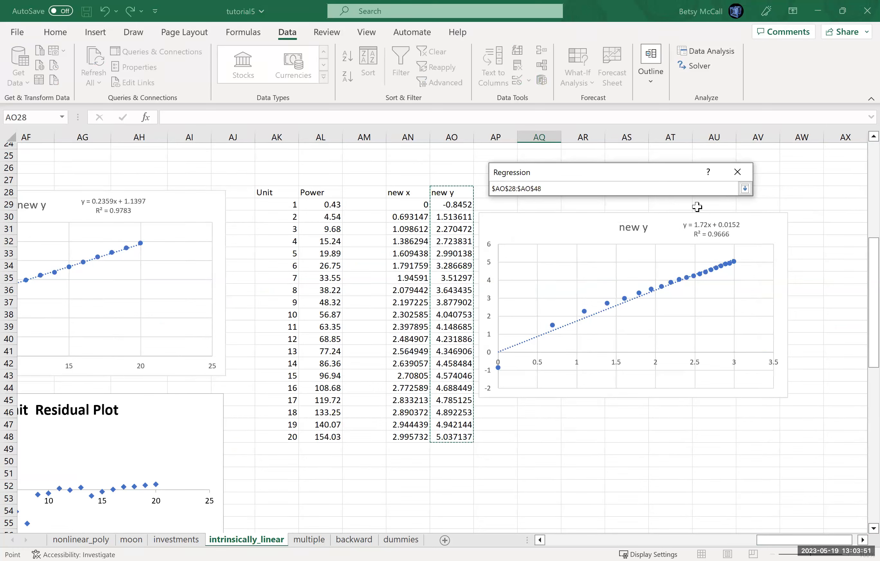
pyautogui.click(744, 189)
# - Set the regression's input X range to the new x column of the power data, $AN$28:$AN$48
pyautogui.click(671, 225)
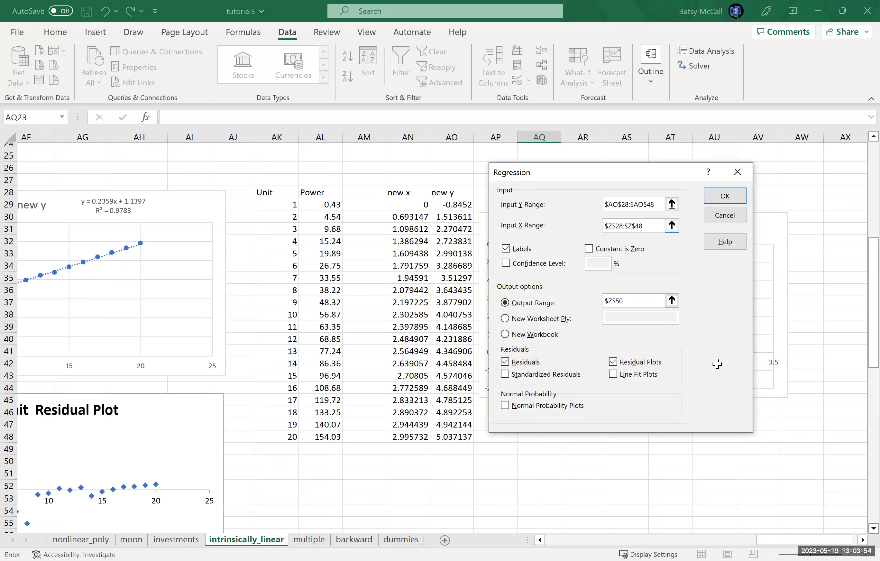
pyautogui.moveTo(755, 541); pyautogui.dragTo(799, 539)
pyautogui.moveTo(419, 196); pyautogui.dragTo(432, 433)
pyautogui.click(745, 189)
# - Set the regression's output range to cell AK50, below the power data, and run the analysis
pyautogui.click(672, 301)
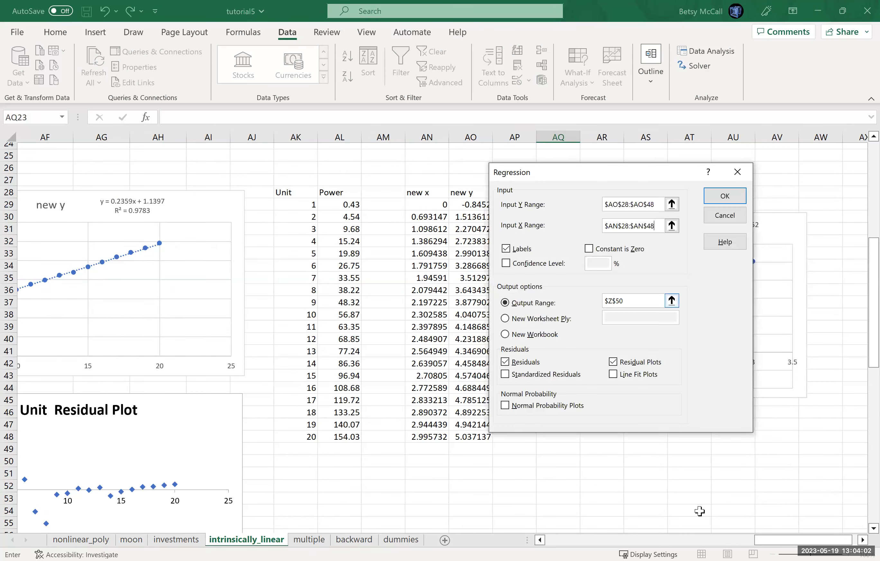
pyautogui.click(695, 464)
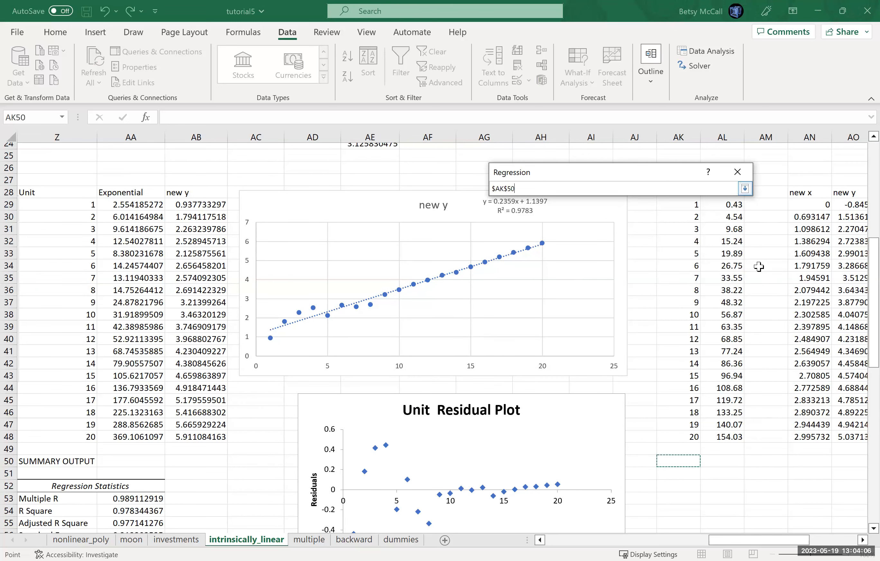
pyautogui.click(745, 189)
pyautogui.click(711, 196)
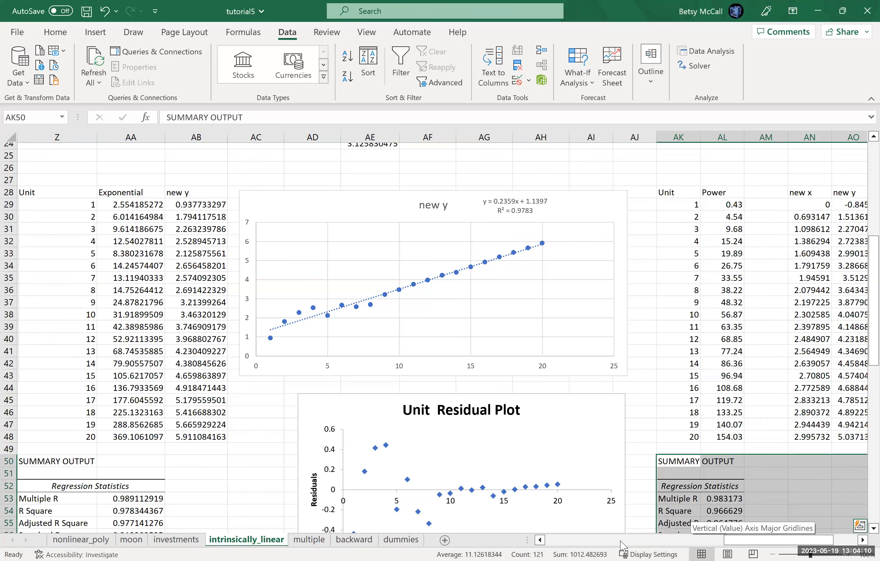
# - Move the new x Residual Plot from over the Log chart to beside the power regression's summary output
pyautogui.moveTo(764, 545); pyautogui.dragTo(701, 545)
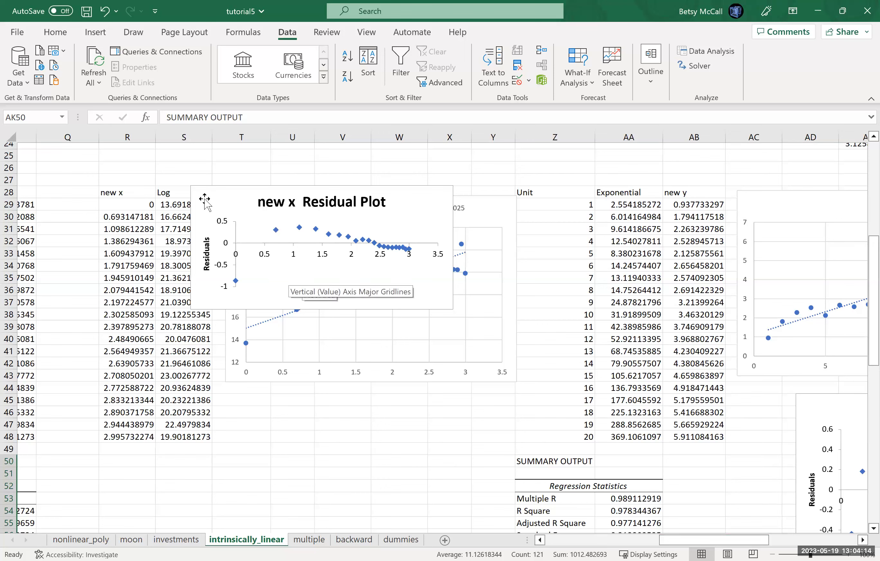
pyautogui.moveTo(205, 199); pyautogui.dragTo(728, 347)
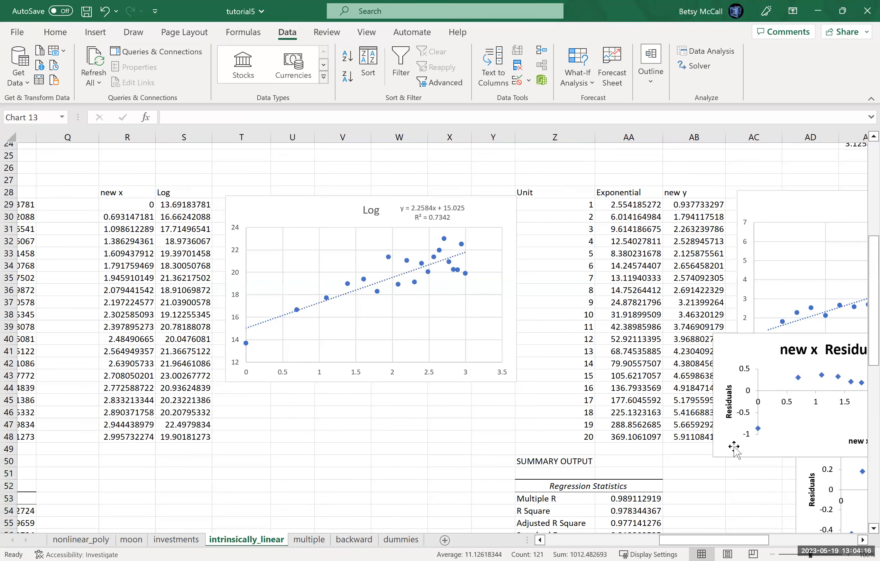
pyautogui.moveTo(712, 545); pyautogui.dragTo(806, 542)
pyautogui.moveTo(82, 347); pyautogui.dragTo(703, 463)
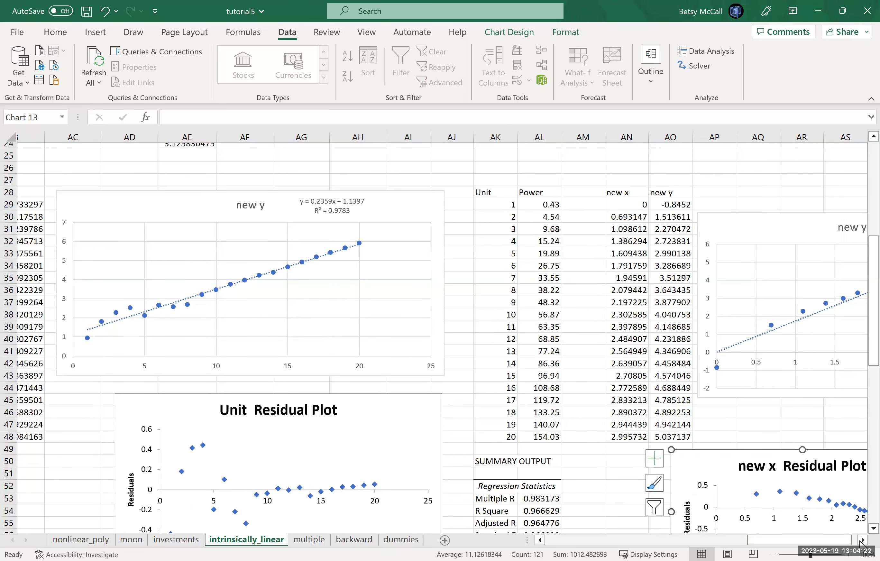
# - Reposition the new x Residual Plot below the power data's new y chart, clear of the ANOVA table, and enlarge it to about row 63
pyautogui.click(860, 541)
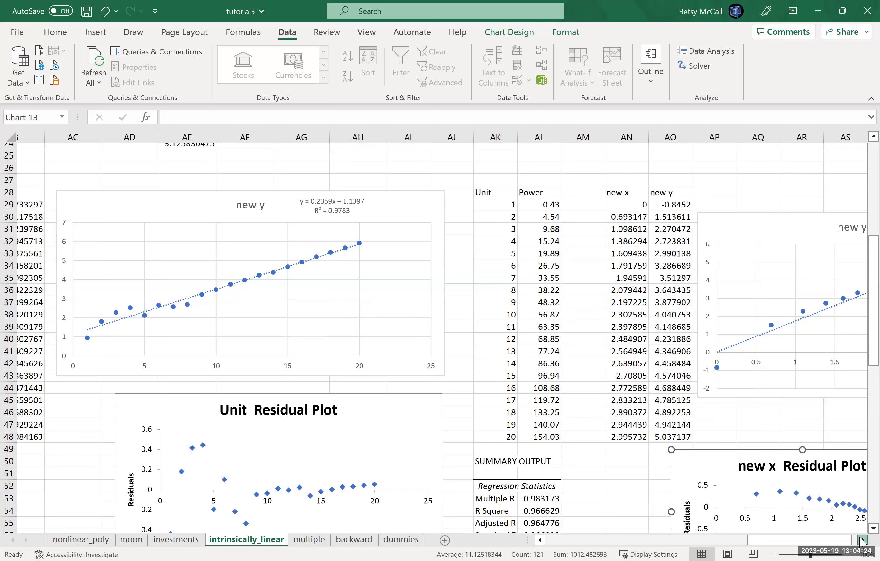
pyautogui.scroll(-5, 424, 295)
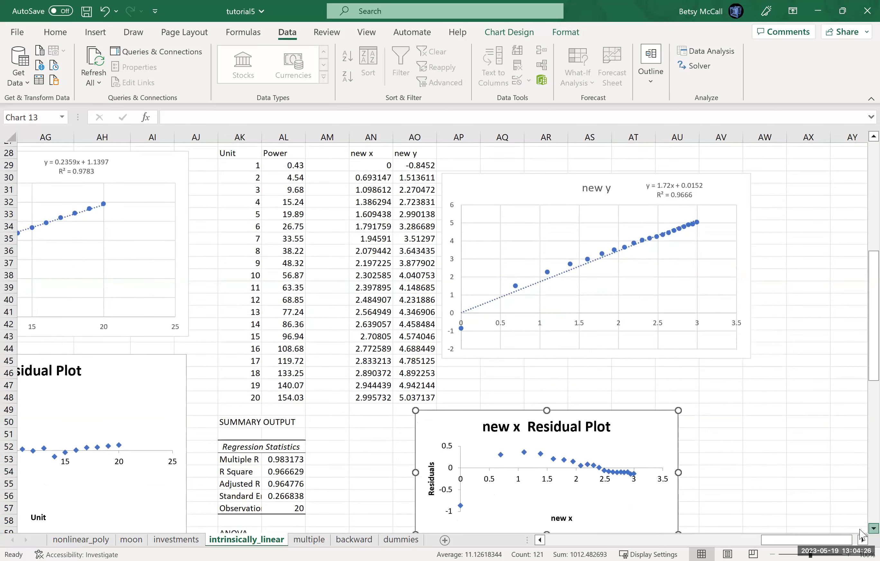
pyautogui.moveTo(424, 295); pyautogui.dragTo(485, 277)
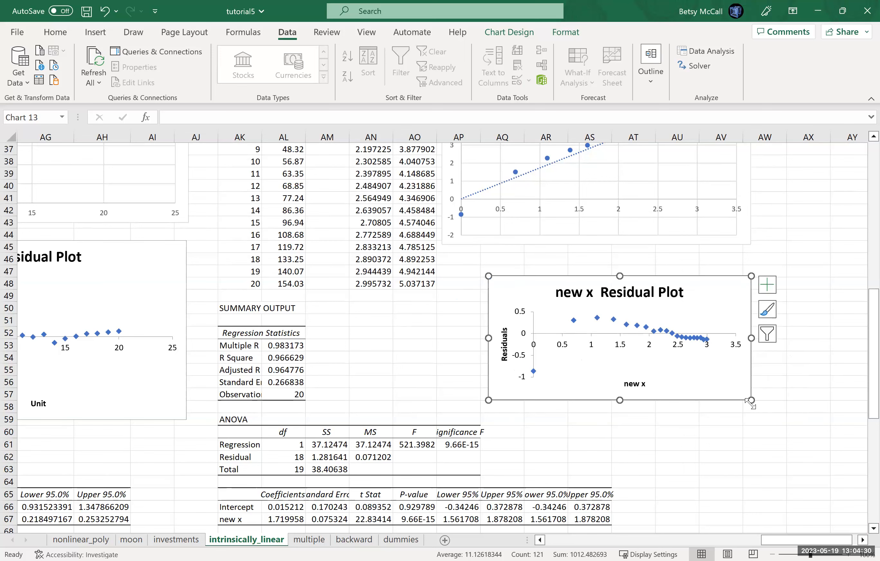
pyautogui.moveTo(751, 399); pyautogui.dragTo(855, 475)
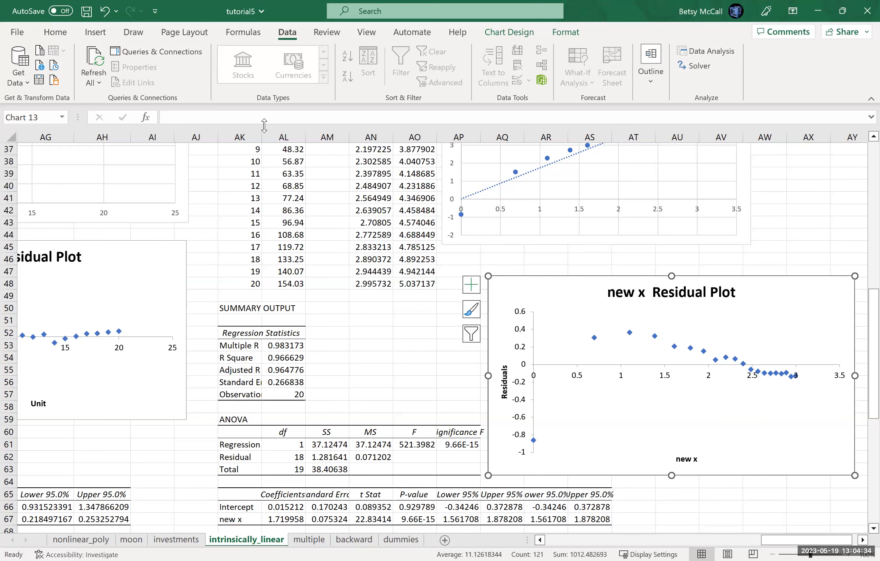
# - Autofit the widths of columns AK, AL and AN through AS to show the full power regression output
pyautogui.doubleClick(261, 137)
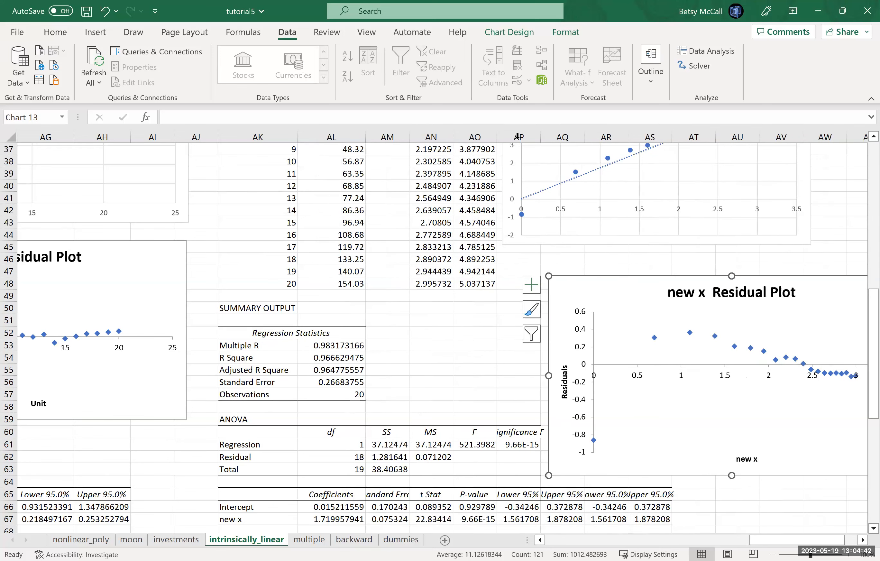
pyautogui.click(590, 135)
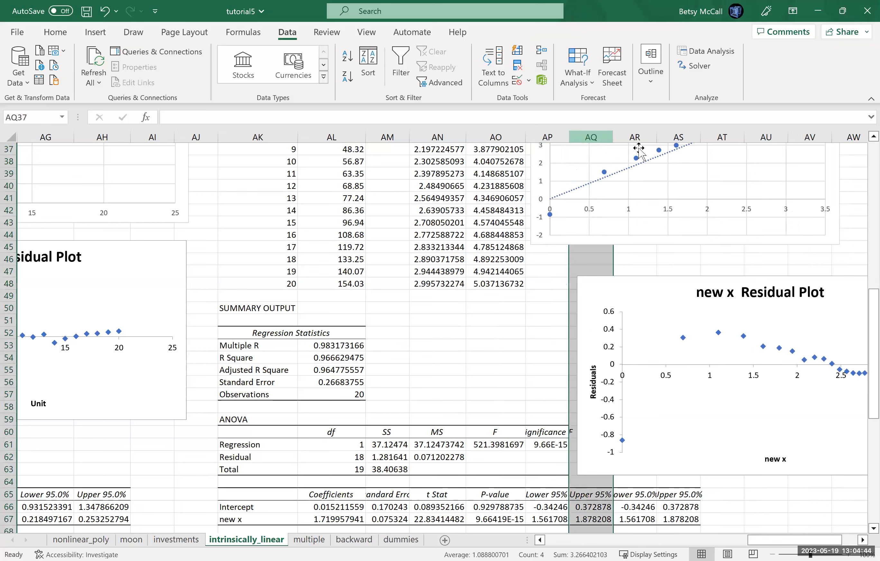
pyautogui.click(628, 136)
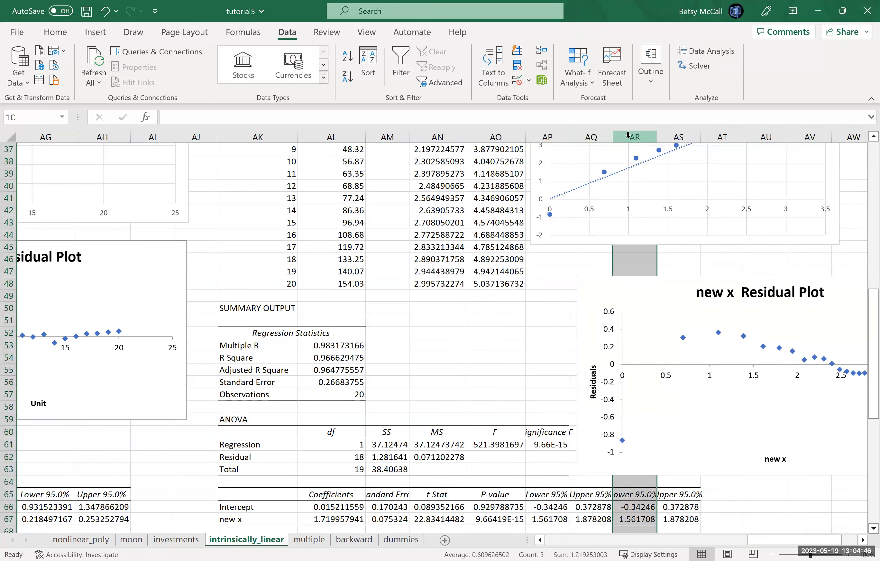
pyautogui.click(689, 137)
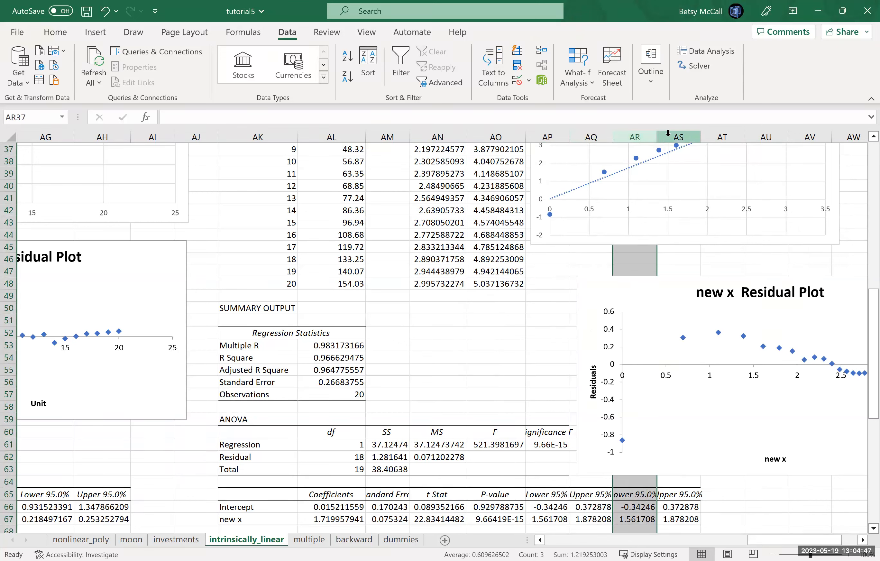
pyautogui.click(710, 132)
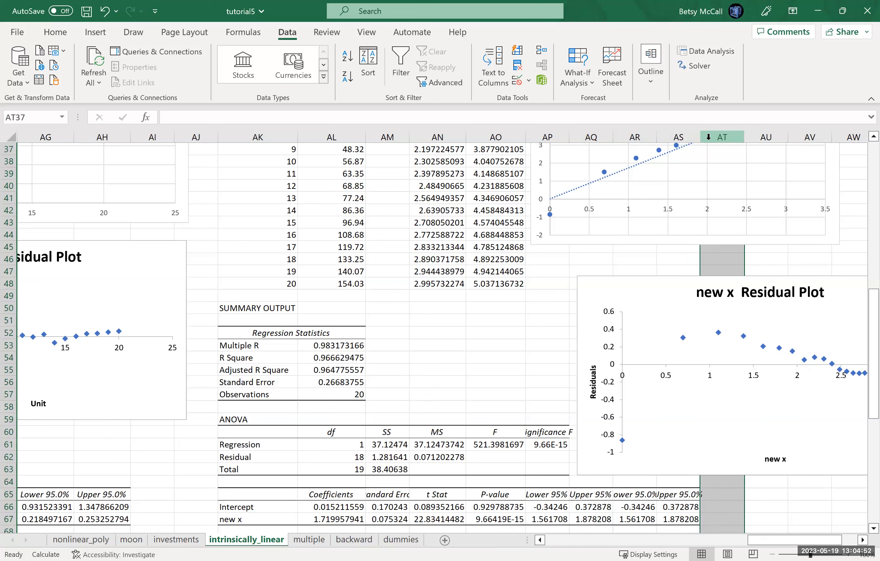
pyautogui.doubleClick(700, 137)
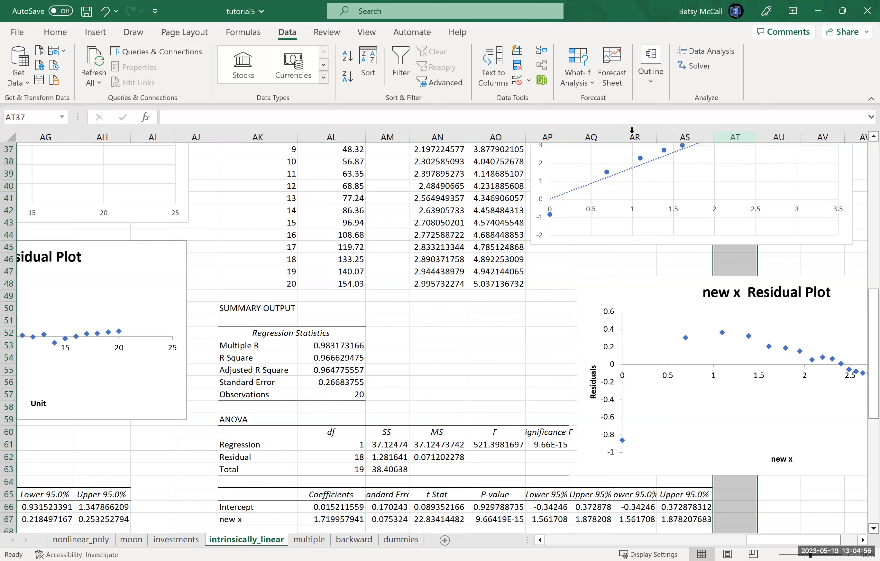
pyautogui.doubleClick(612, 137)
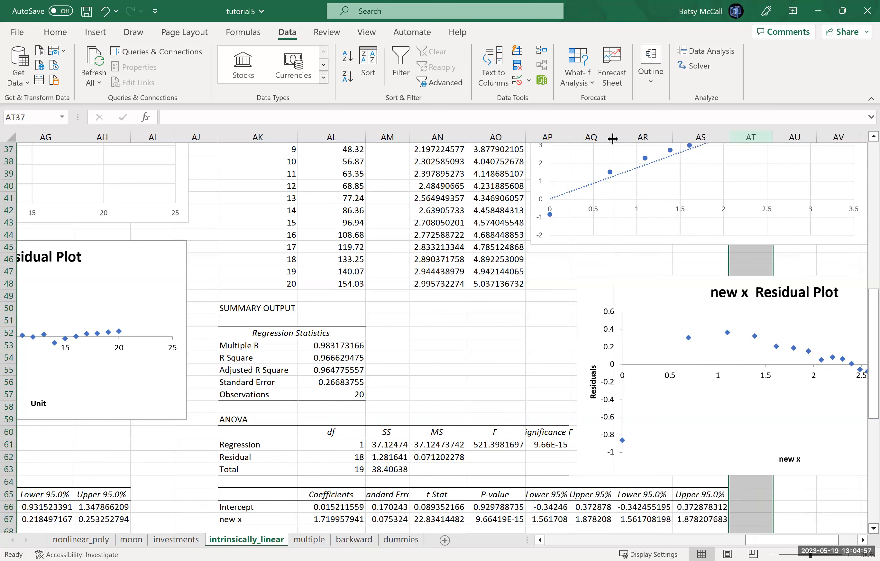
pyautogui.doubleClick(568, 137)
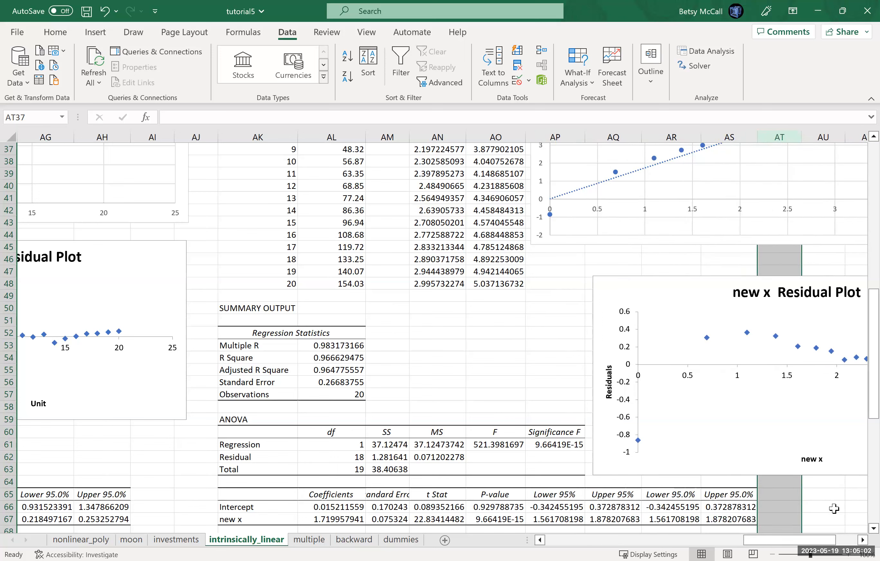
# - Examine the power regression's residual plot, regression statistics and coefficient table
pyautogui.click(863, 540)
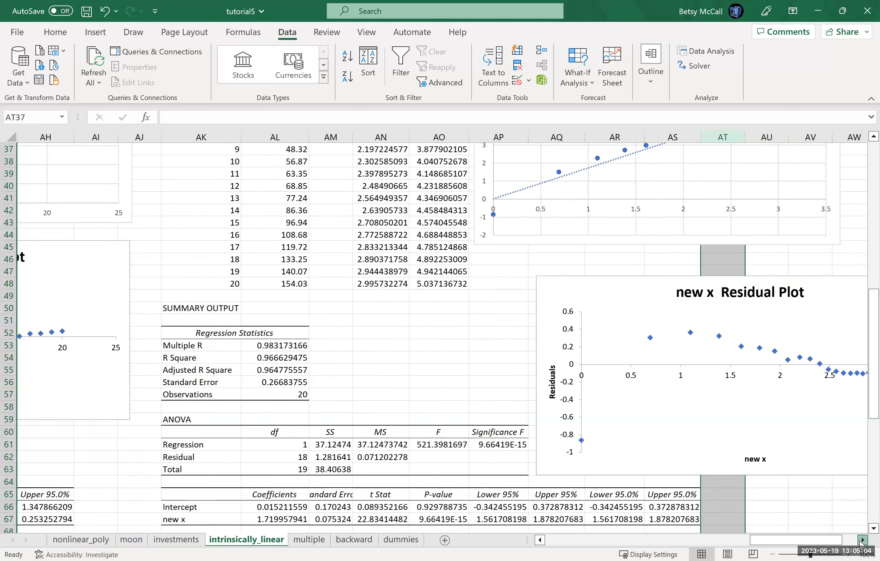
pyautogui.doubleClick(863, 540)
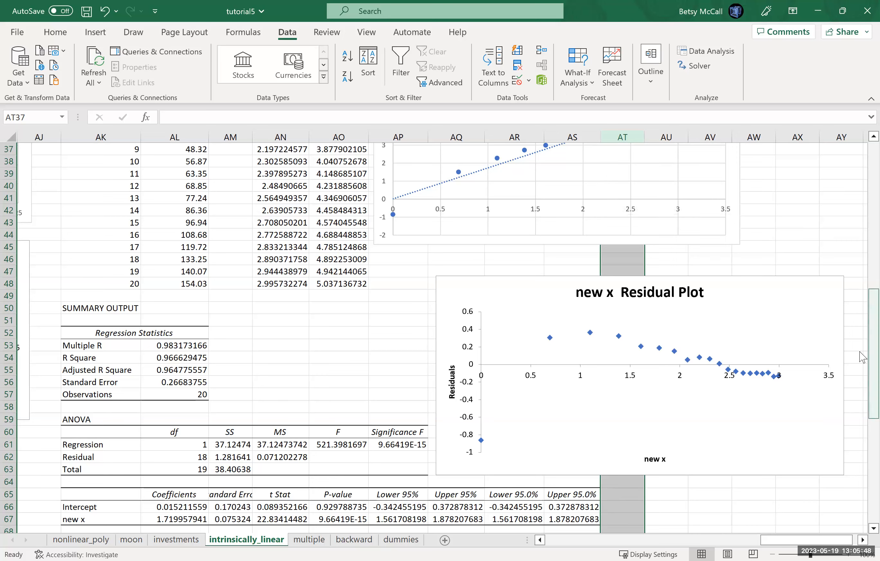
pyautogui.moveTo(863, 357); pyautogui.dragTo(863, 395)
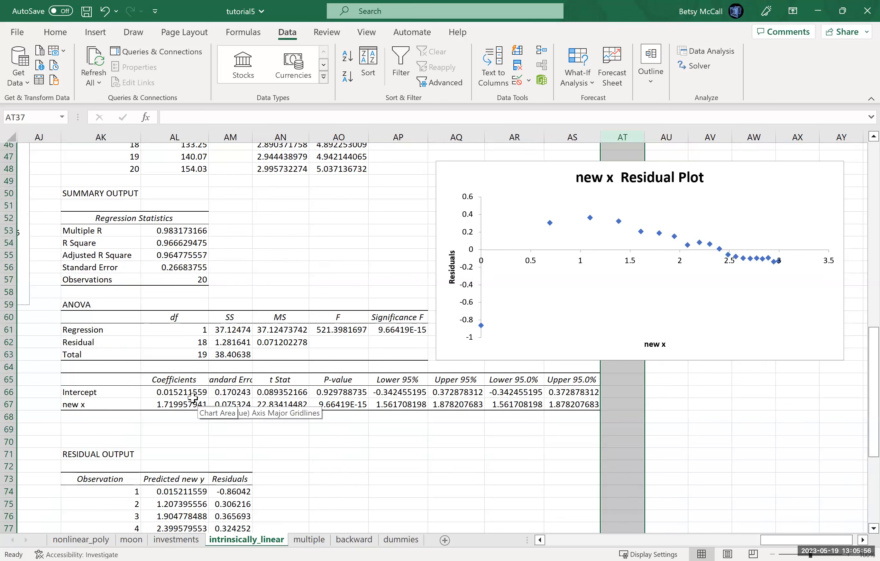
# - Add a linear trendline with its intercept set to 0 to the power data's new y chart, showing its equation and R-squared beside the title
pyautogui.scroll(8, 863, 333)
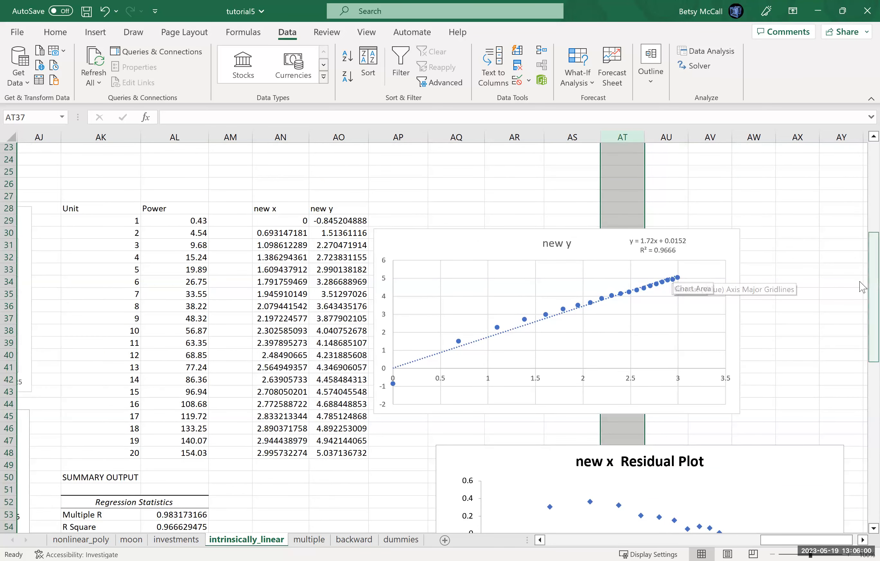
pyautogui.scroll(-5, 863, 352)
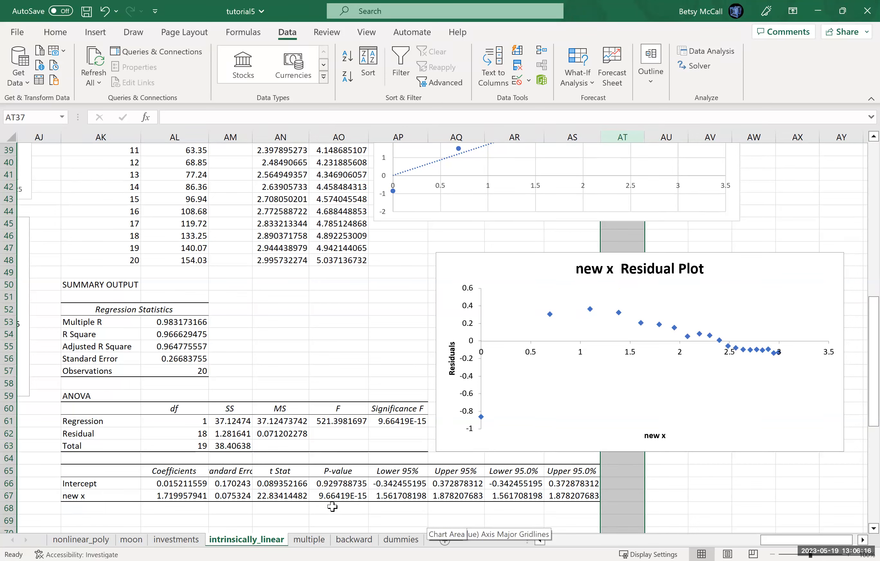
pyautogui.click(328, 483)
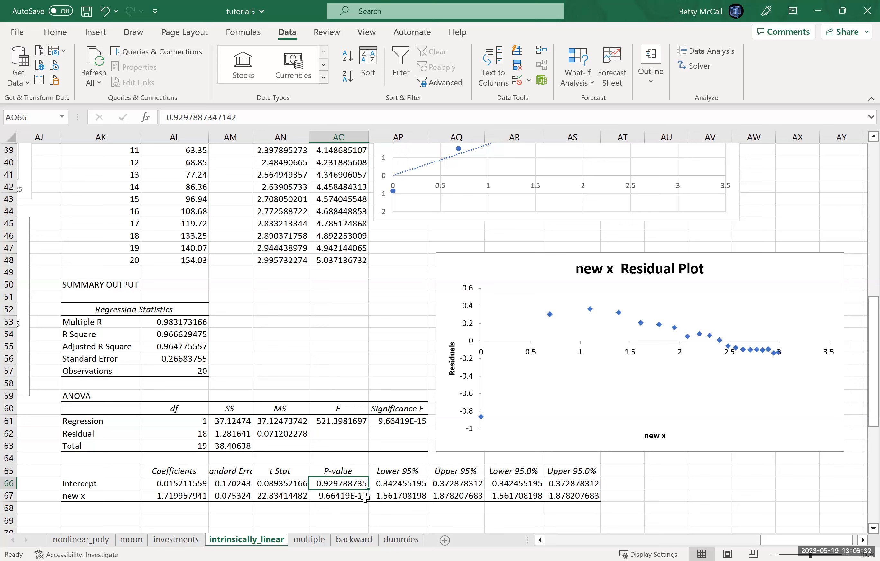
pyautogui.moveTo(862, 402); pyautogui.dragTo(862, 331)
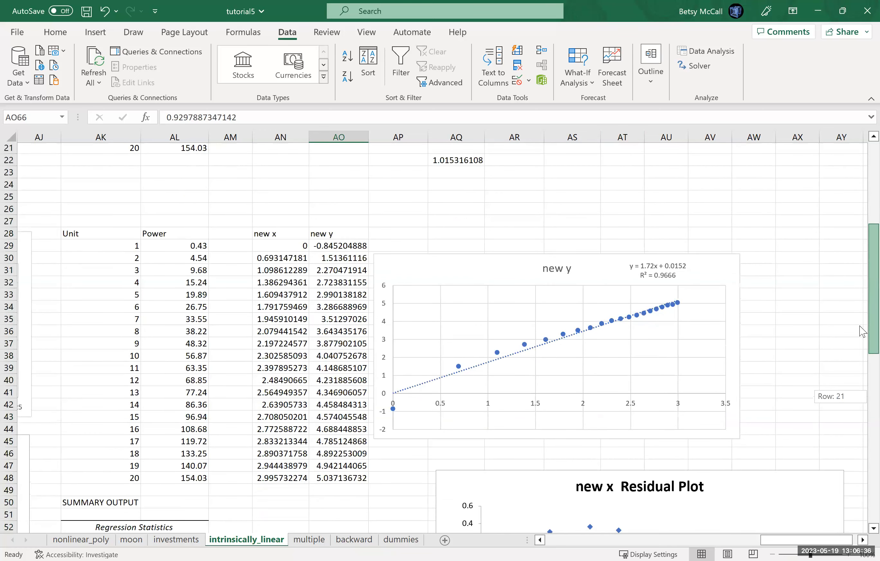
pyautogui.click(274, 234)
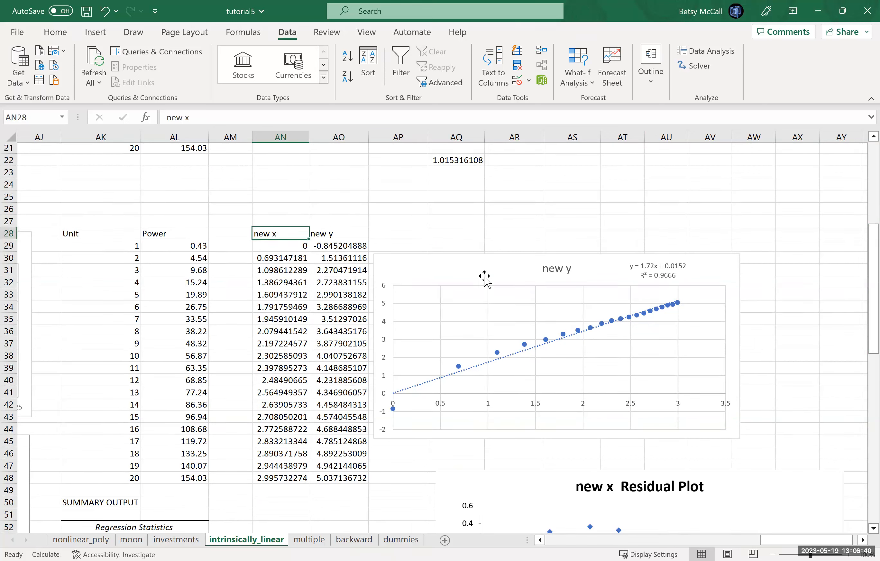
pyautogui.click(722, 266)
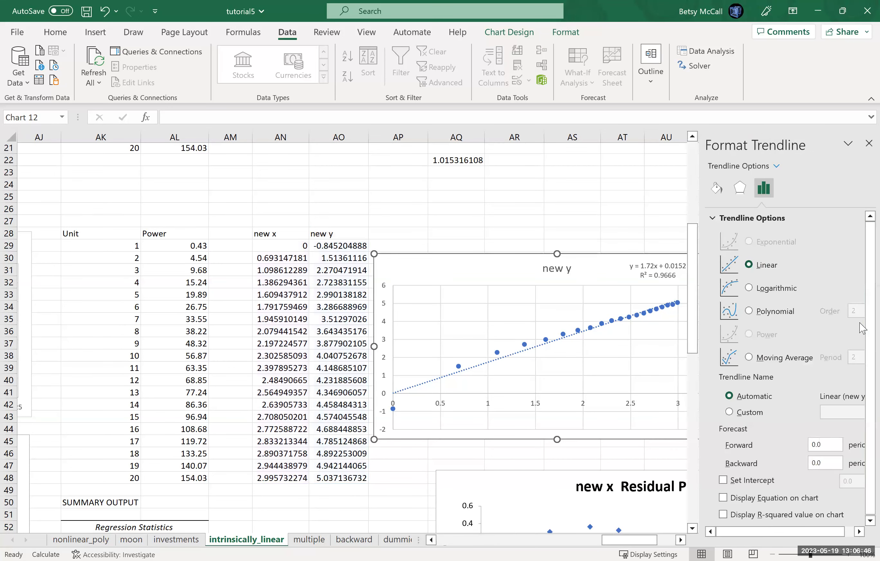
pyautogui.click(721, 479)
pyautogui.click(721, 497)
pyautogui.click(721, 513)
pyautogui.click(866, 144)
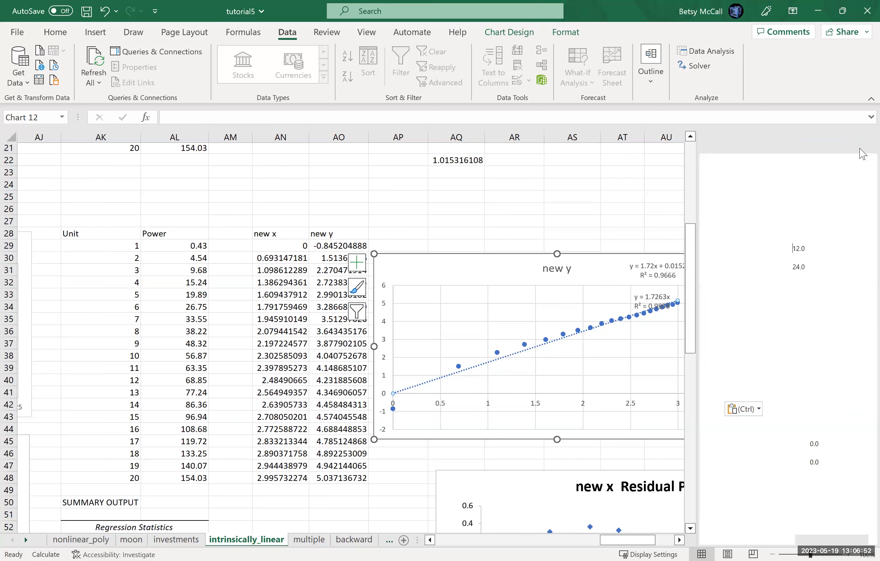
pyautogui.click(651, 297)
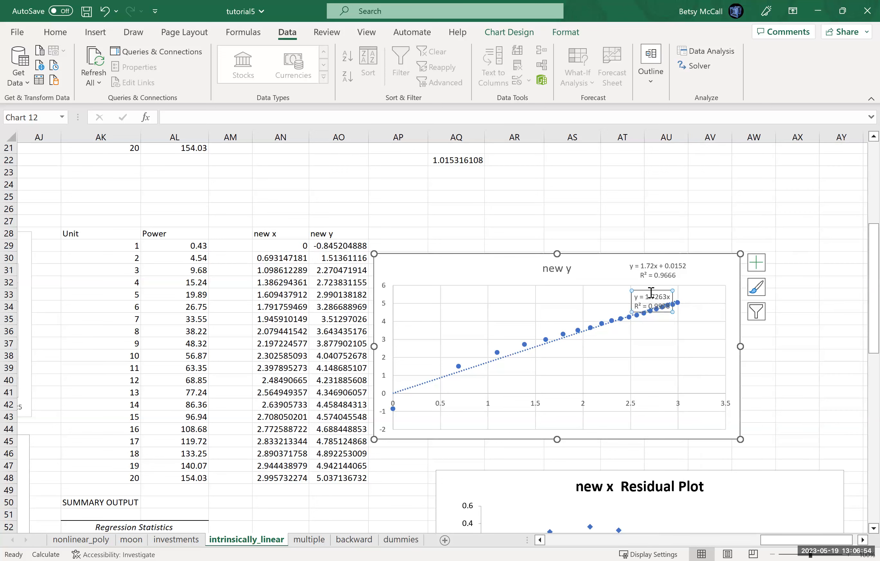
pyautogui.moveTo(650, 292); pyautogui.dragTo(452, 258)
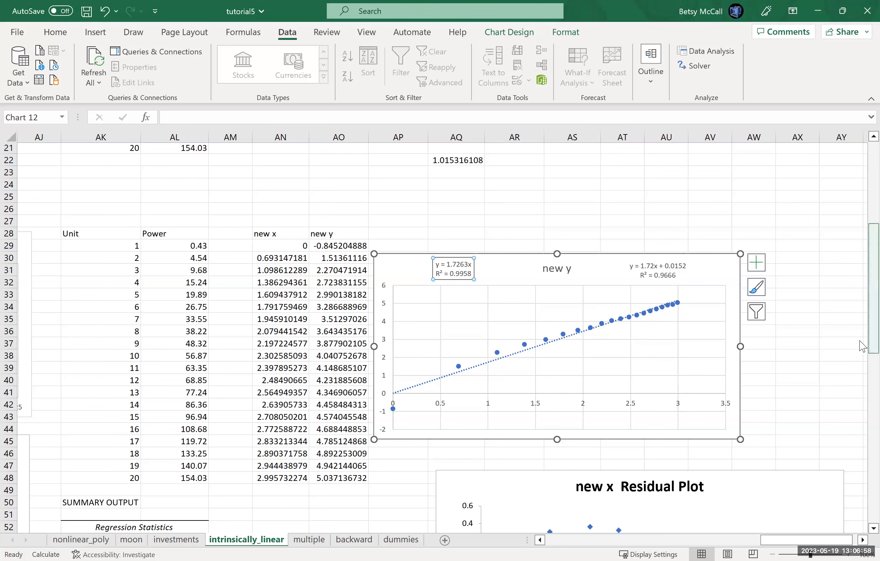
# - Run a regression of AO28:AO48 on AN28:AN48 with labels, Constant is Zero, residuals and residual plots, outputting to BA47
pyautogui.moveTo(861, 345); pyautogui.dragTo(510, 329)
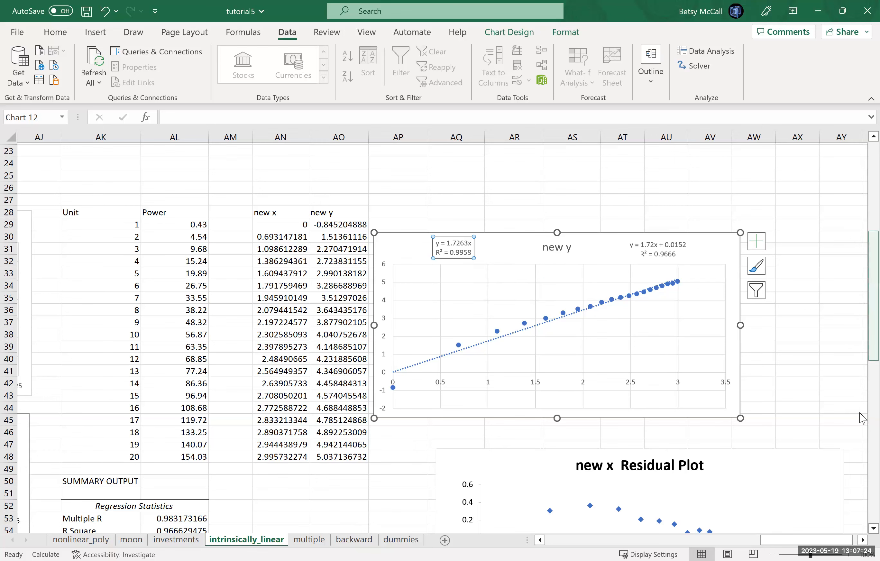
pyautogui.scroll(-10, 862, 419)
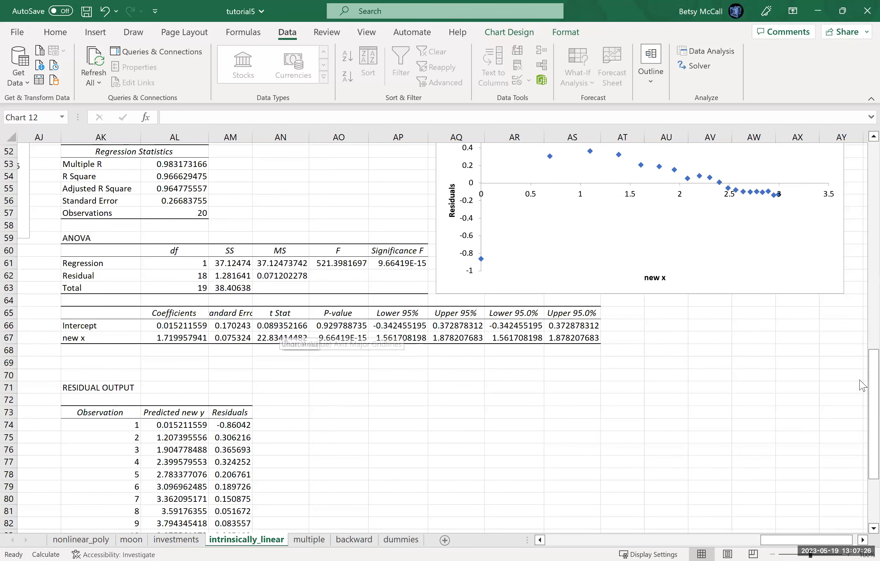
pyautogui.scroll(17, 863, 137)
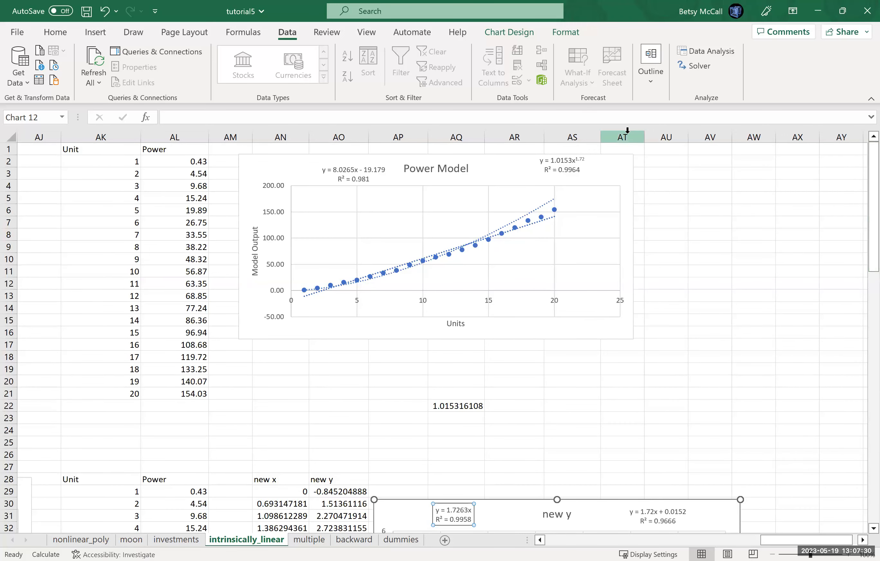
pyautogui.click(699, 58)
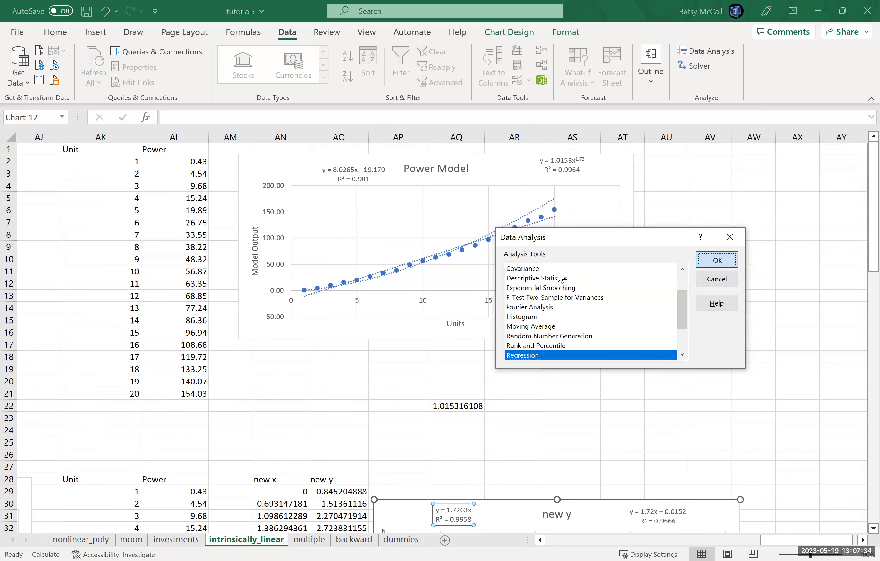
pyautogui.press('Return')
pyautogui.click(589, 248)
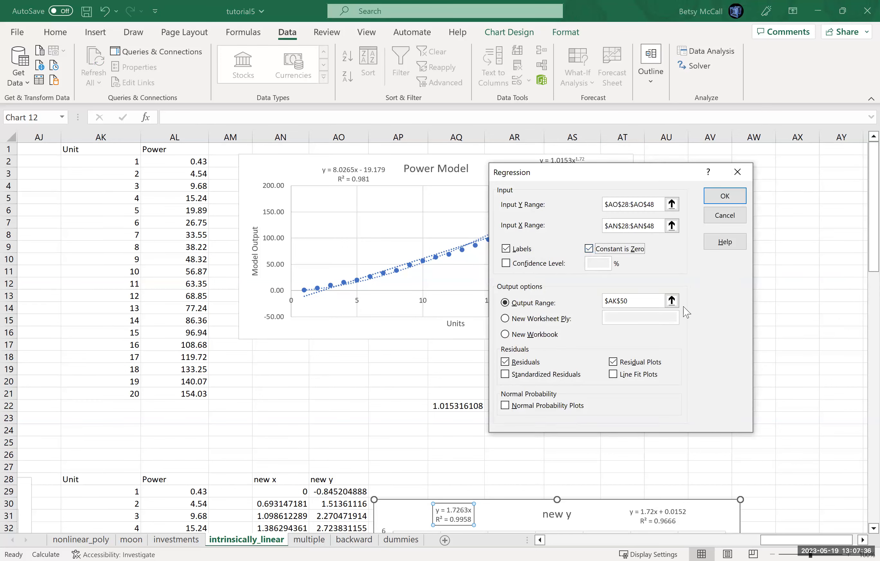
pyautogui.click(672, 305)
pyautogui.scroll(-7, 862, 349)
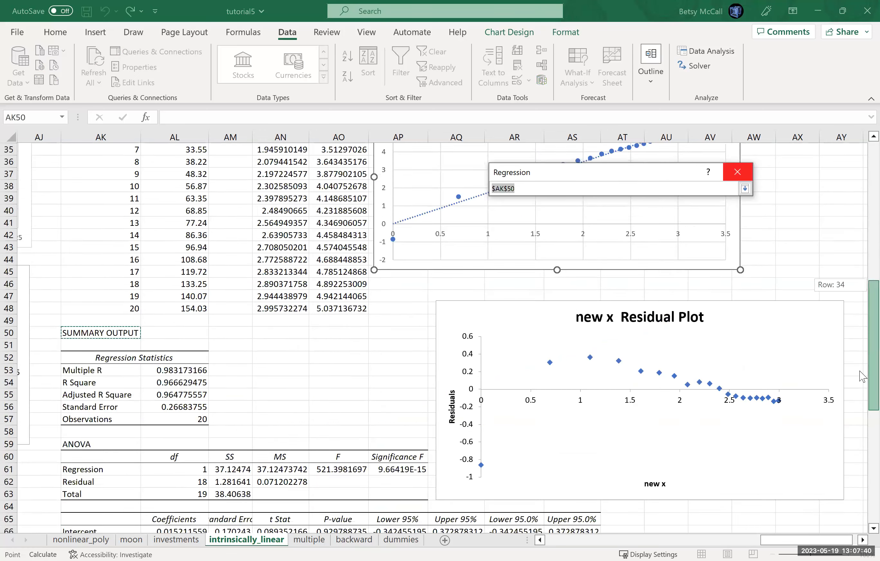
pyautogui.click(862, 540)
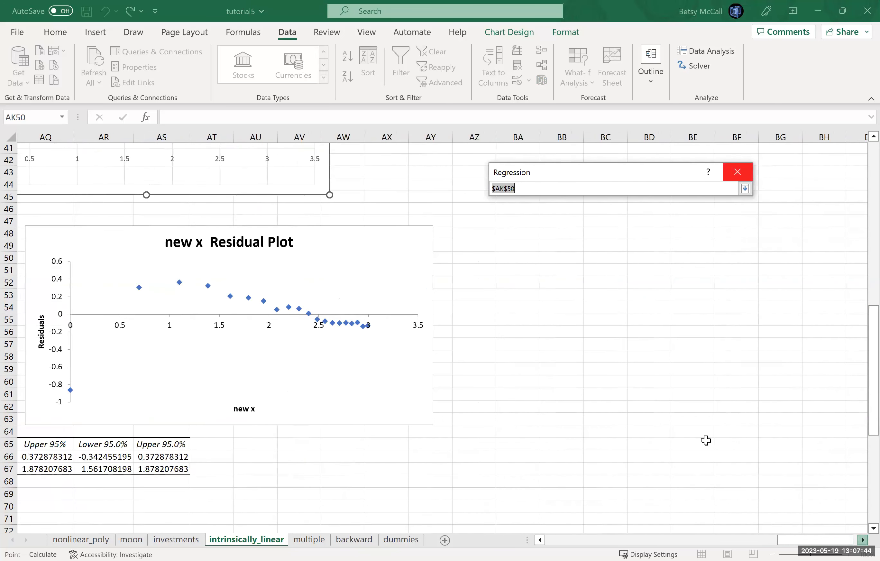
pyautogui.click(522, 222)
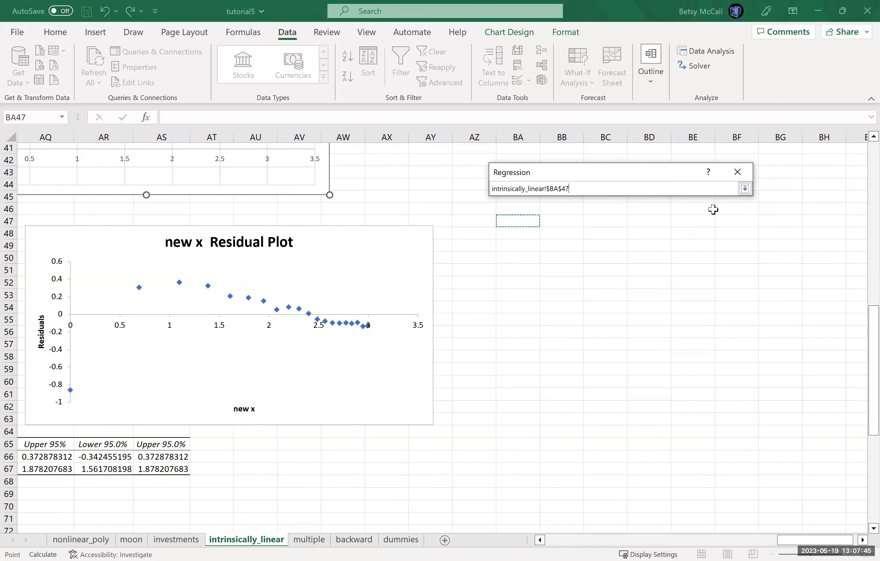
pyautogui.click(746, 190)
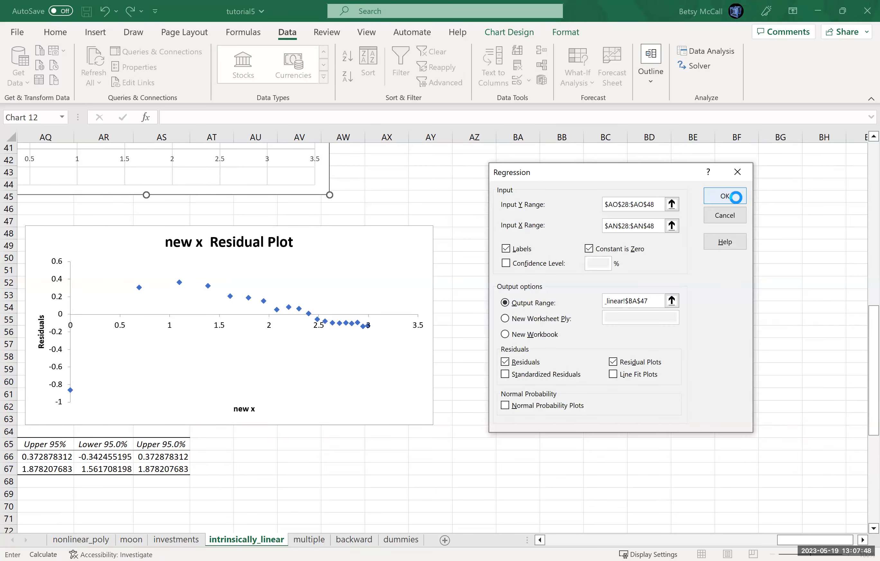
pyautogui.click(735, 198)
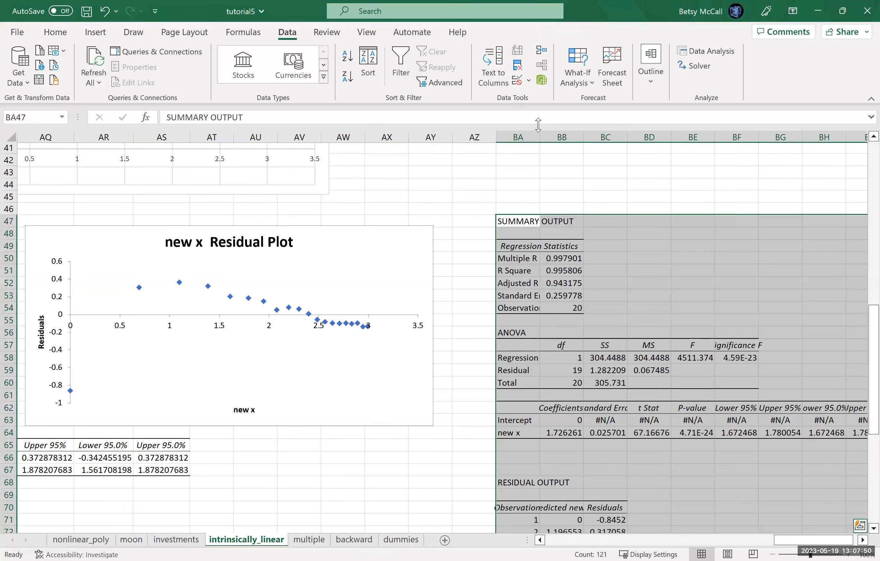
# - Autofit the widths of columns BA through BI to show the full zero-constant regression output
pyautogui.moveTo(539, 135); pyautogui.dragTo(576, 136)
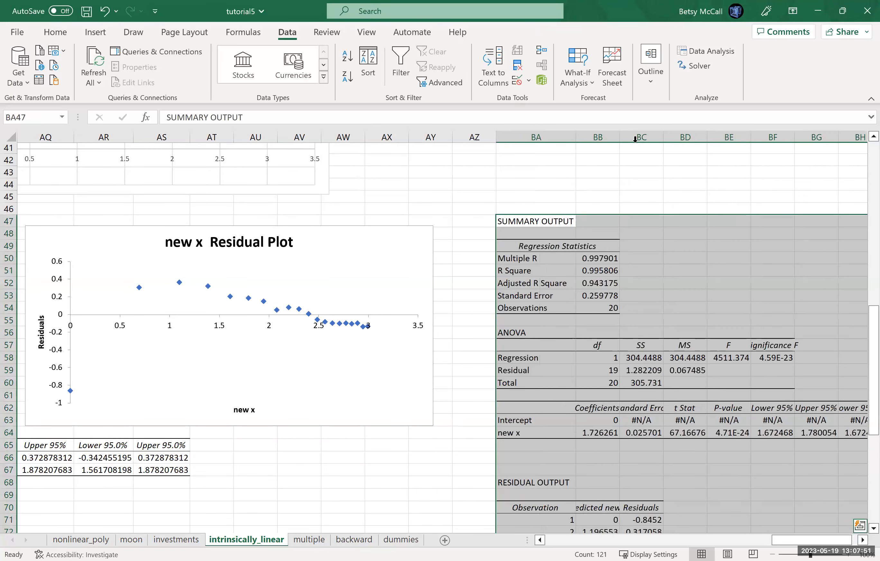
pyautogui.doubleClick(619, 135)
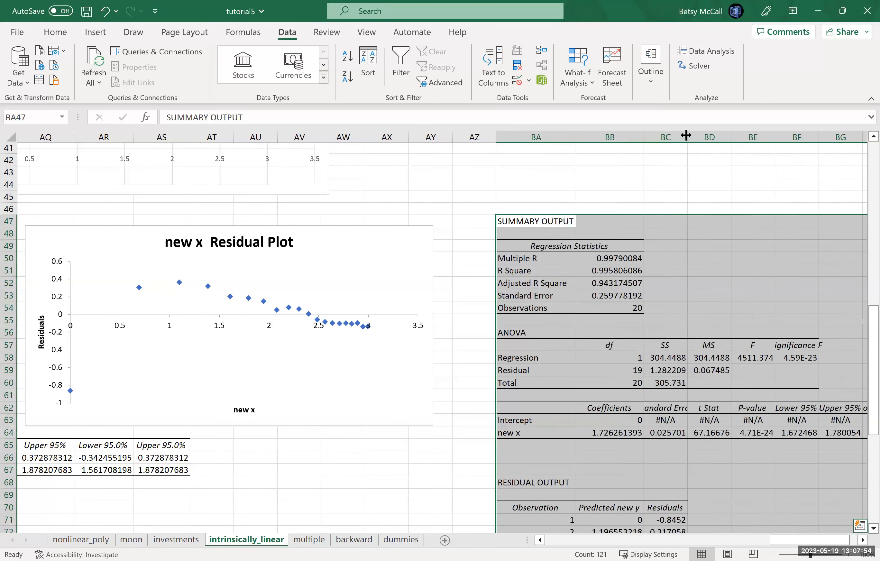
pyautogui.doubleClick(687, 136)
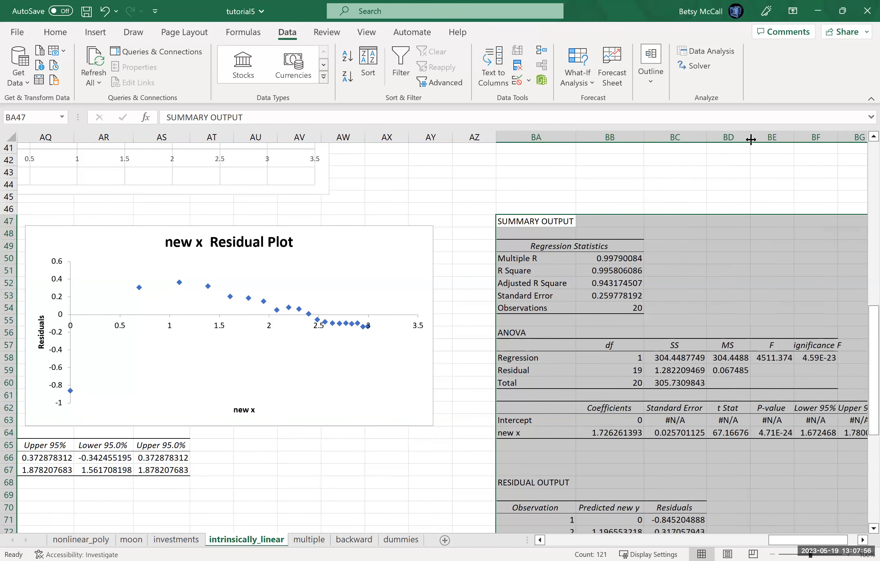
pyautogui.doubleClick(751, 139)
pyautogui.doubleClick(807, 139)
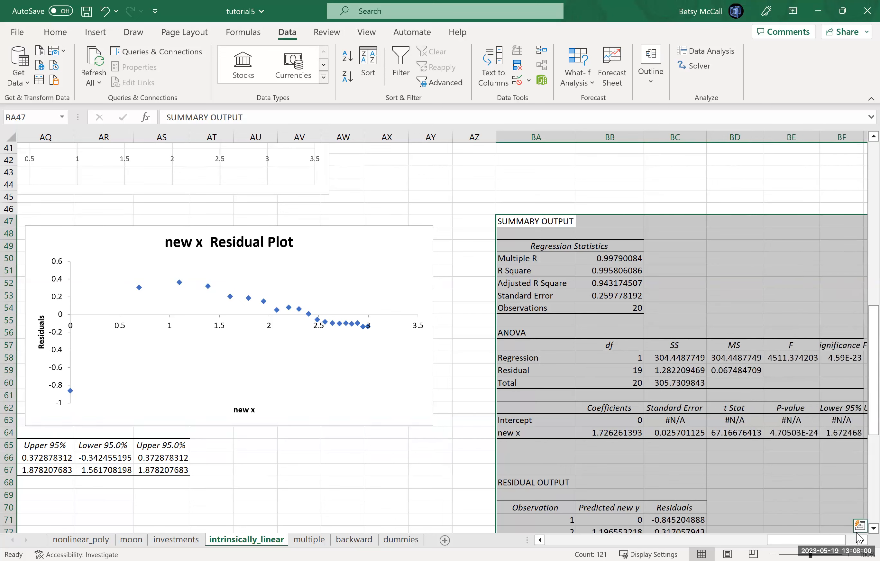
pyautogui.click(862, 541)
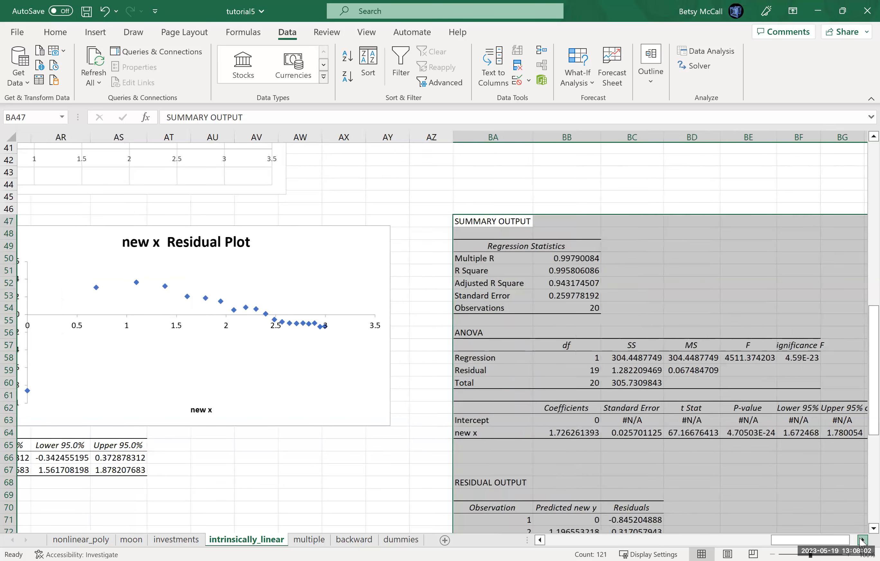
pyautogui.click(862, 540)
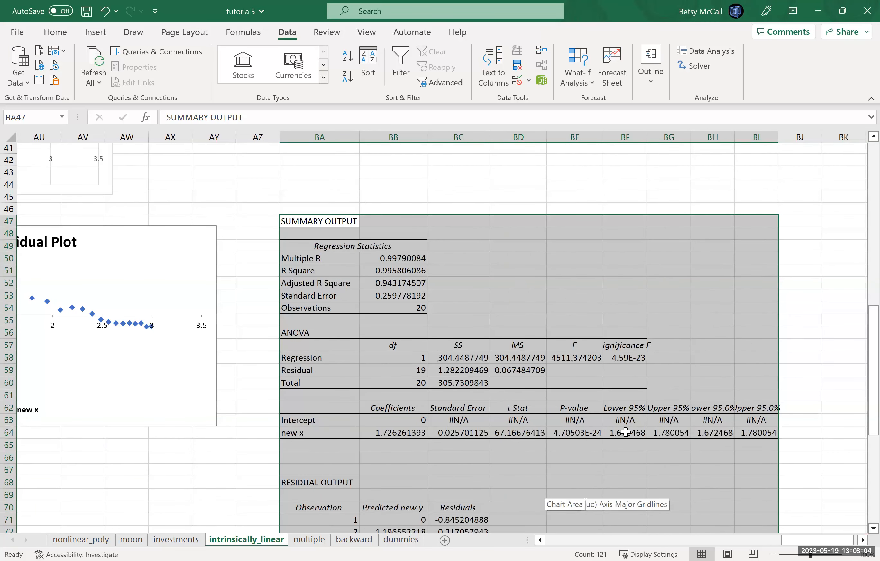
pyautogui.doubleClick(647, 137)
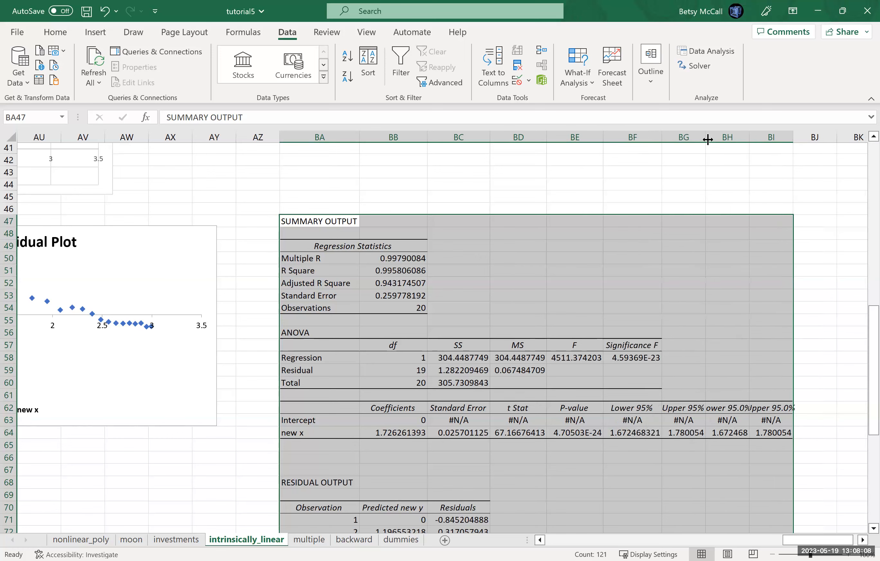
pyautogui.doubleClick(757, 141)
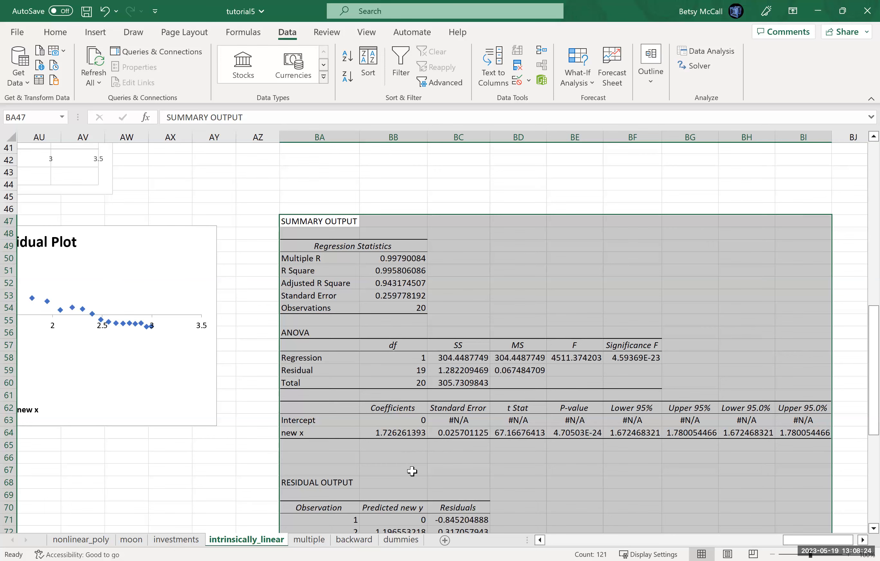
# - Look over the log, exponential and power sections' charts, residual plots and regression outputs, including the zero-constant residual output
pyautogui.moveTo(661, 544)
pyautogui.mouseDown()
pyautogui.moveTo(541, 543)
pyautogui.moveTo(657, 543)
pyautogui.mouseUp()
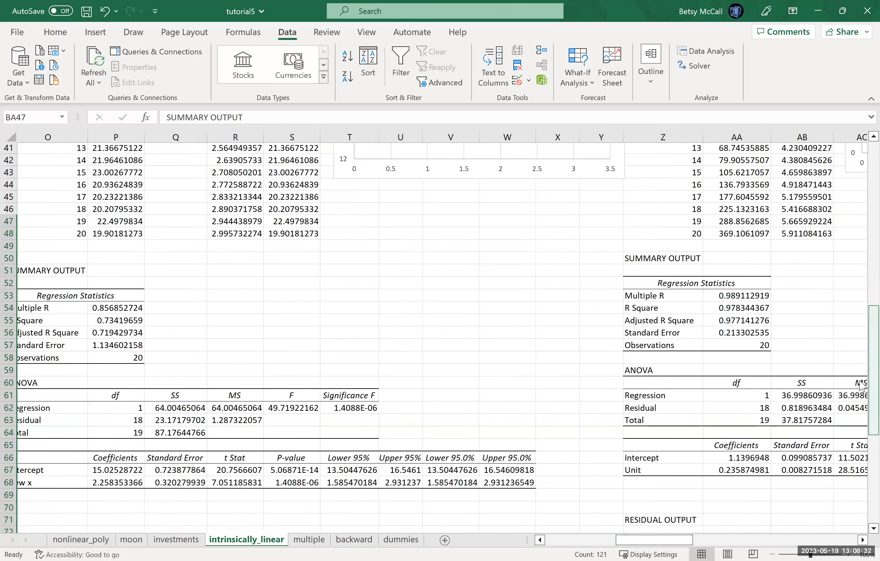
pyautogui.scroll(3, 739, 462)
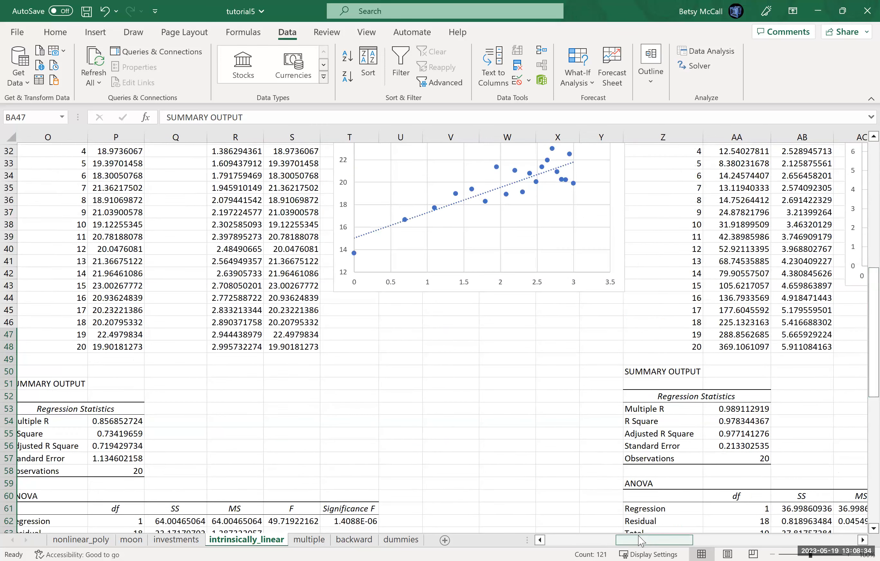
pyautogui.moveTo(641, 541); pyautogui.dragTo(819, 544)
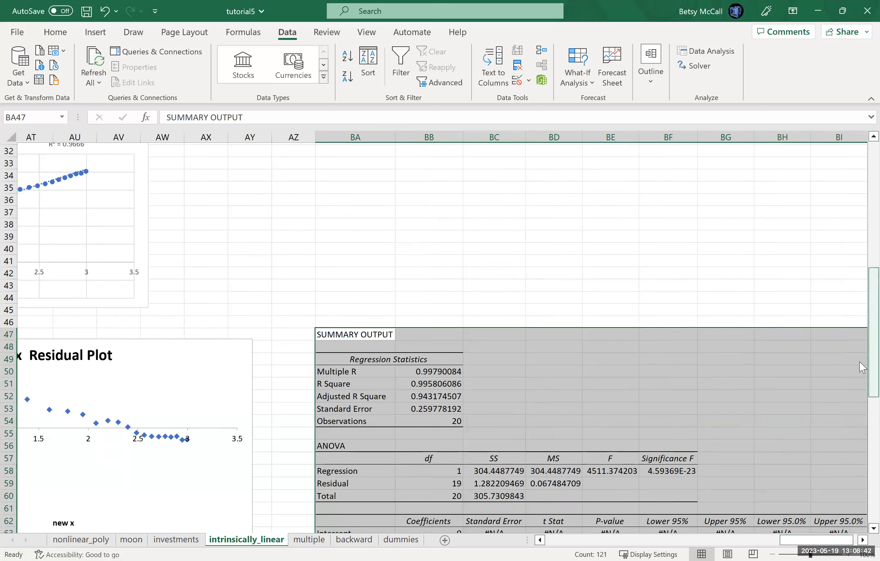
pyautogui.scroll(-10, 861, 460)
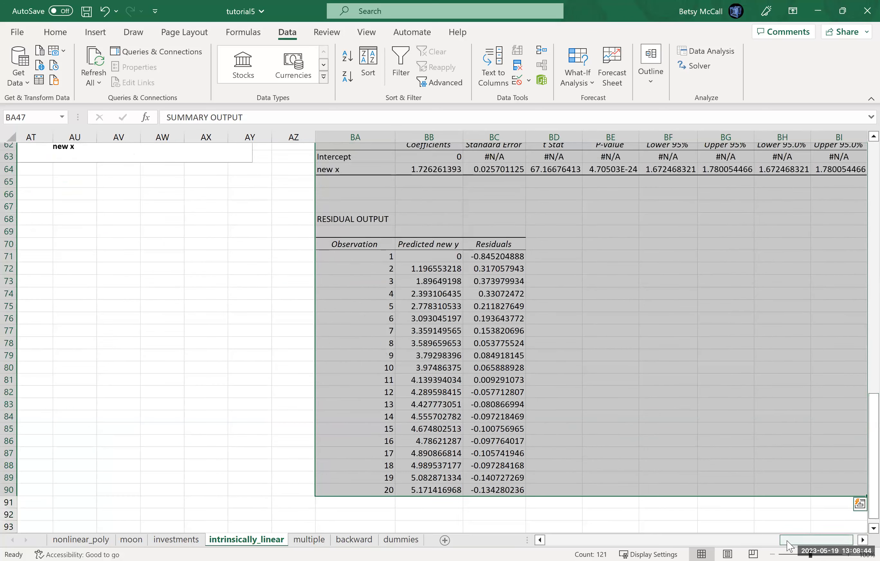
pyautogui.click(771, 553)
pyautogui.click(772, 553)
pyautogui.click(772, 553)
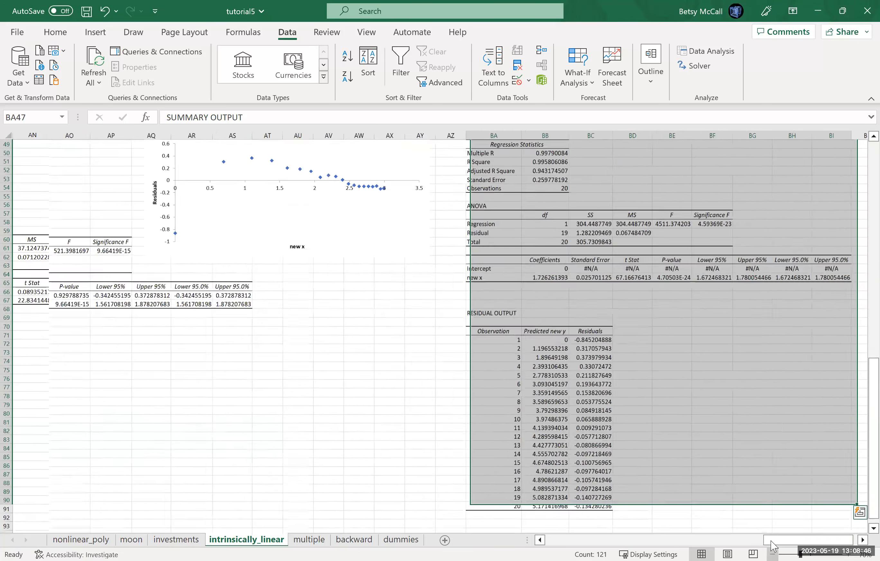
pyautogui.click(771, 554)
pyautogui.click(771, 553)
pyautogui.click(772, 553)
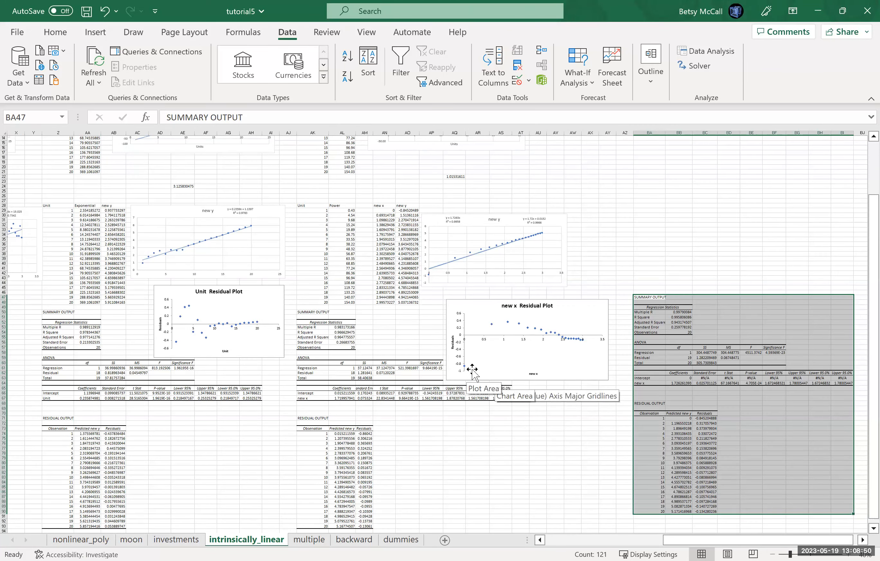
pyautogui.moveTo(679, 546); pyautogui.dragTo(715, 534)
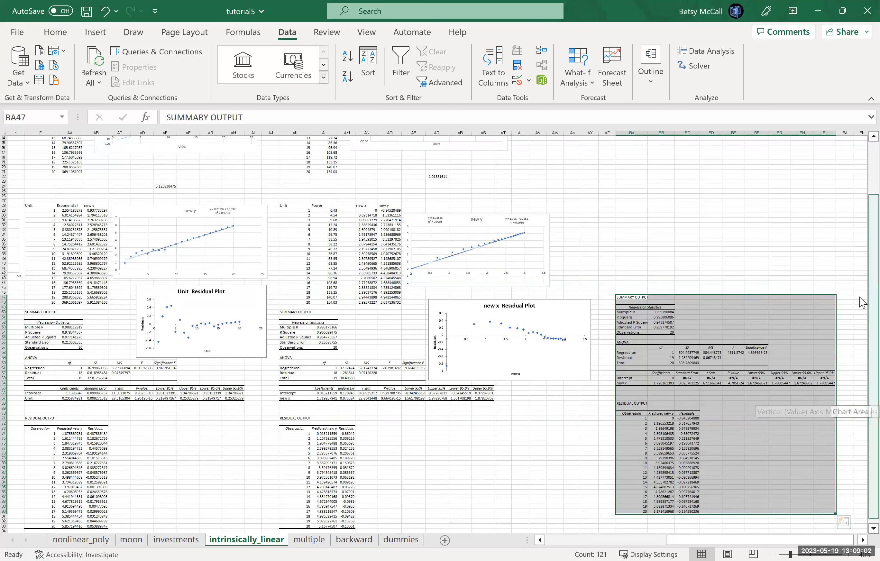
pyautogui.scroll(4, 861, 302)
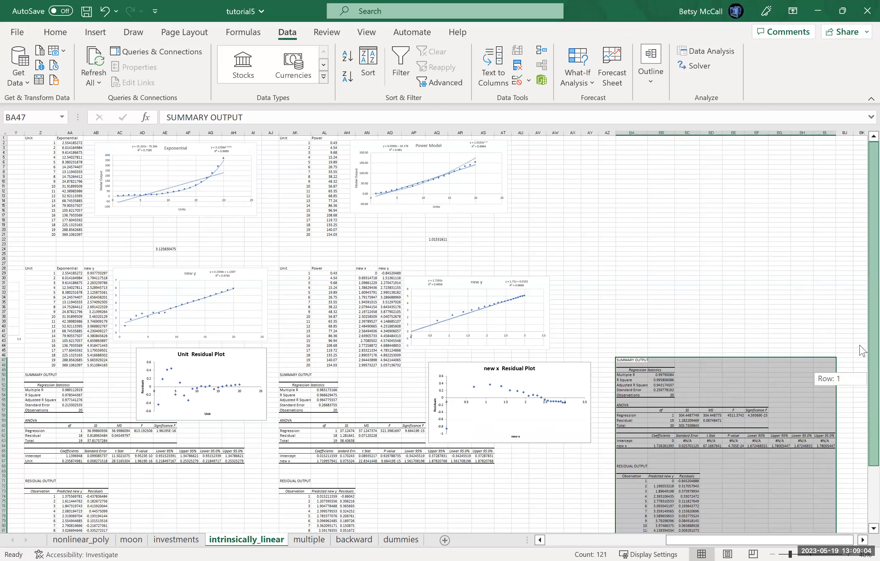
# - Find the zero-constant new x residual plot among the log section's charts and move it over to the power section
pyautogui.scroll(-5, 863, 369)
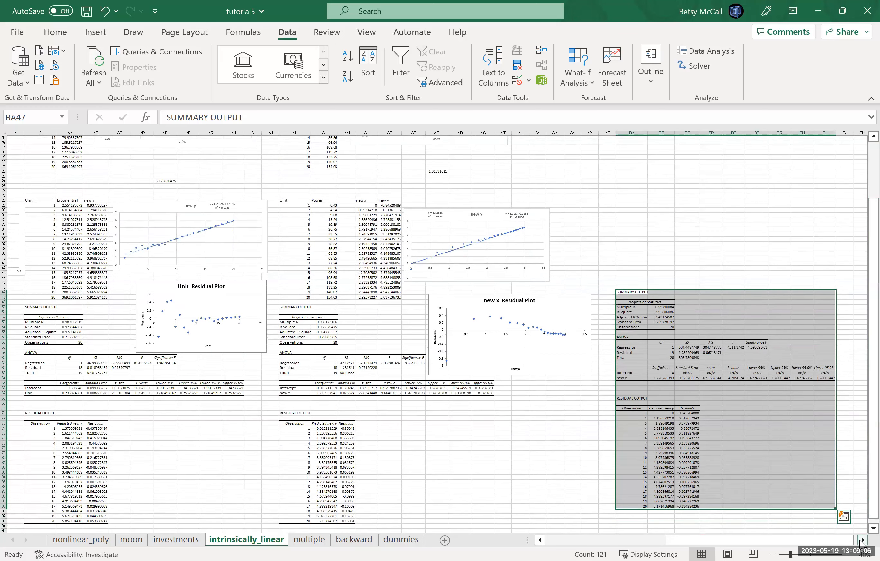
pyautogui.click(861, 540)
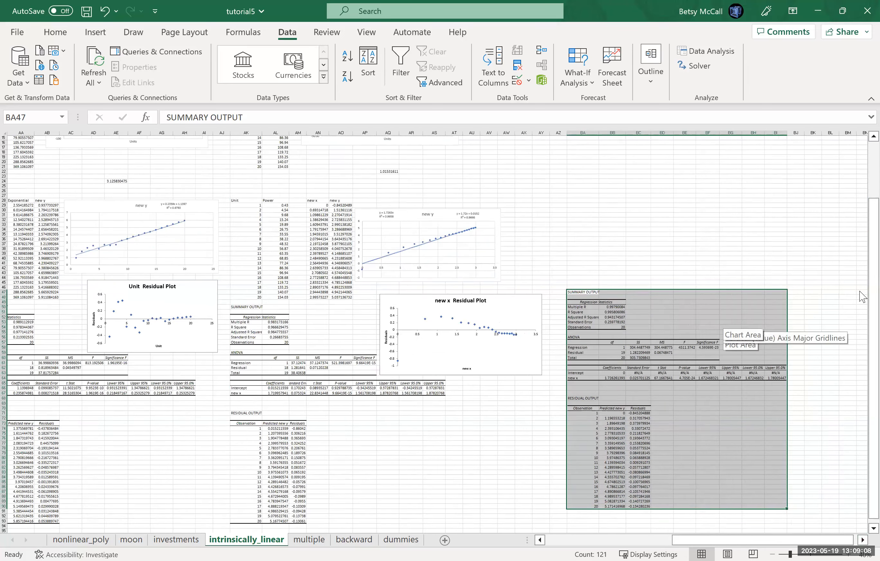
pyautogui.moveTo(860, 225); pyautogui.dragTo(859, 322)
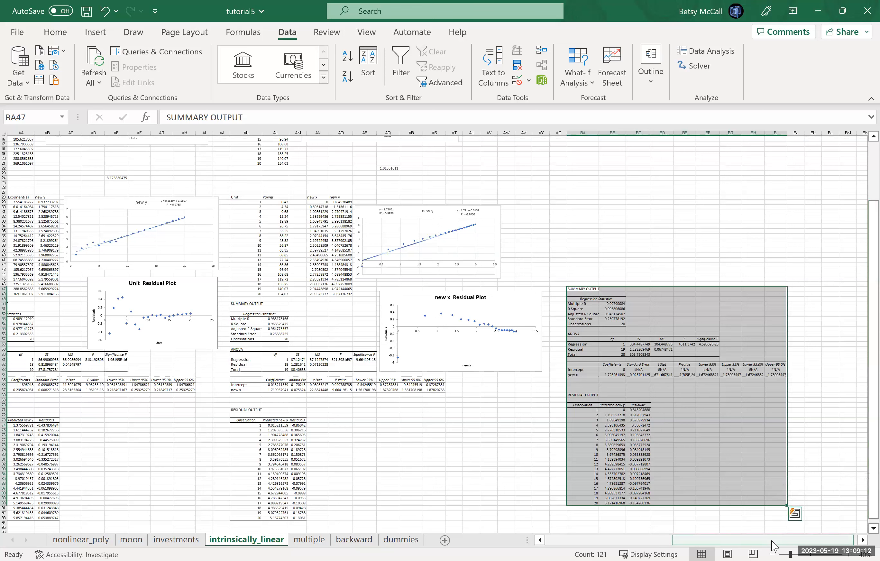
pyautogui.moveTo(717, 541); pyautogui.dragTo(678, 541)
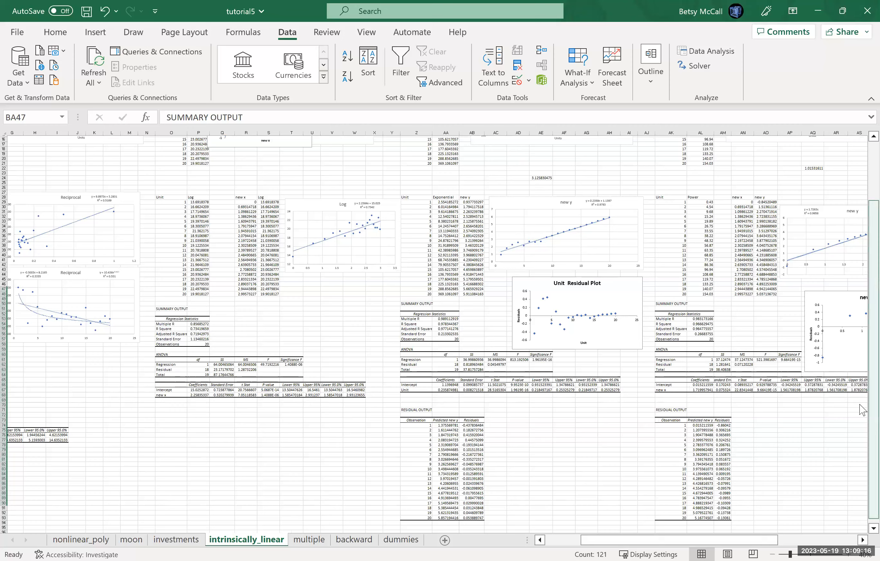
pyautogui.scroll(5, 863, 409)
pyautogui.click(234, 211)
pyautogui.moveTo(780, 385); pyautogui.dragTo(802, 390)
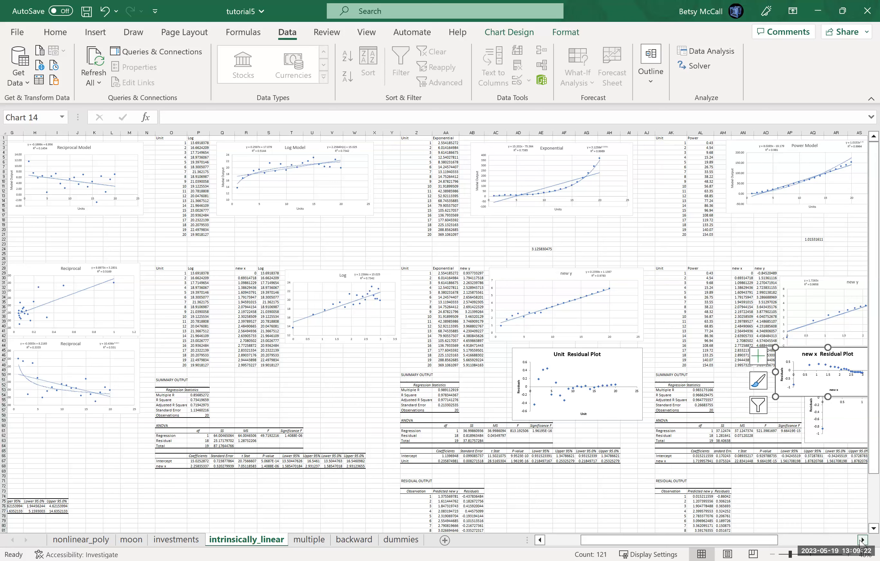
# - Place the zero-constant new x residual plot above the regression output at BA47 and enlarge it across columns BB to BG
pyautogui.click(861, 541)
pyautogui.moveTo(535, 385); pyautogui.dragTo(769, 302)
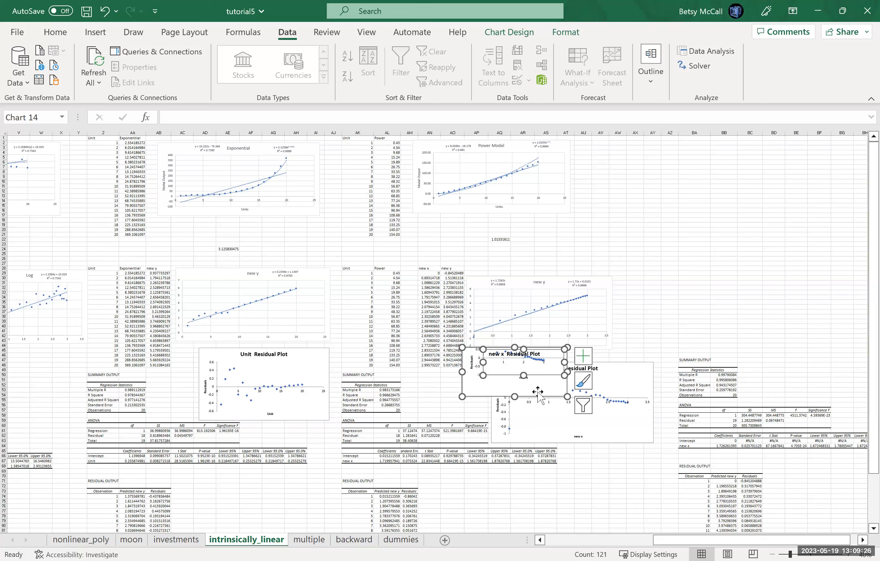
pyautogui.click(105, 12)
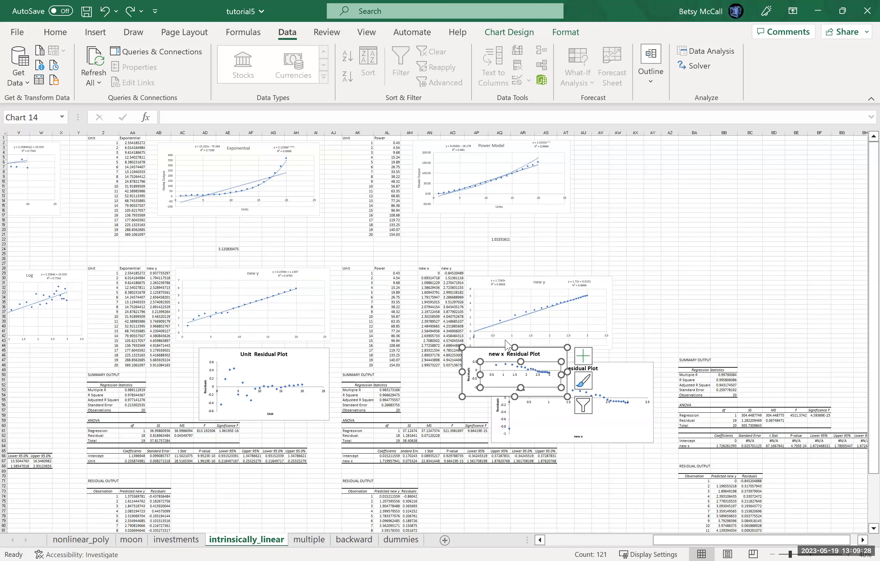
pyautogui.moveTo(468, 353); pyautogui.dragTo(718, 239)
pyautogui.moveTo(815, 280); pyautogui.dragTo(851, 333)
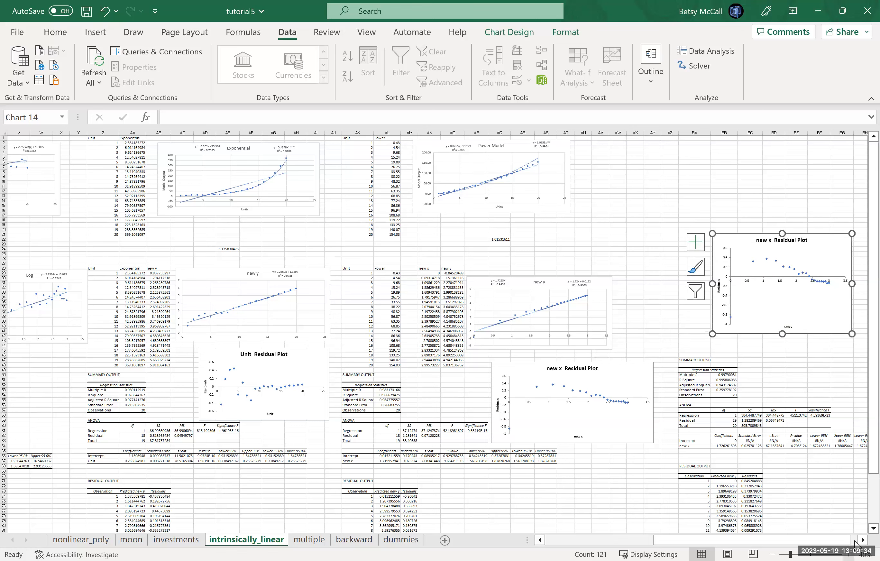
# - Examine the zero-constant residual plot and regression output alongside the power model's with-intercept residual plot
pyautogui.click(848, 554)
pyautogui.click(848, 554)
pyautogui.click(848, 553)
pyautogui.click(848, 553)
pyautogui.click(848, 554)
pyautogui.click(849, 554)
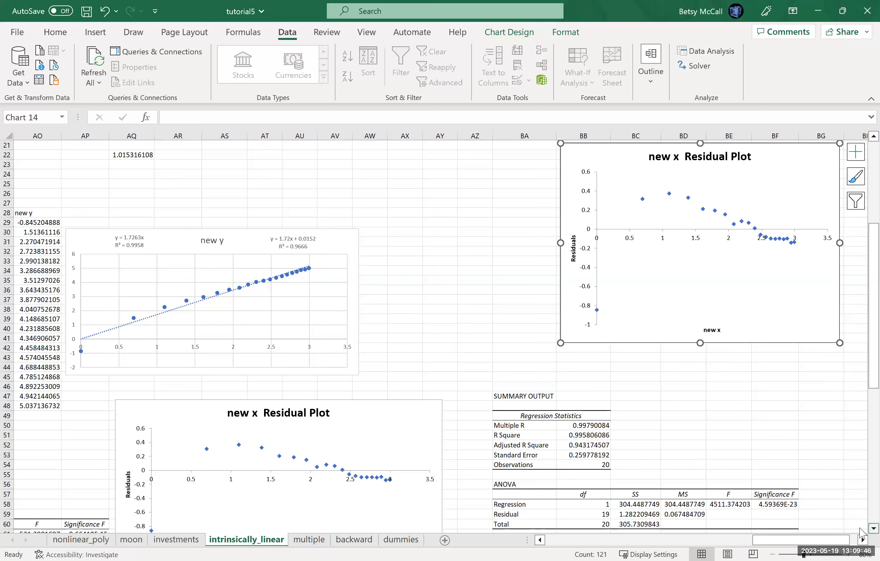
pyautogui.scroll(-1, 861, 533)
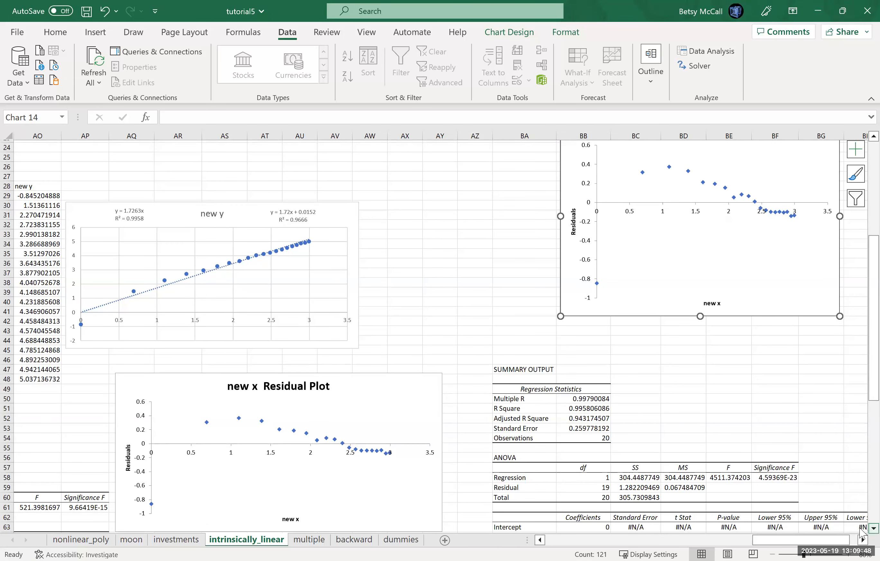